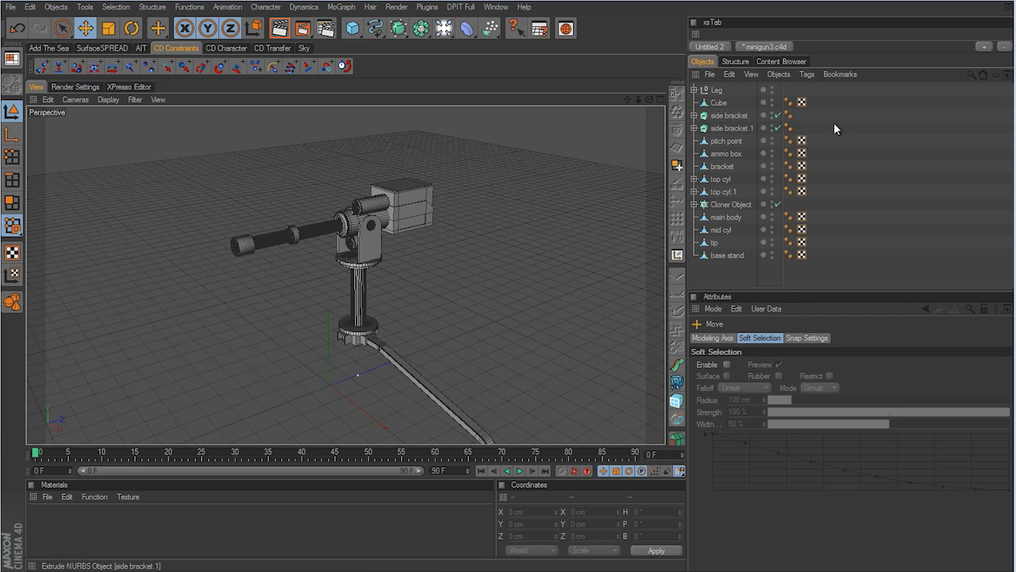
Switch to the Untitled 2 scene and make the pyramid editable
click(712, 46)
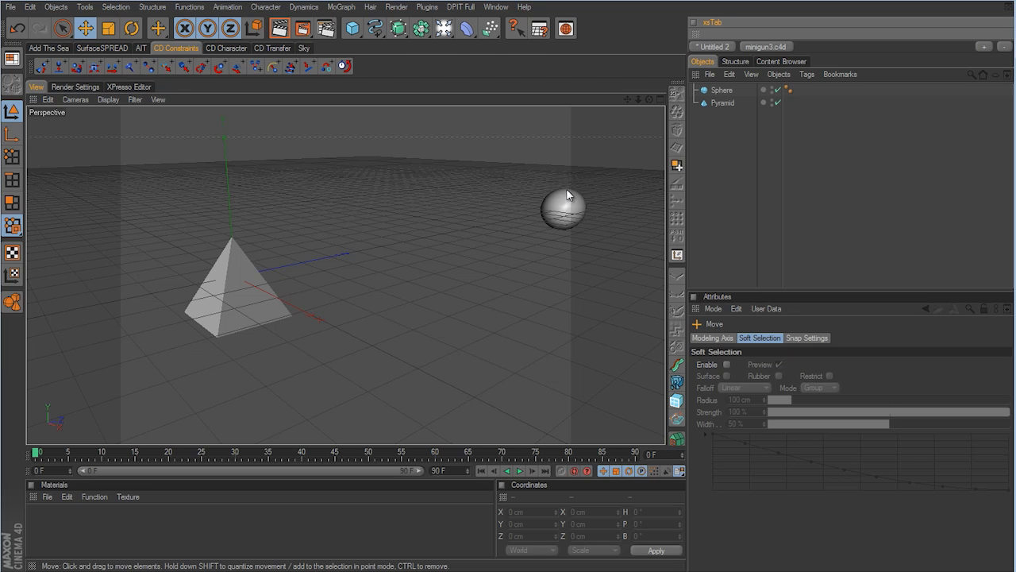
click(726, 103)
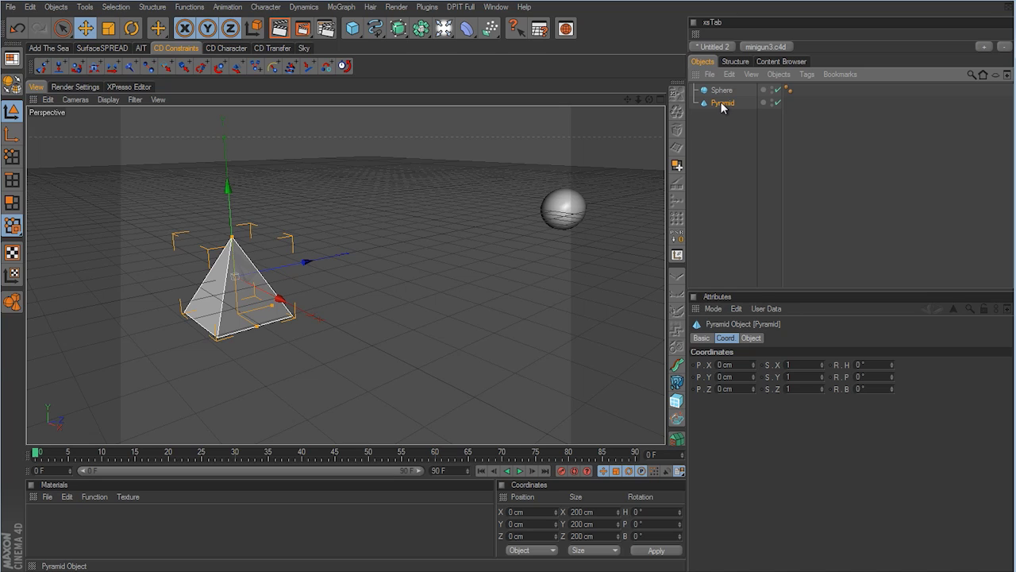
click(13, 83)
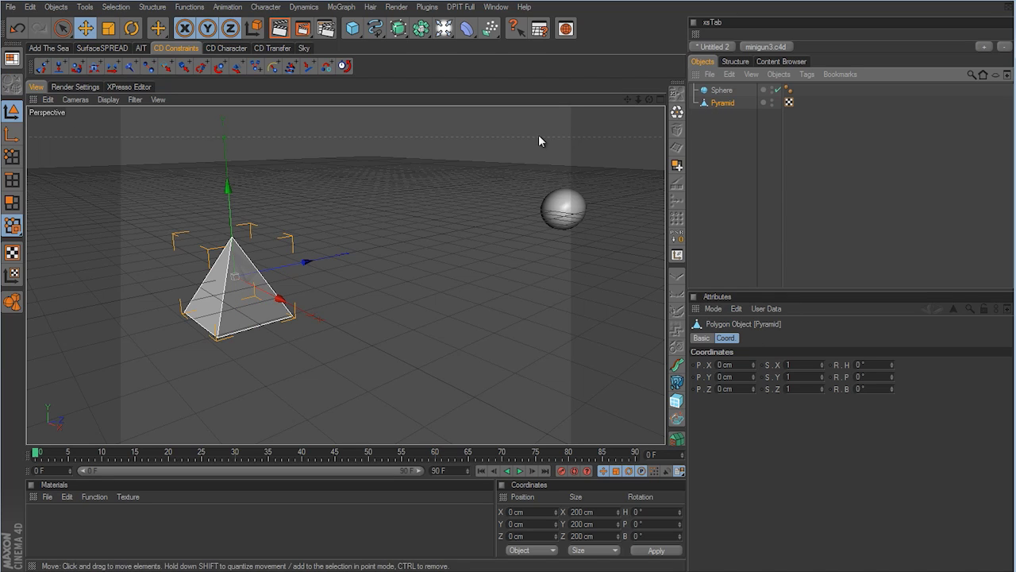
Rotate the pyramid's object axis 90° in pitch so Z runs up through the tip, and return to model mode
click(15, 136)
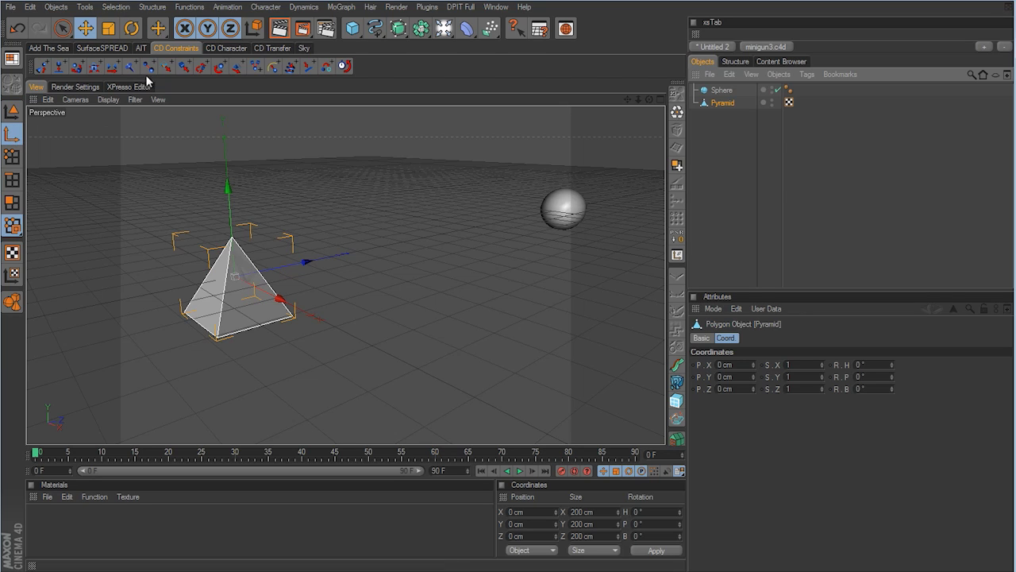
click(133, 29)
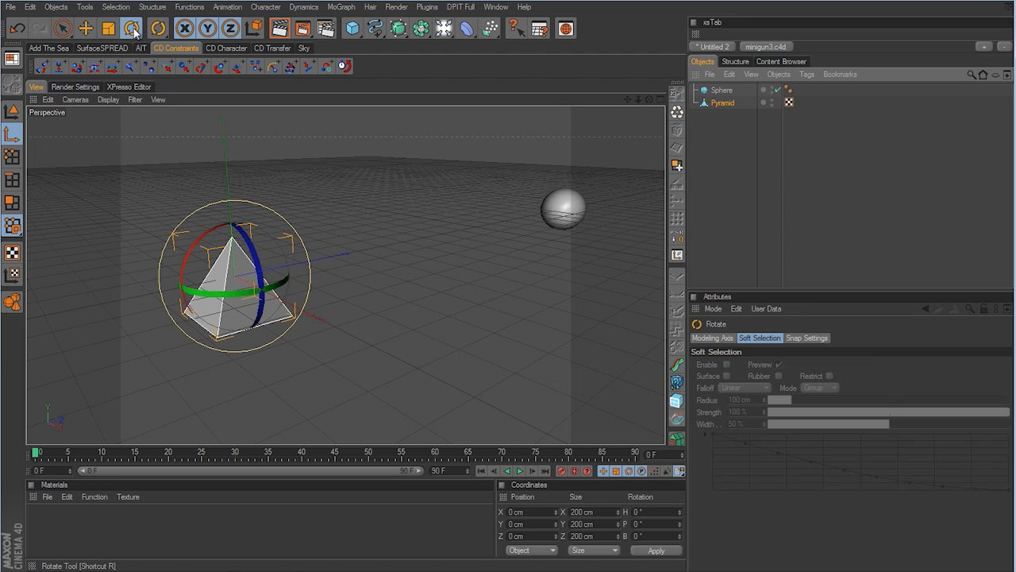
alt+drag(510, 293, 476, 286)
drag(217, 237, 203, 326)
key(e)
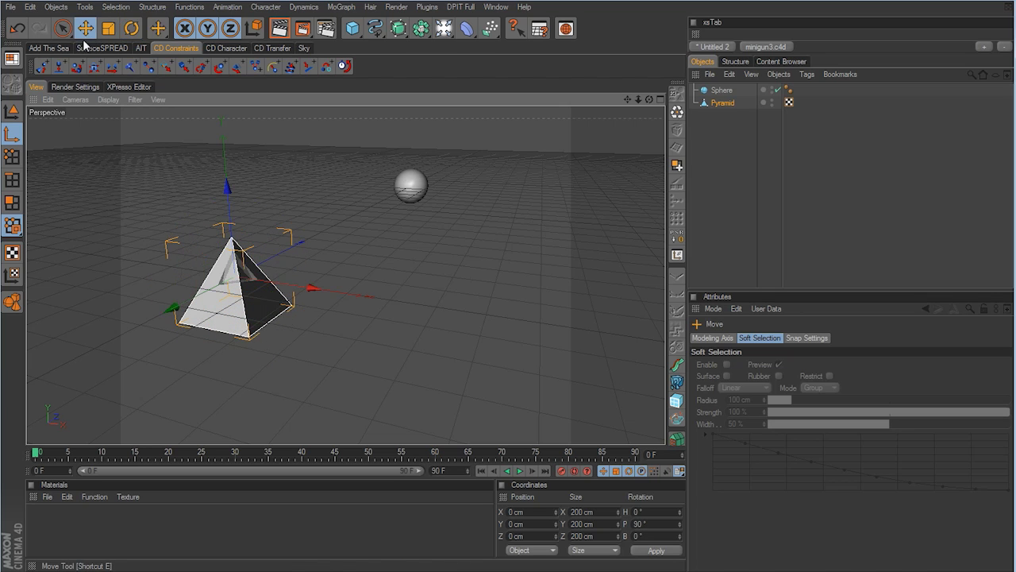
click(12, 116)
alt+drag(414, 316, 507, 293)
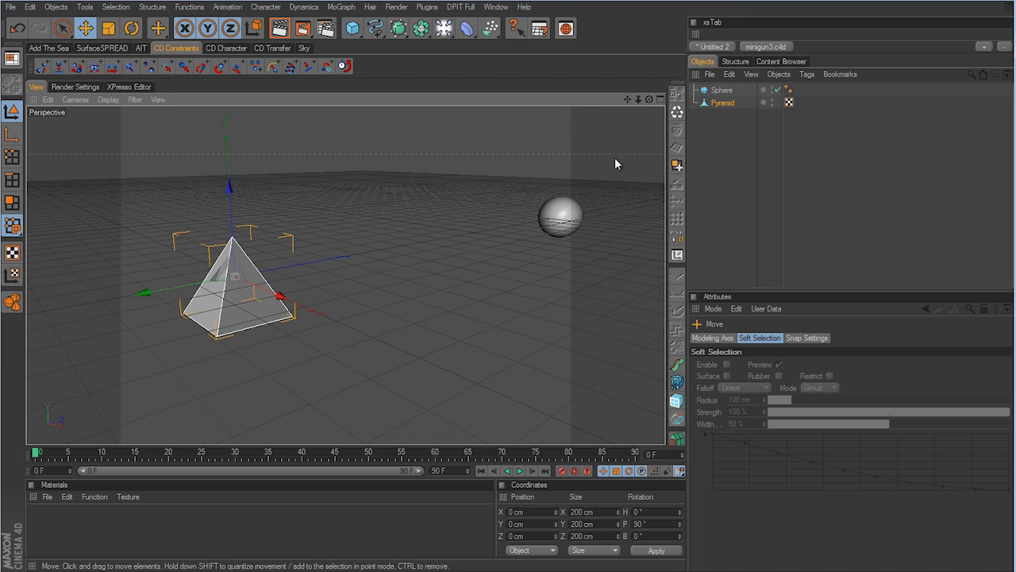
Add a Target tag to the pyramid with the Sphere as its target object, and select the sphere
right_click(721, 102)
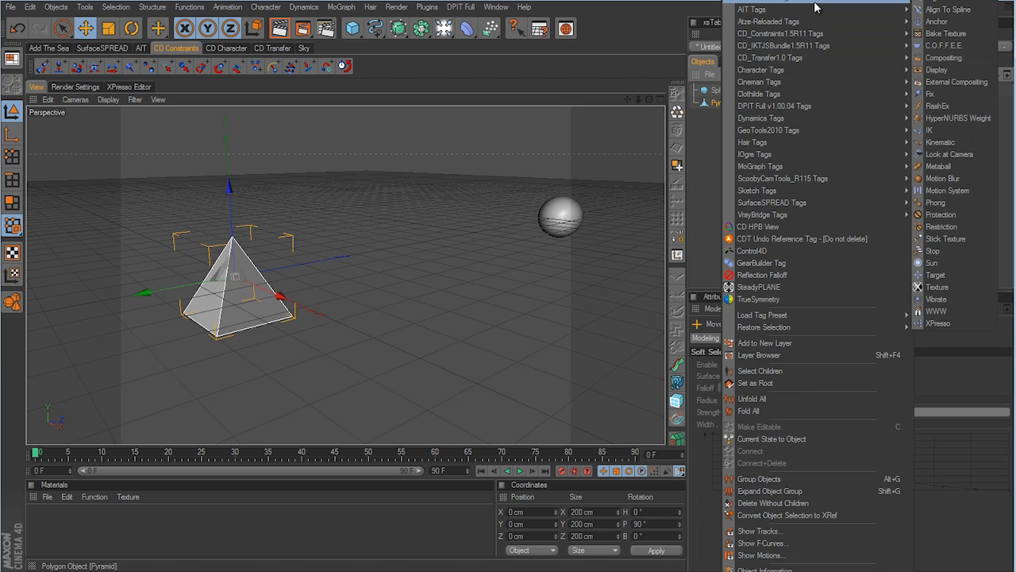
mouse_move(895, 2)
click(950, 274)
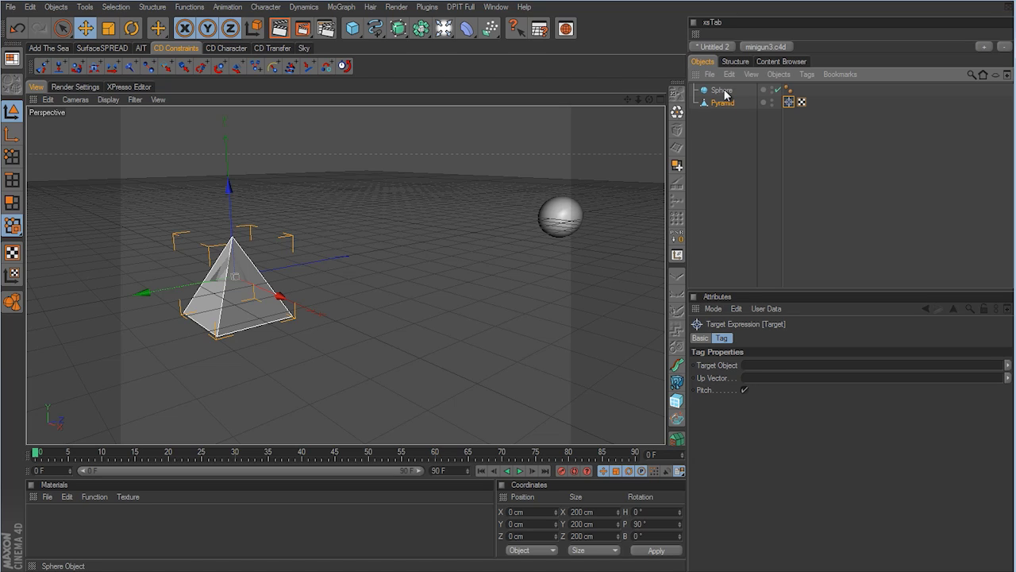
drag(725, 94, 761, 367)
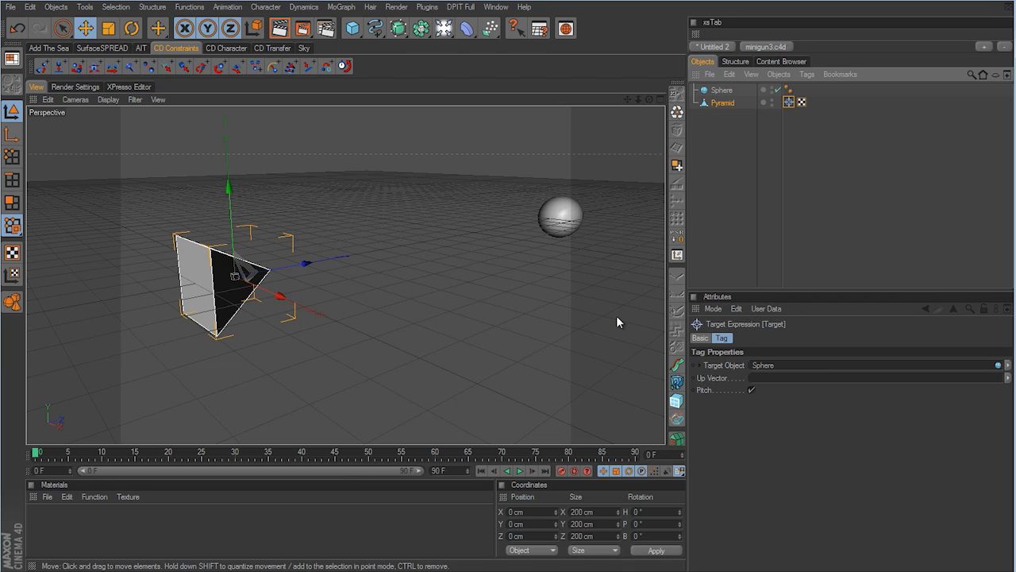
click(577, 222)
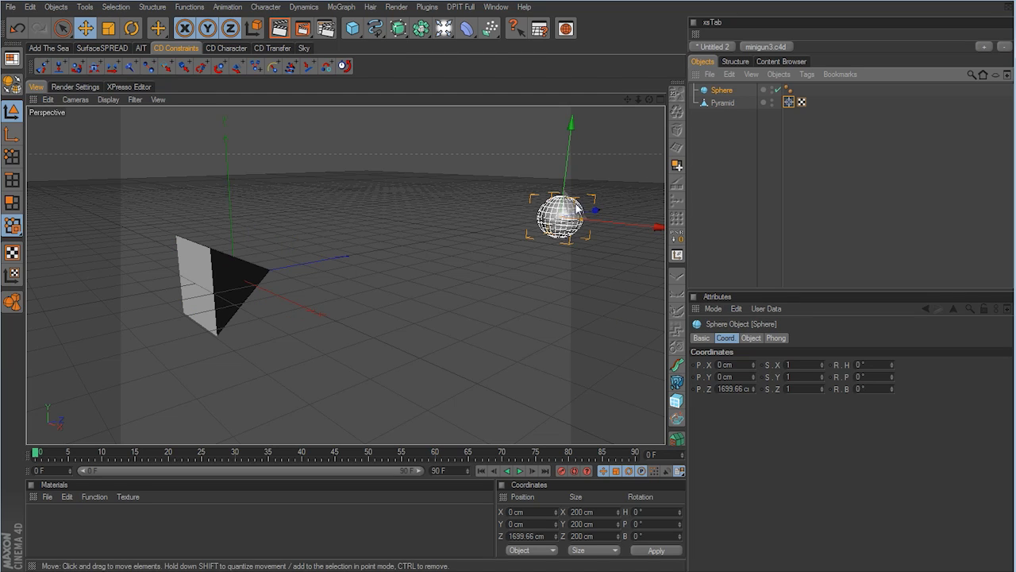
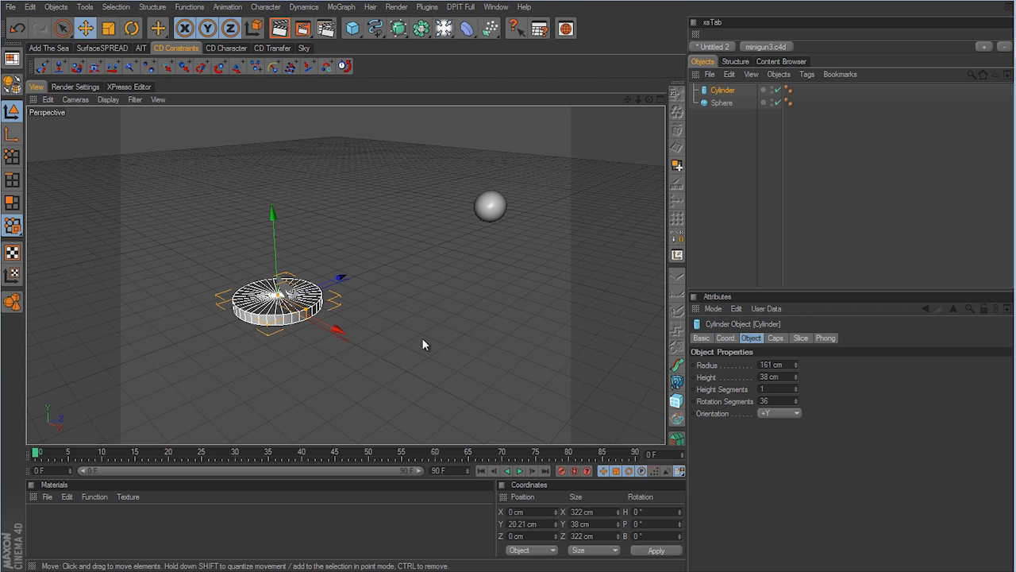
Add a Target tag to the cylinder and assign the Sphere as its target object
alt+drag(426, 339, 540, 279)
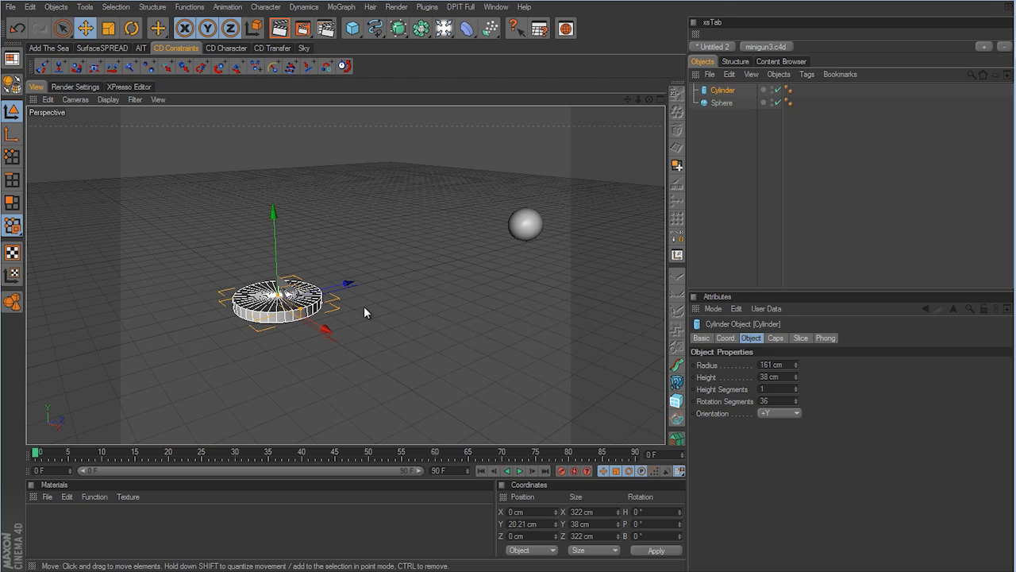
right_click(727, 93)
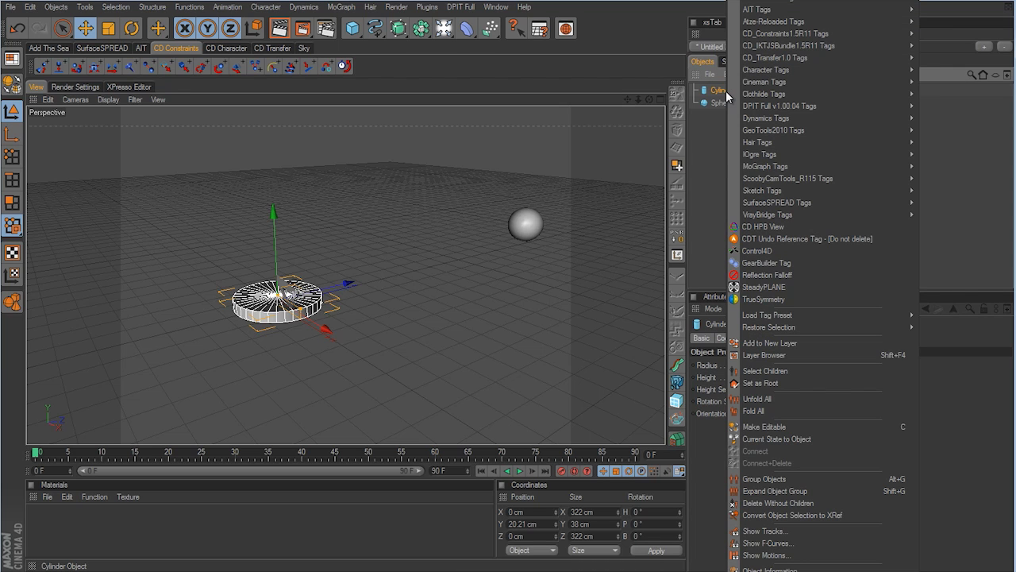
mouse_move(833, 2)
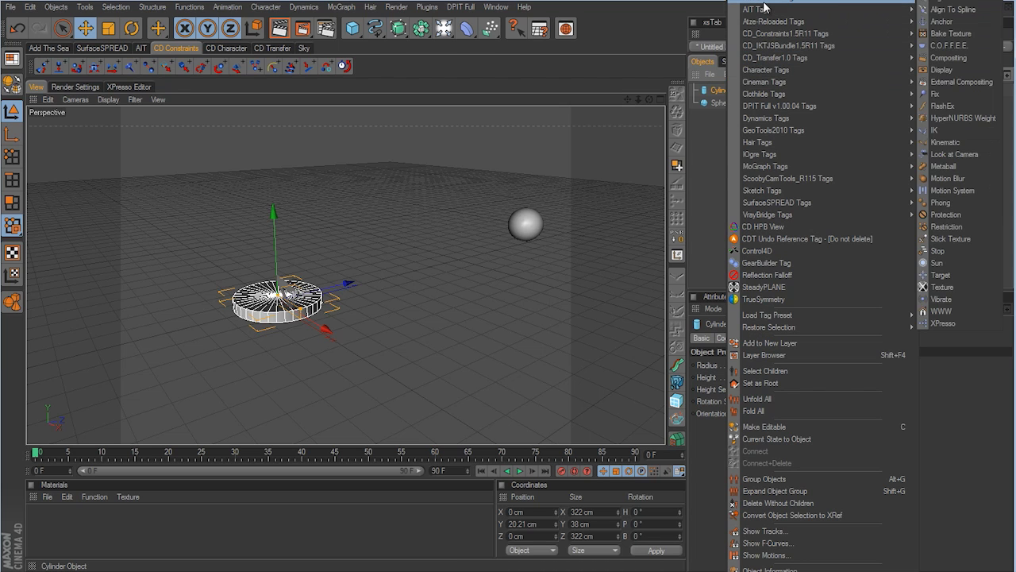
click(938, 276)
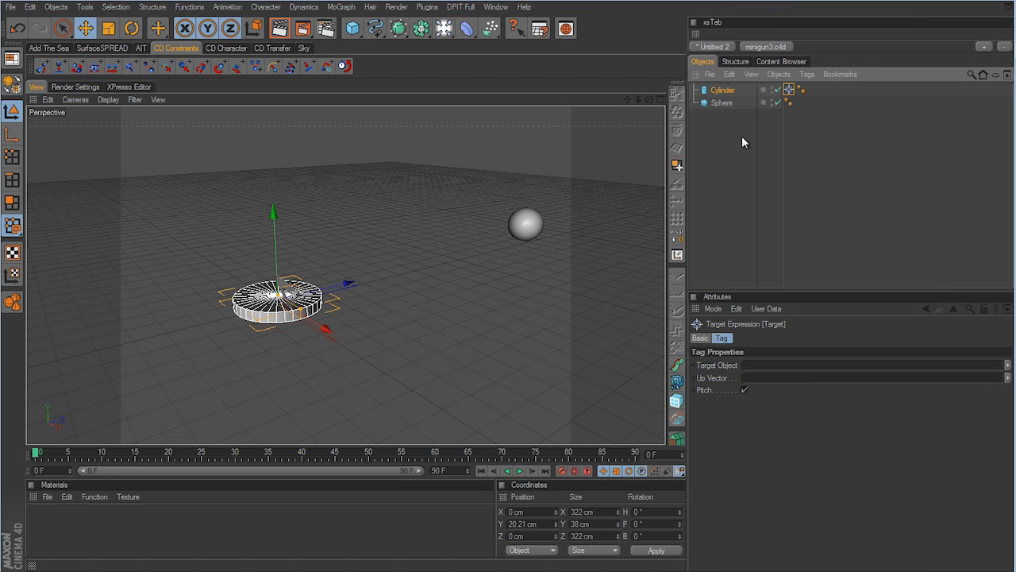
drag(723, 102, 767, 368)
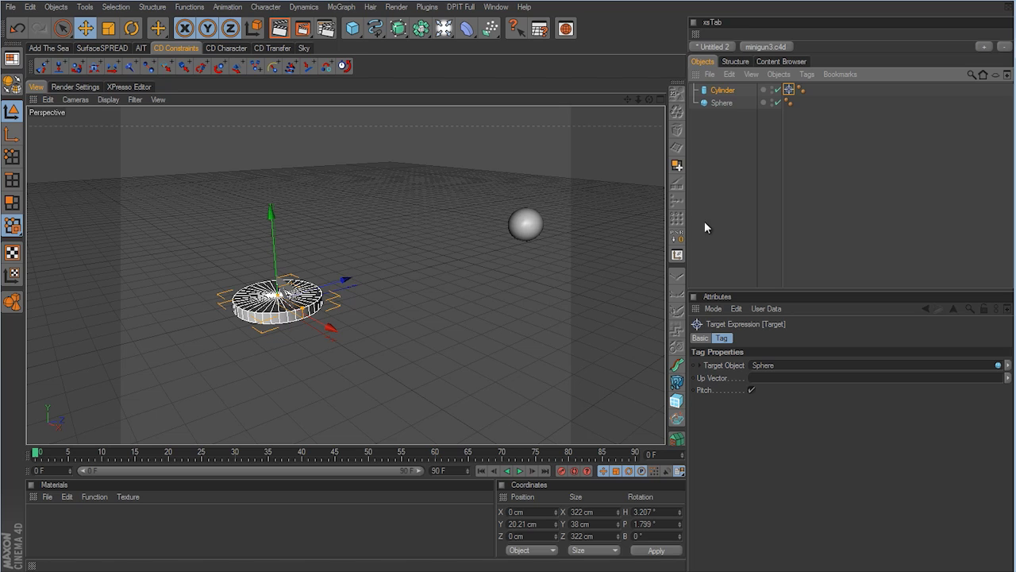
Move the sphere up and down to test the cylinder's aiming, leaving it at about X -275 cm, Y 104 cm
click(726, 104)
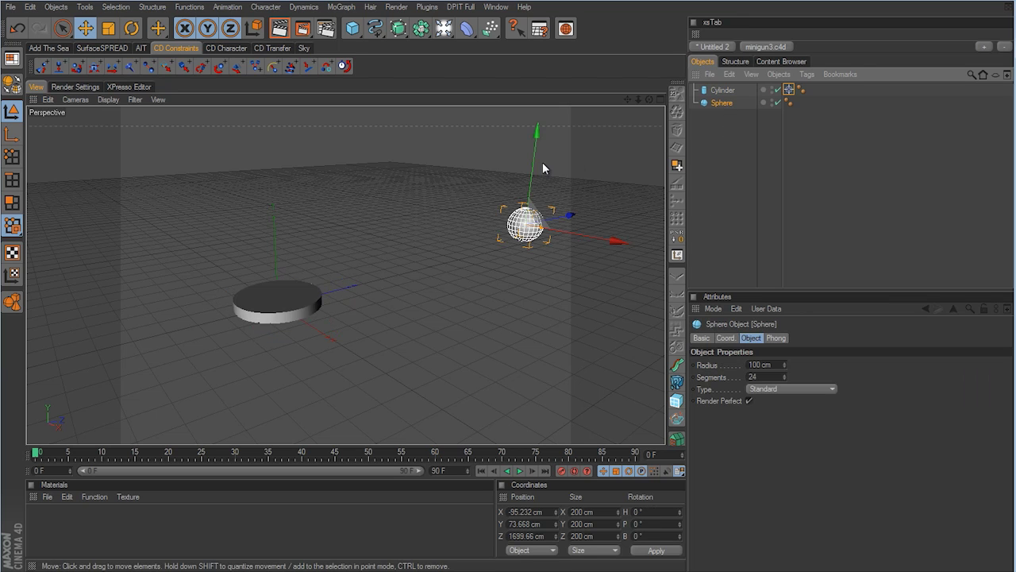
drag(529, 171, 509, 296)
key(ctrl+z)
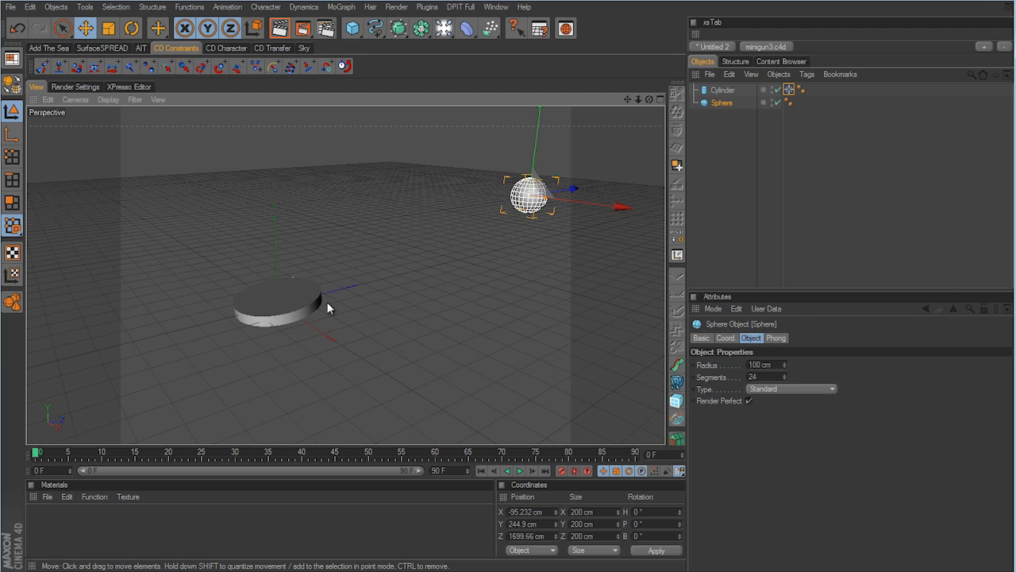
drag(553, 152, 511, 296)
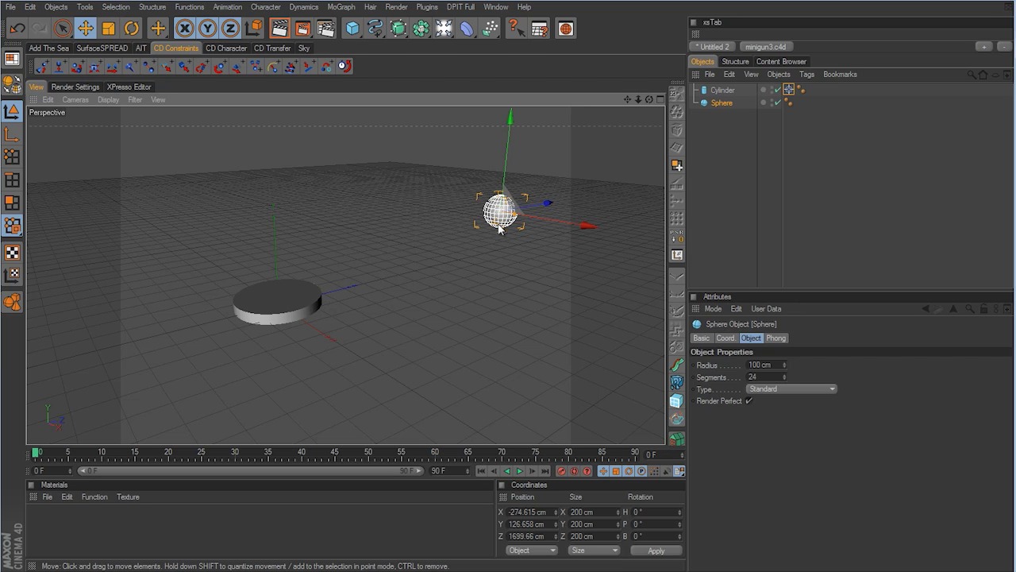
drag(500, 229, 505, 223)
drag(508, 161, 509, 300)
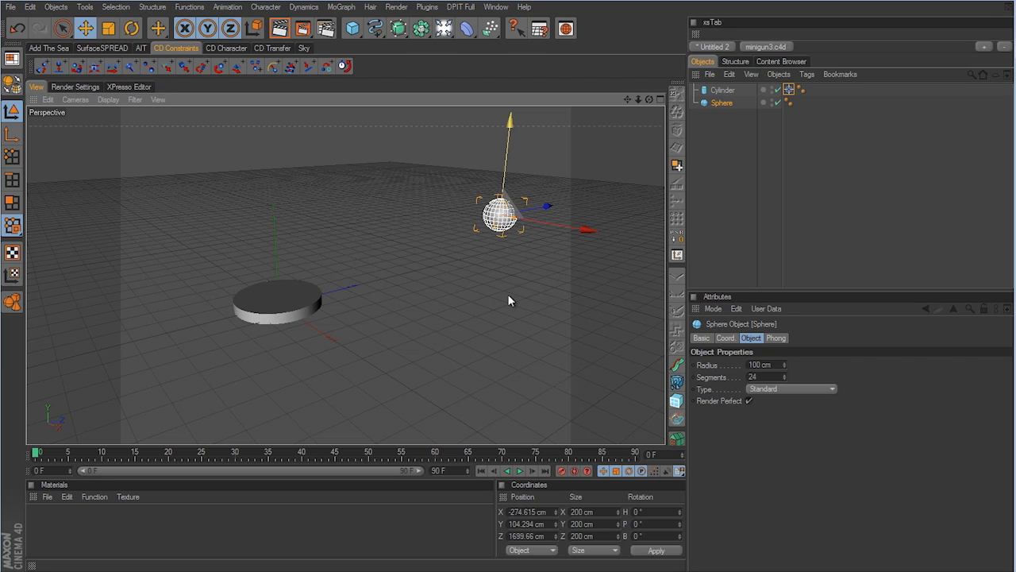
Check the cylinder's Target tag settings and rename the sphere as target
click(788, 90)
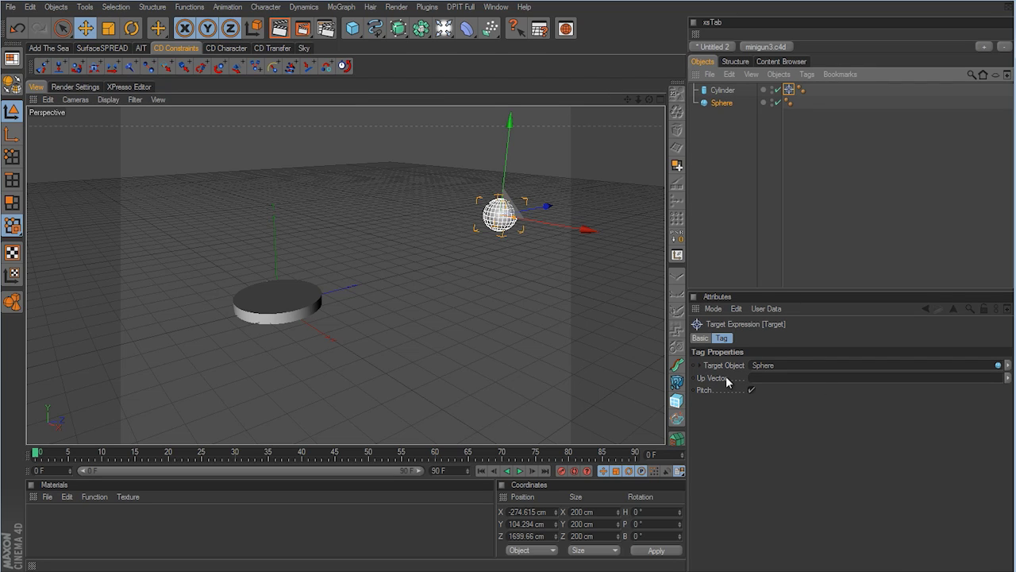
double_click(725, 103)
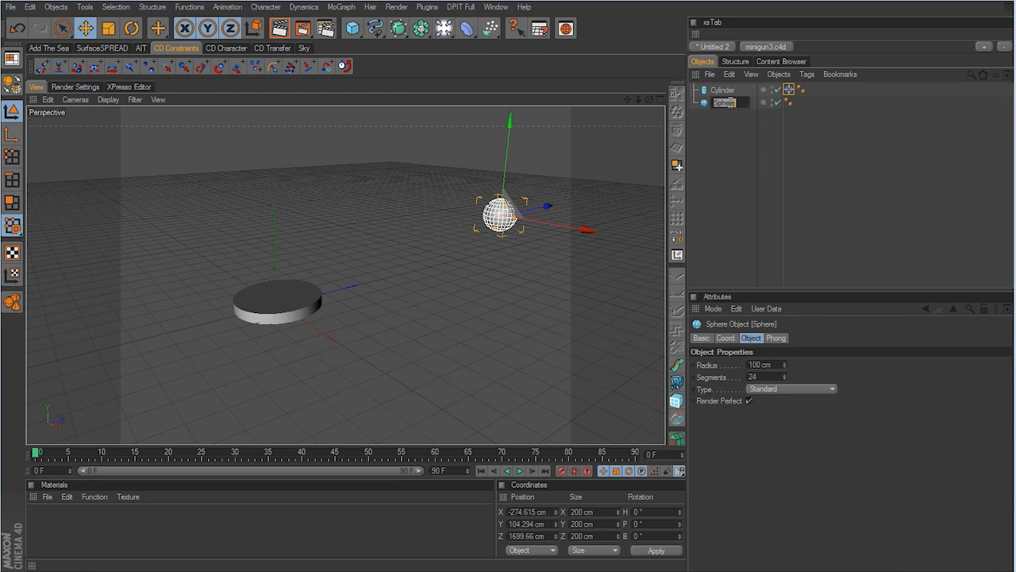
text(target)
key(Return)
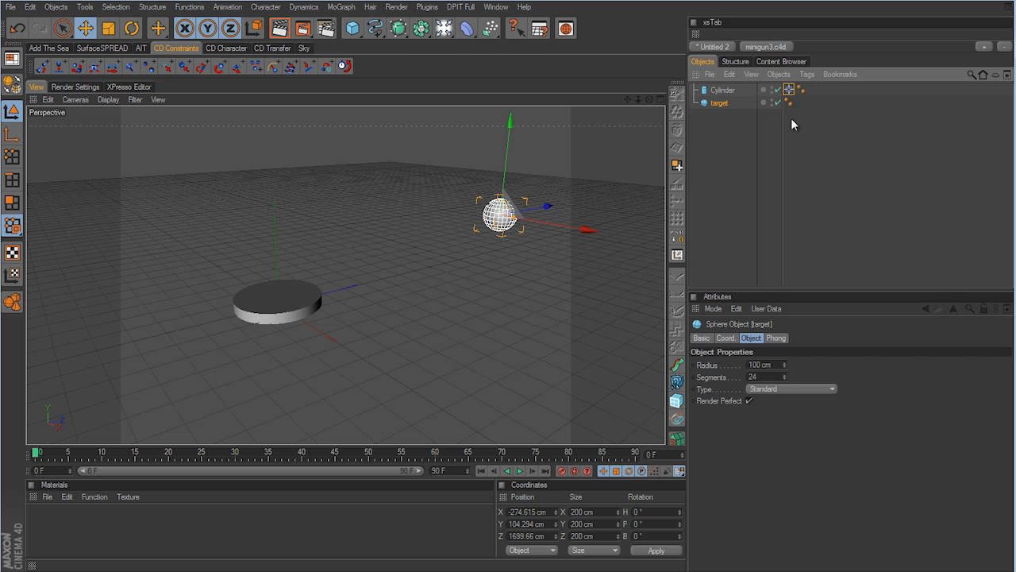
Add a null object and move it straight down below the cylinder to about Y -362 cm
click(351, 33)
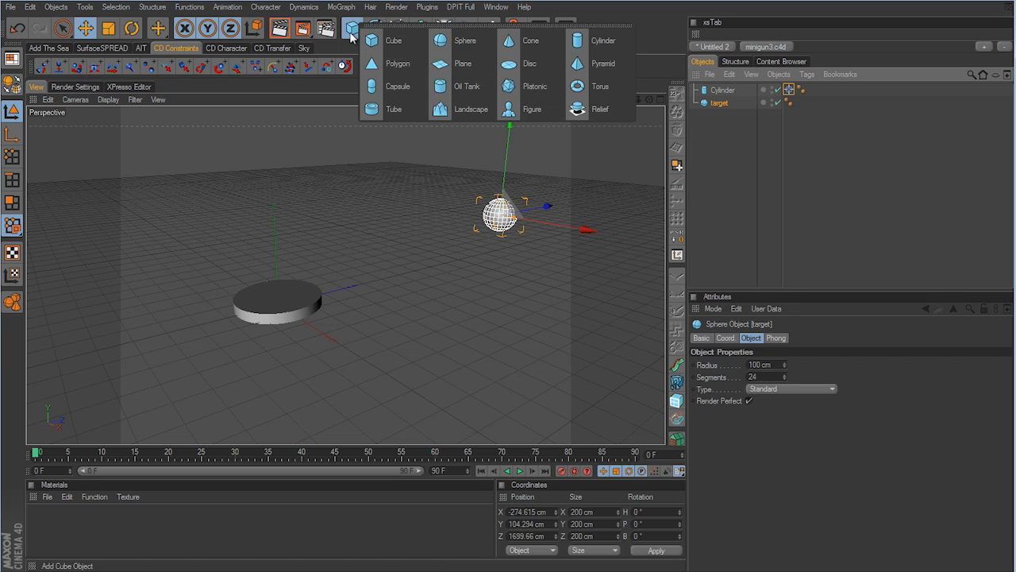
click(56, 7)
click(67, 22)
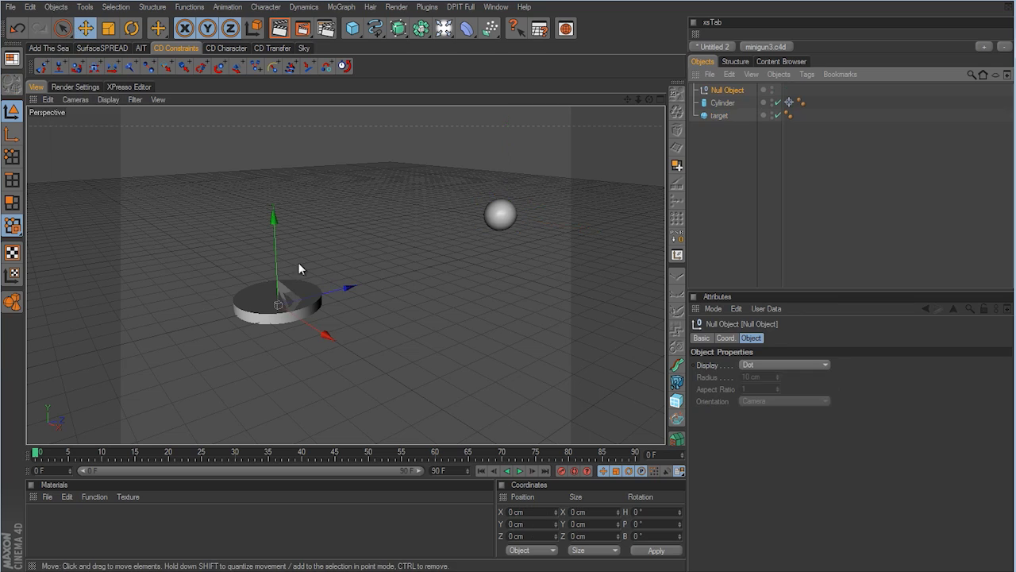
drag(276, 235, 507, 302)
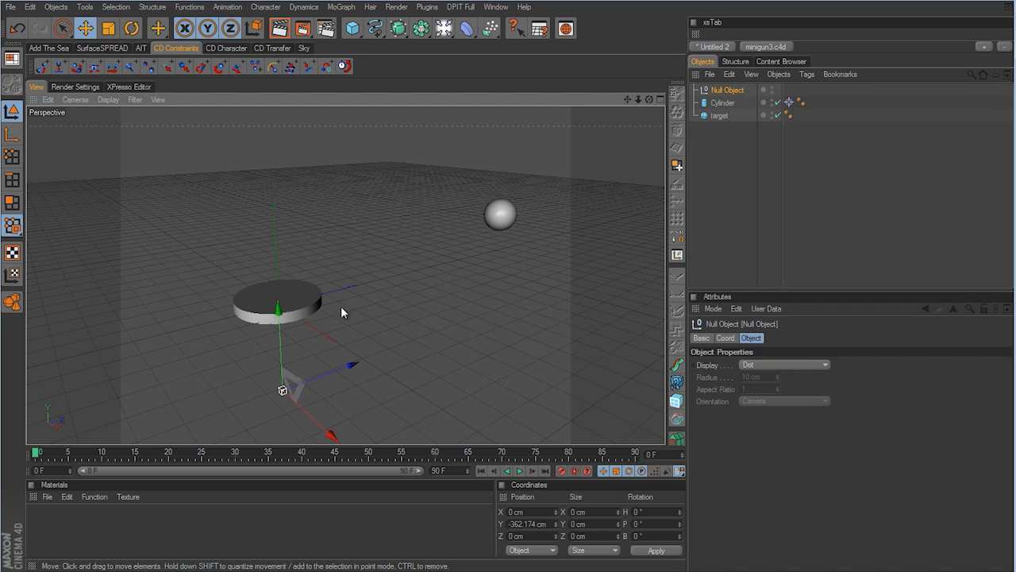
Delete the Target tag from the cylinder
click(731, 105)
click(790, 103)
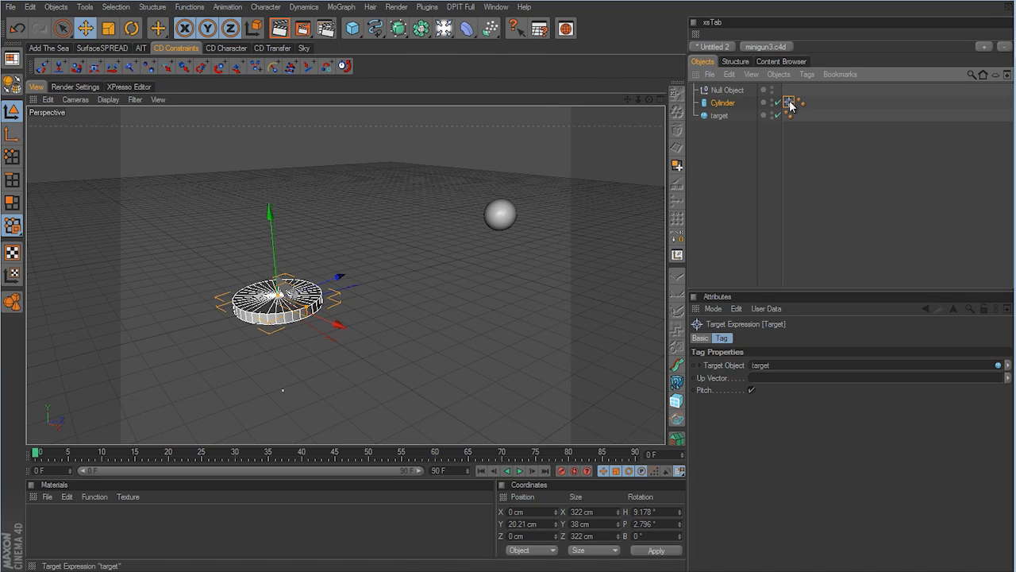
click(724, 103)
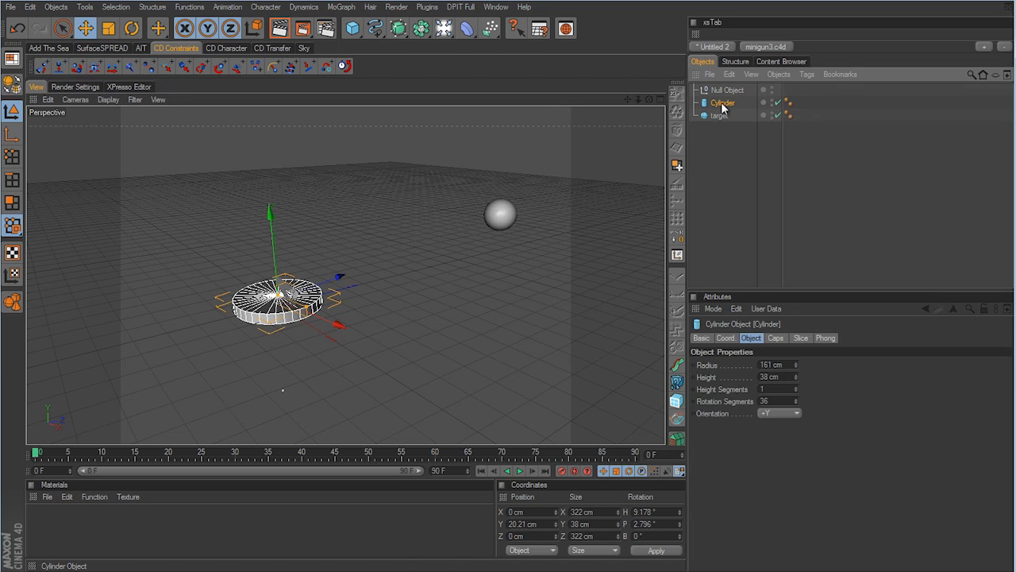
Set the cylinder's pitch and heading rotation to 0° and try adjusting the heading
click(734, 340)
click(881, 377)
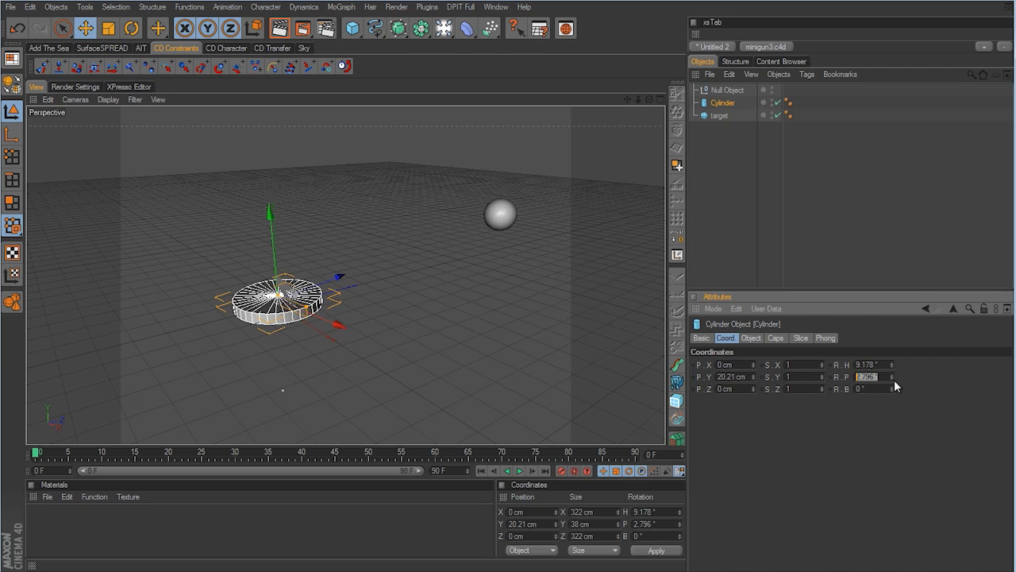
text(0)
click(874, 364)
text(0)
key(Return)
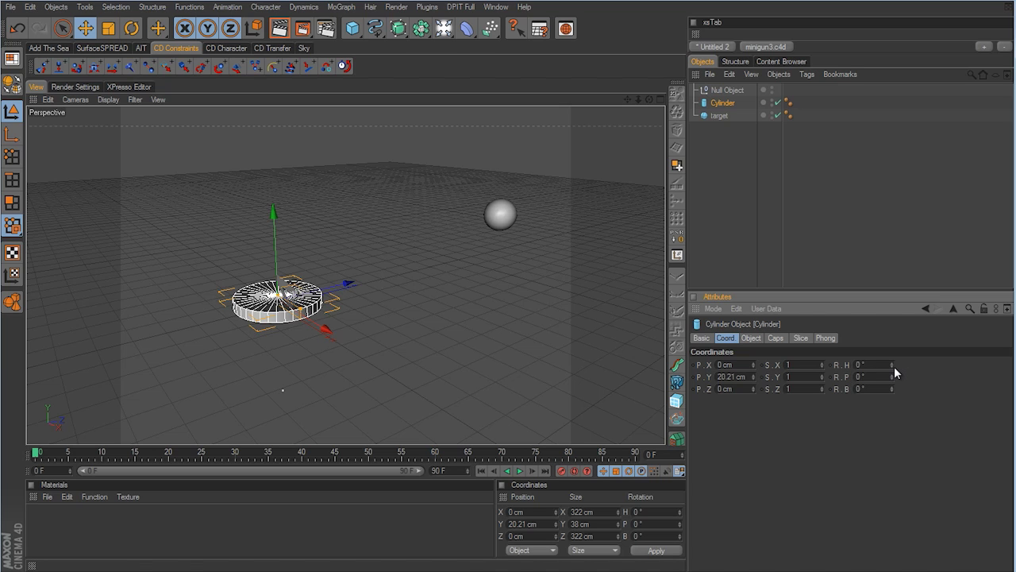
drag(892, 363, 891, 365)
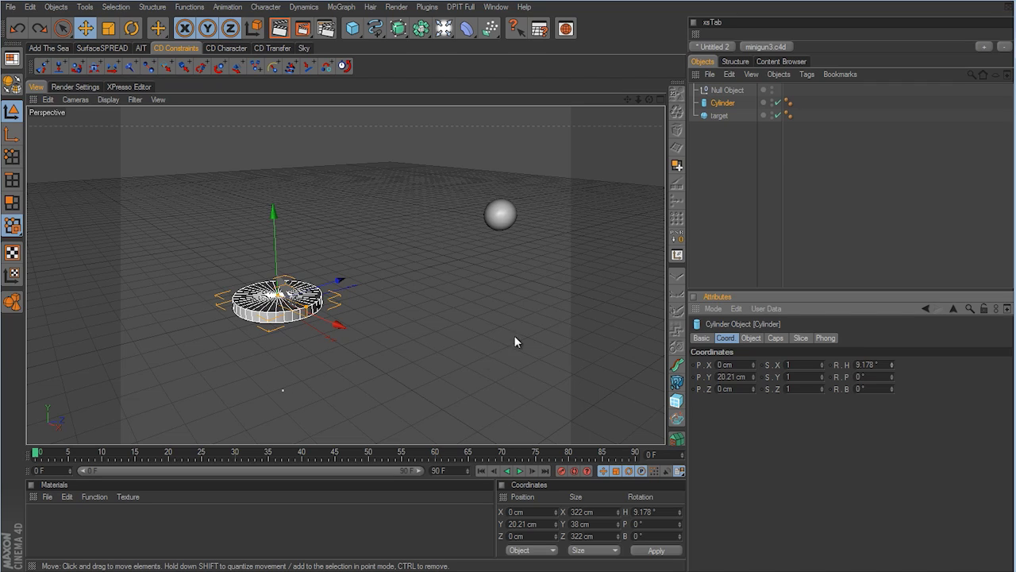
Make the cylinder editable and set its heading rotation to 0°
click(12, 82)
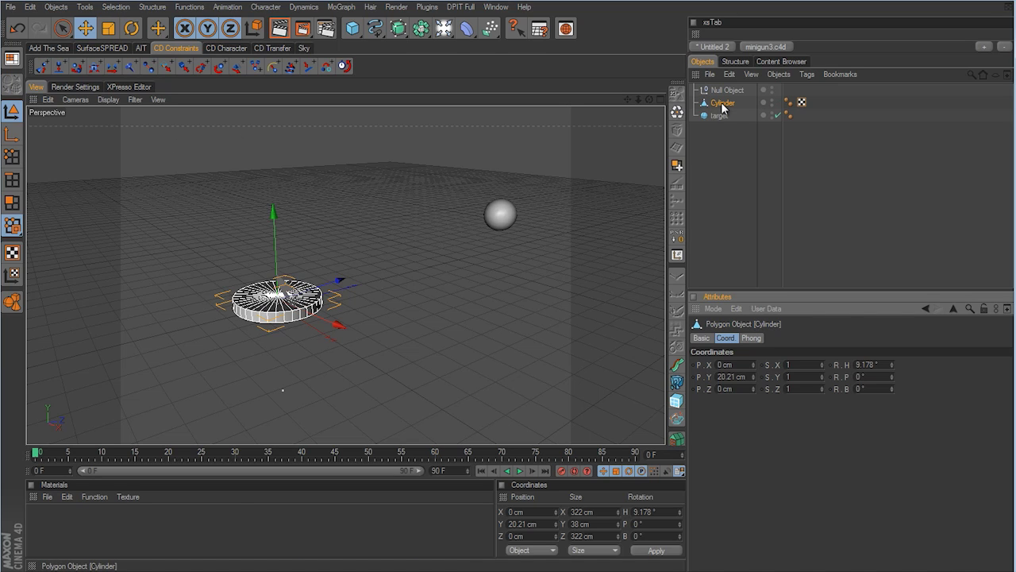
double_click(889, 362)
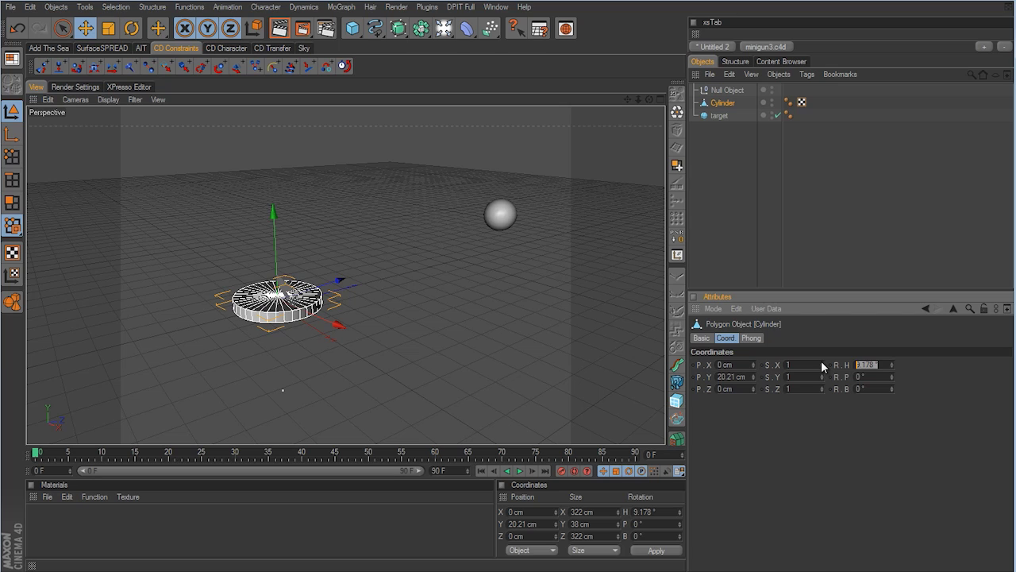
text(0)
key(Return)
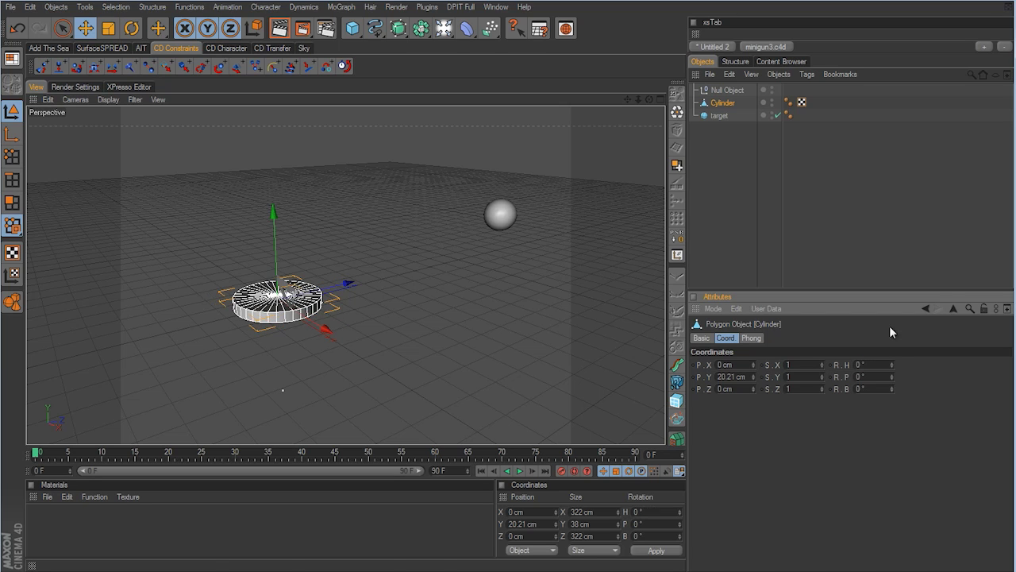
Rotate only the cylinder's object axis to a pitch of -90° so that its Z axis points straight down
click(12, 136)
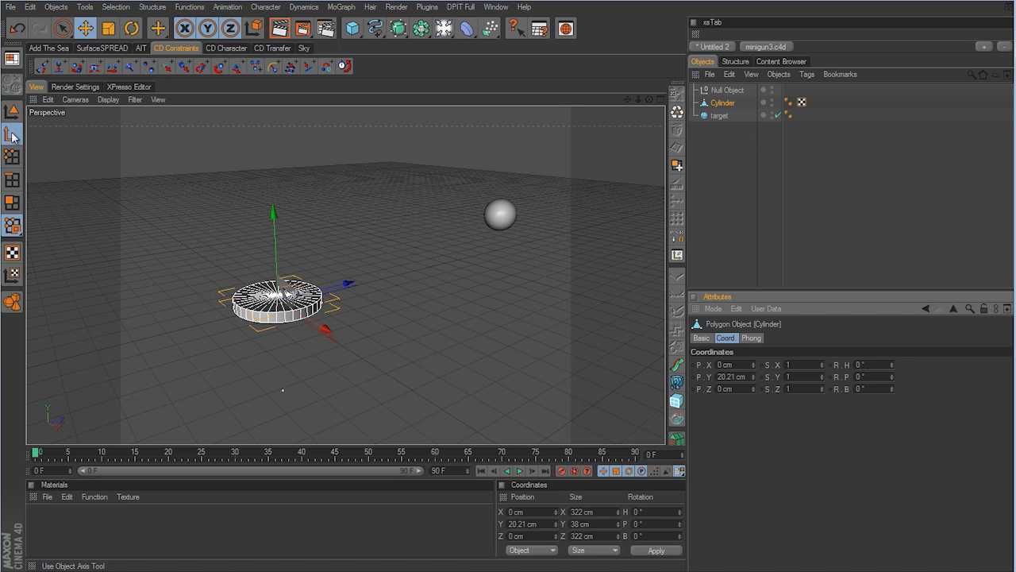
click(132, 28)
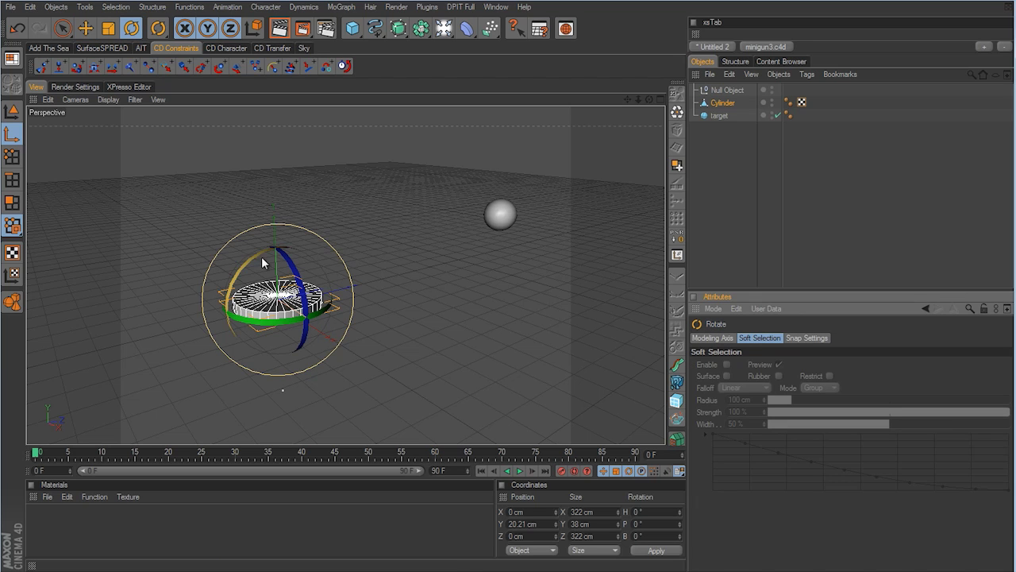
drag(247, 269, 314, 316)
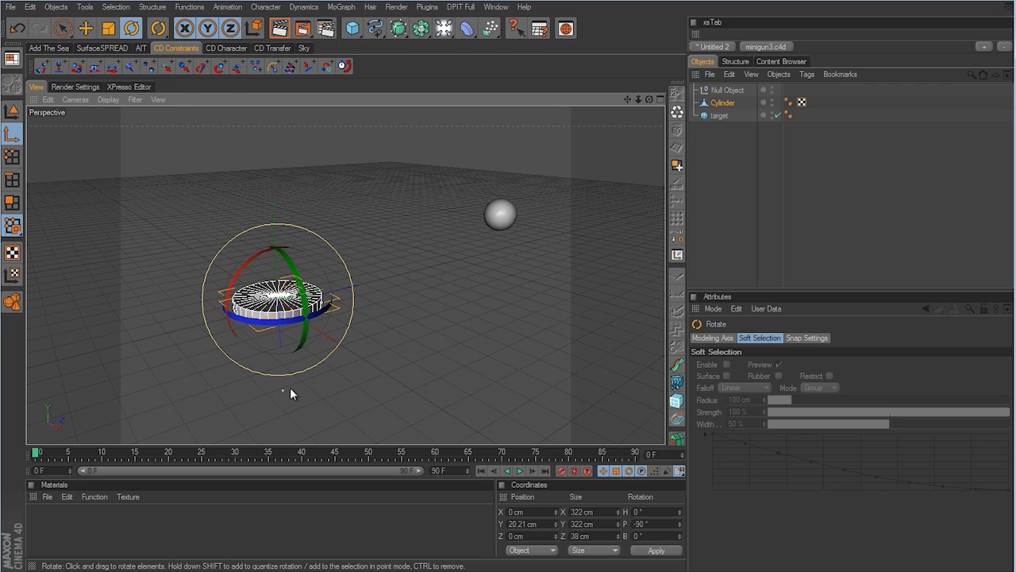
click(12, 112)
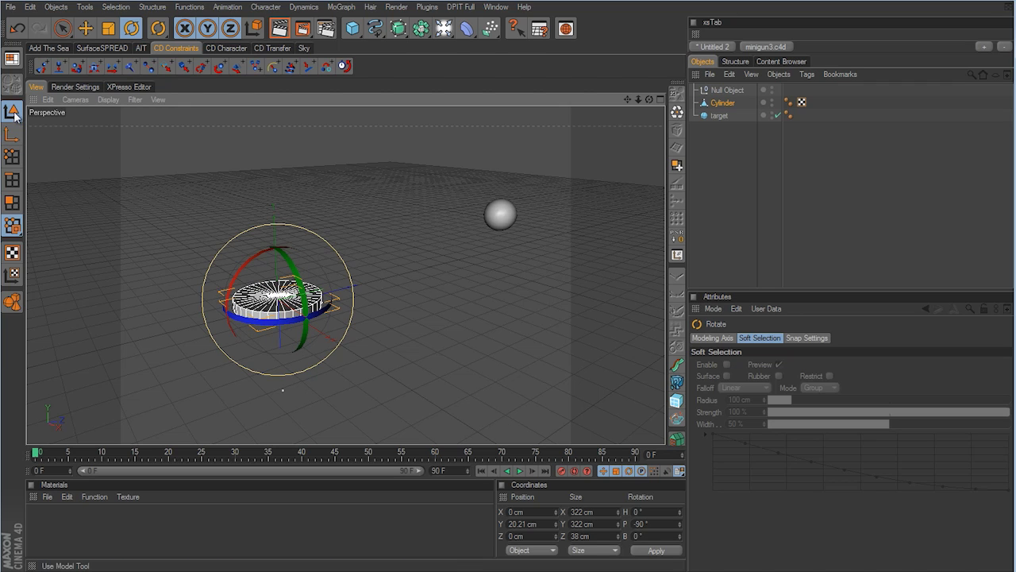
click(85, 30)
Display the perspective view with Gouraud Shading (Lines)
click(108, 99)
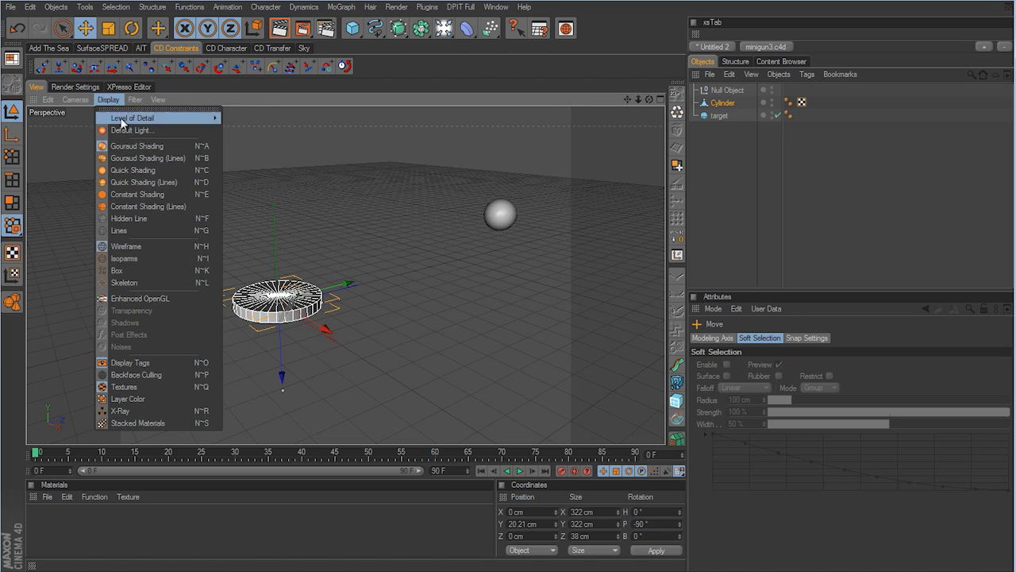
click(140, 158)
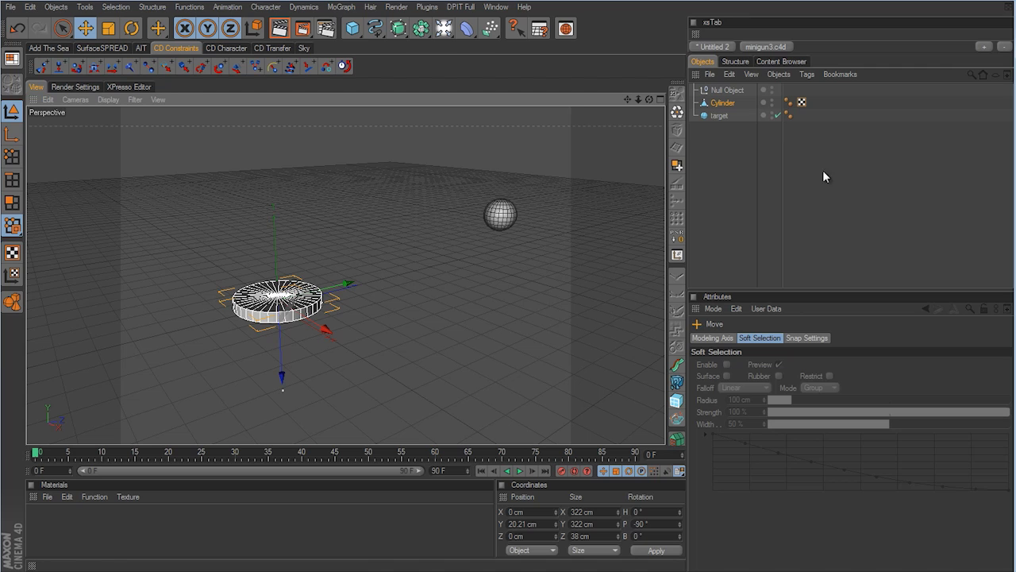
Add a Target tag to the cylinder with the Null Object as Target Object and the target sphere as Up Vector
right_click(723, 106)
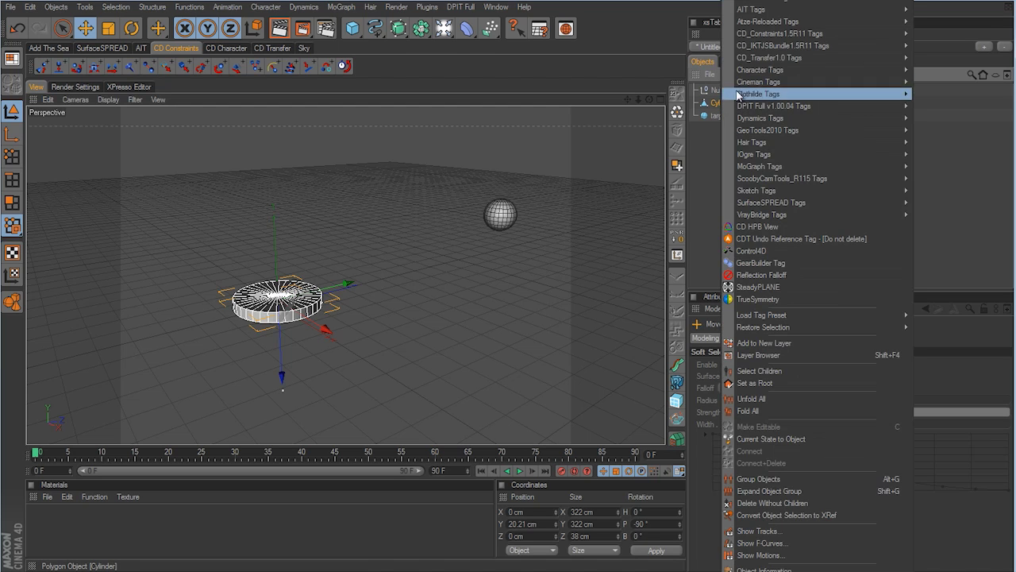
mouse_move(826, 3)
click(953, 275)
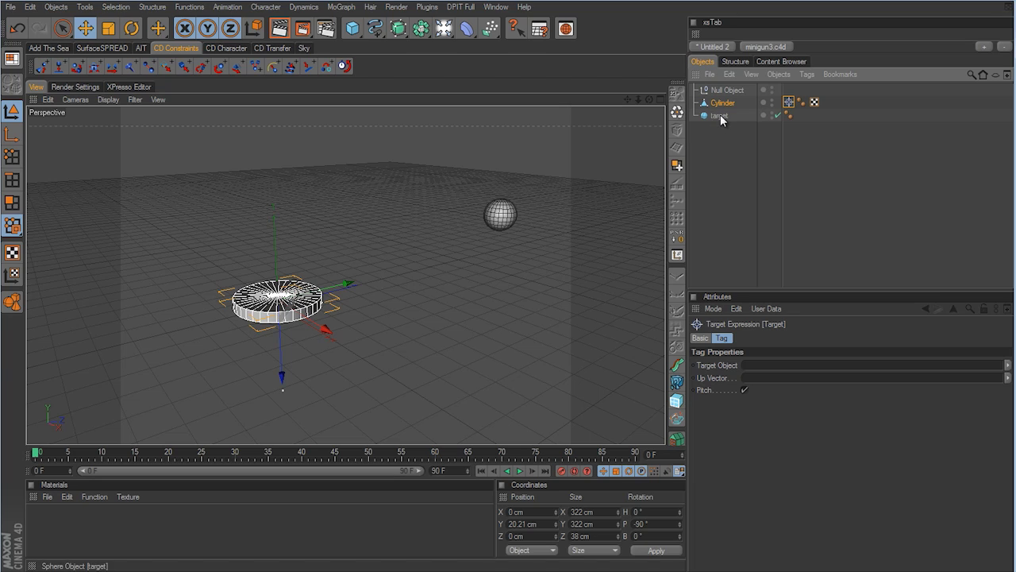
drag(732, 93, 757, 367)
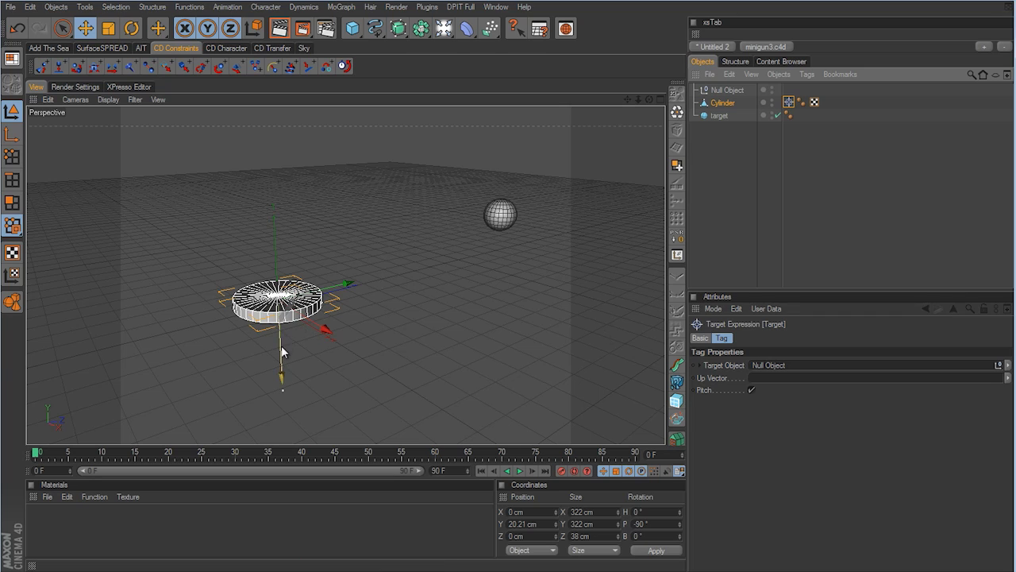
drag(279, 345, 279, 359)
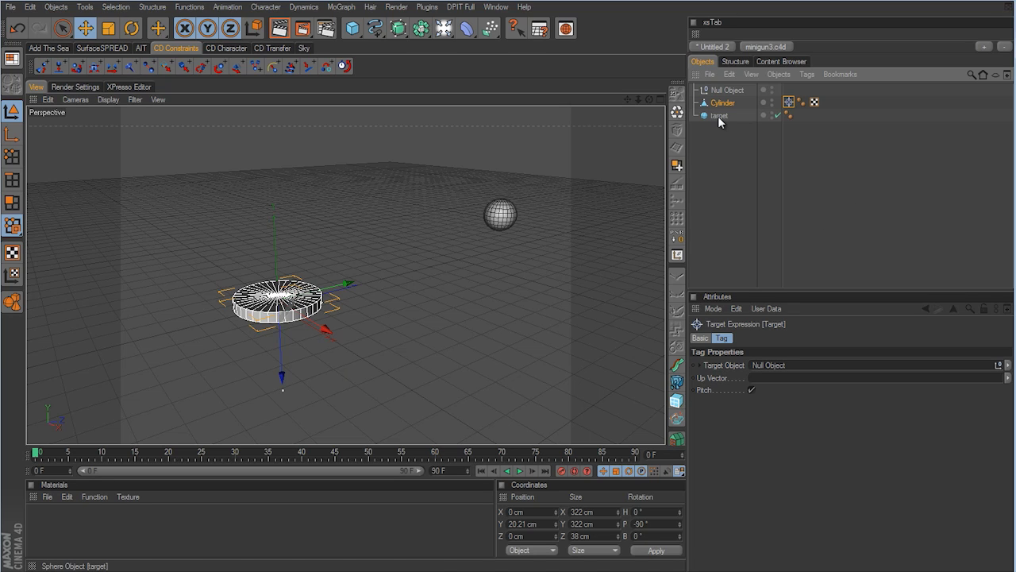
drag(719, 118, 775, 387)
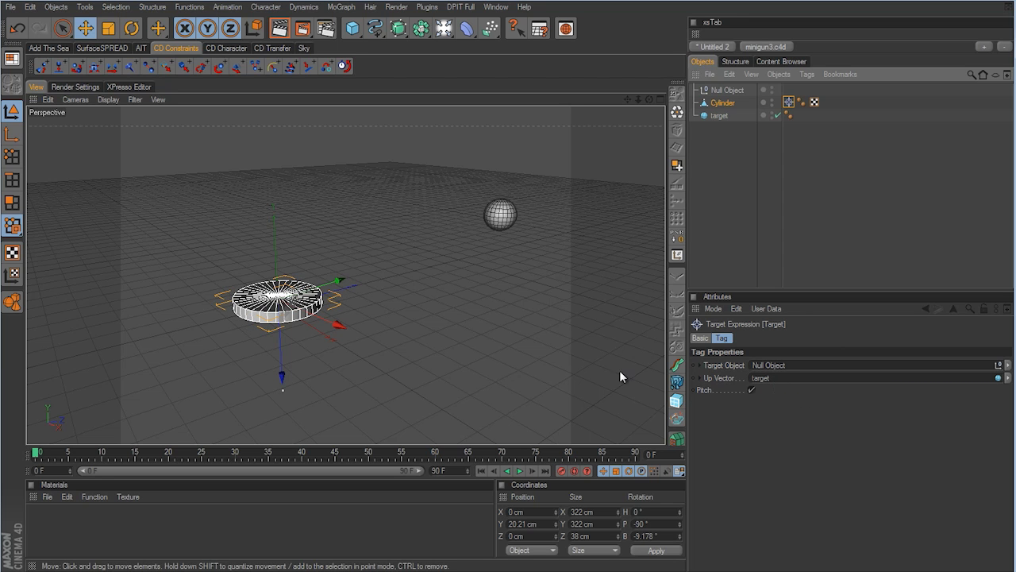
Move the target sphere around to test the up vector, ending at about X 296, Y 308, Z 1068 cm
alt+drag(571, 343, 512, 301)
click(720, 115)
alt+drag(627, 230, 517, 245)
mouse_move(539, 202)
mouse_down()
mouse_move(492, 297)
mouse_move(515, 302)
mouse_move(445, 286)
mouse_move(530, 205)
mouse_up()
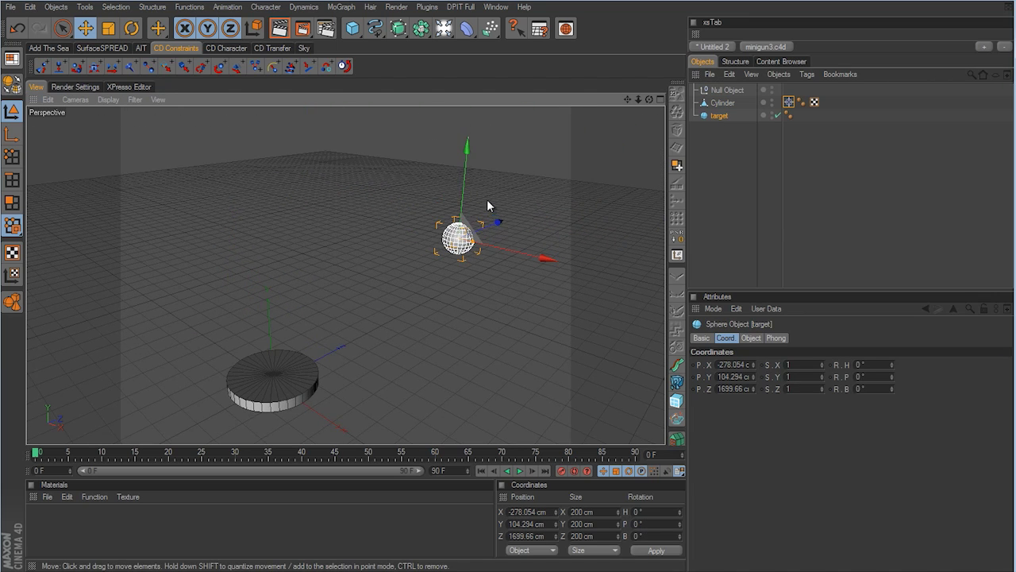
drag(504, 242, 441, 205)
drag(510, 310, 322, 291)
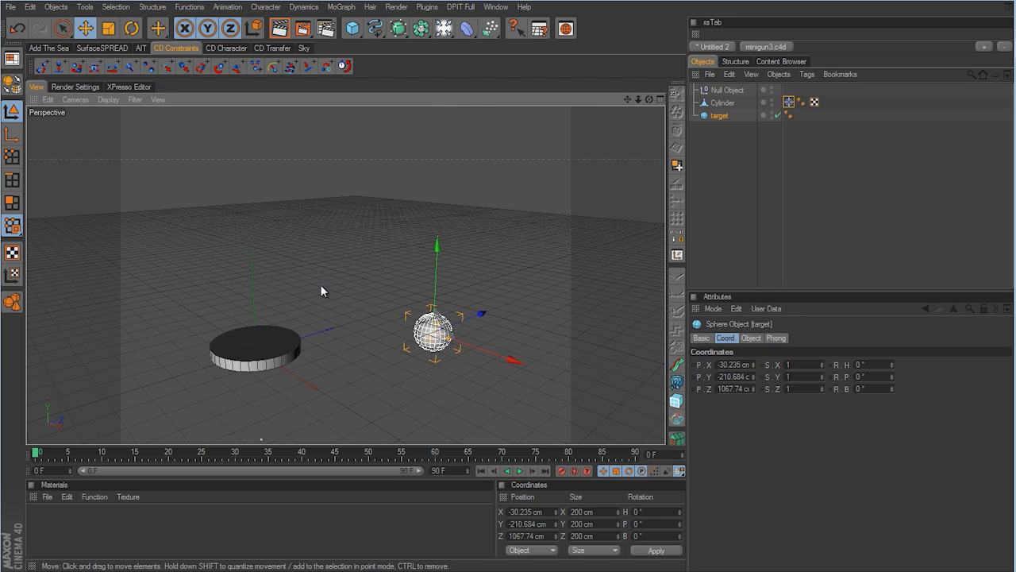
drag(436, 286, 505, 298)
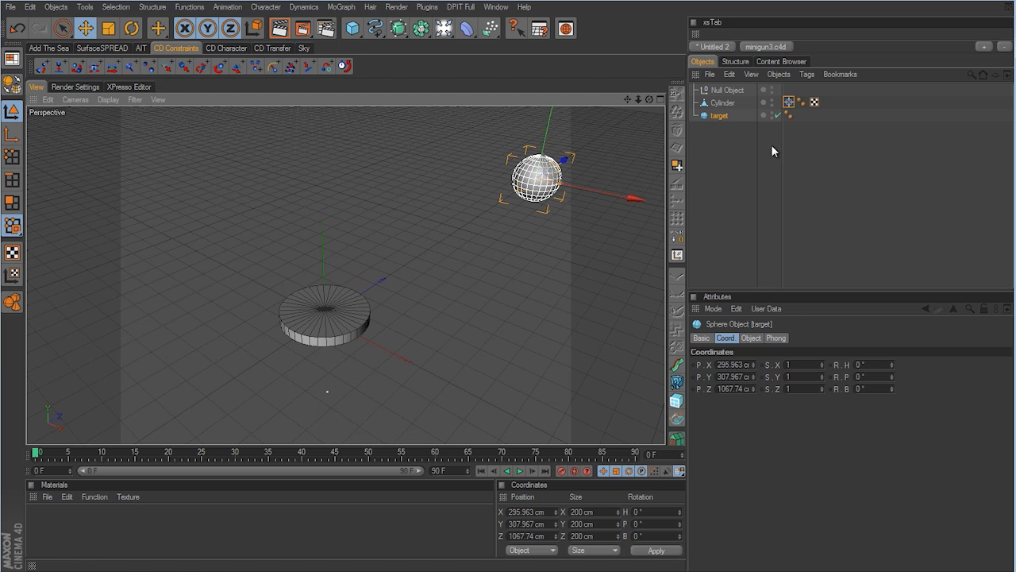
Optimize the cylinder's points with a tolerance of 0.01 cm
click(724, 103)
mouse_move(498, 300)
alt+mouse_down()
mouse_move(521, 302)
mouse_move(477, 297)
mouse_move(538, 254)
mouse_move(510, 297)
mouse_move(562, 299)
mouse_move(517, 291)
mouse_move(509, 295)
mouse_move(524, 302)
mouse_move(511, 300)
alt+mouse_up()
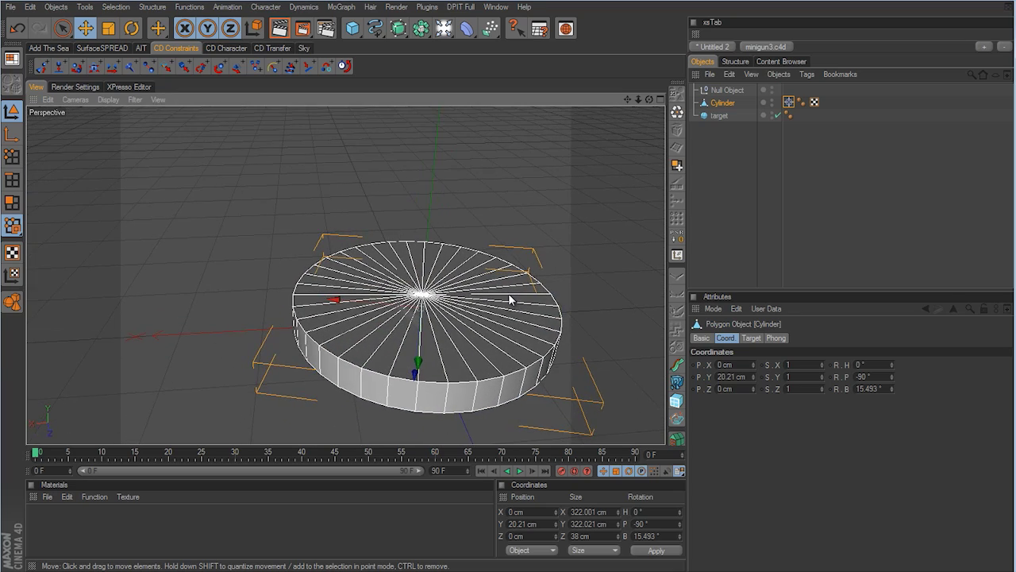
click(12, 156)
click(62, 28)
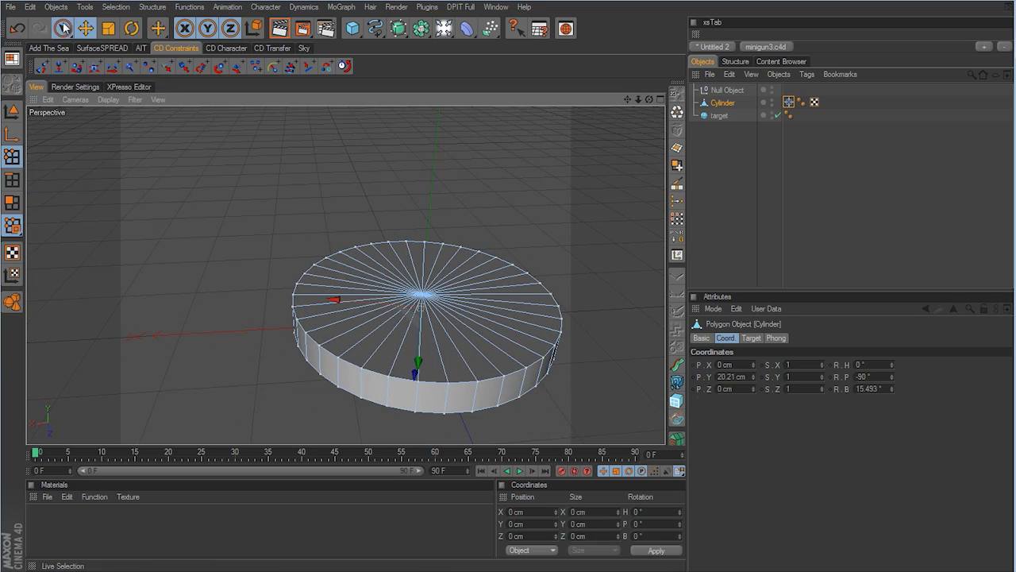
click(678, 111)
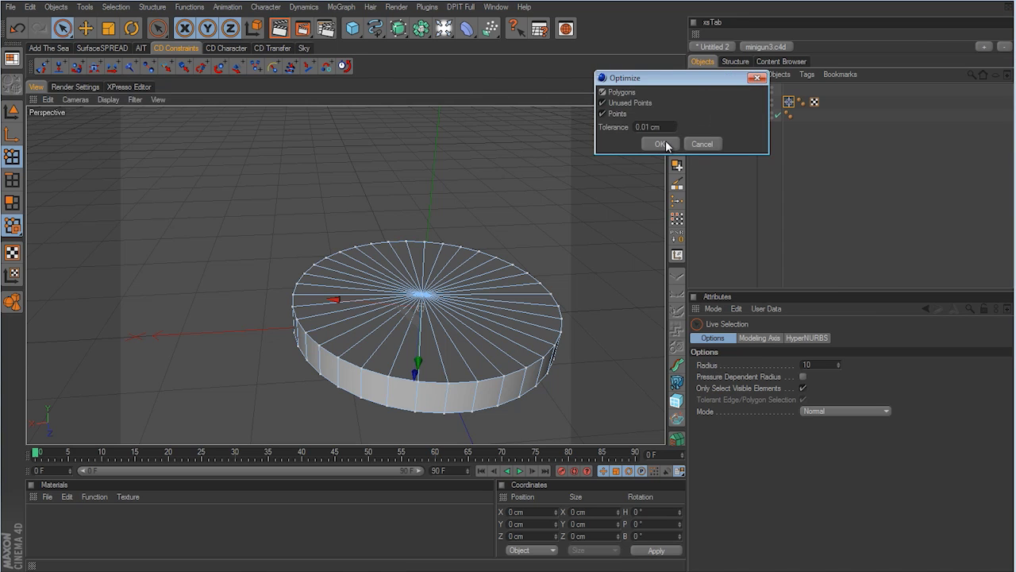
click(666, 143)
alt+drag(558, 274, 472, 332)
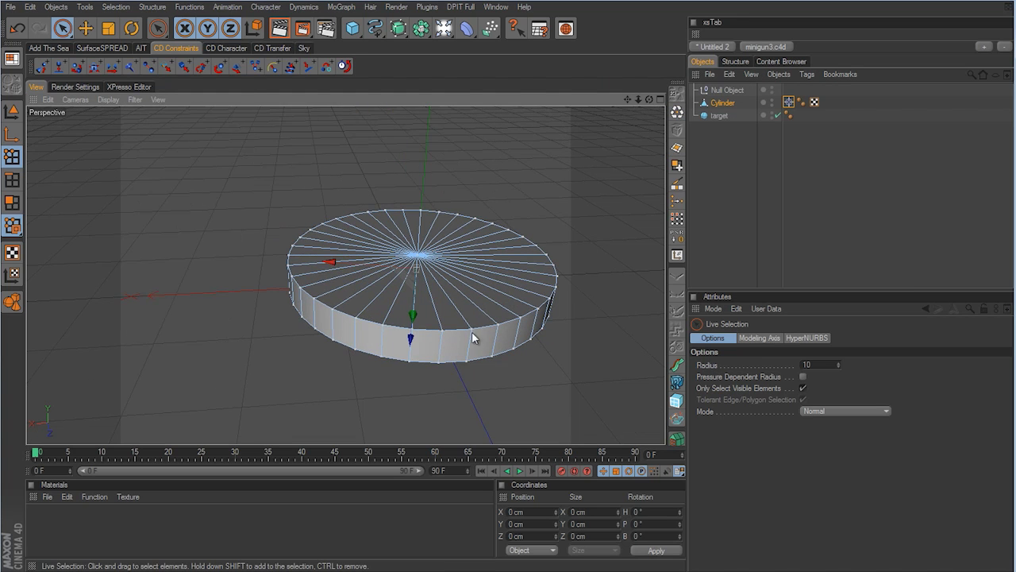
Pull the cylinder's rim points that face along its Y axis outward by about 159 cm to form a pointer
click(413, 340)
middle_click(555, 250)
middle_click(555, 222)
alt+middle_drag(445, 155, 438, 267)
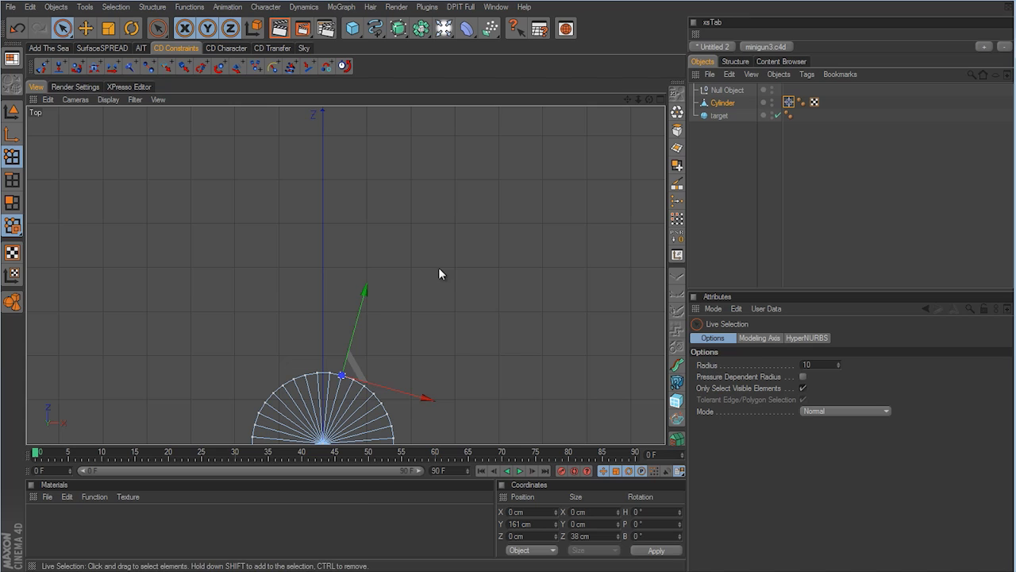
drag(366, 298, 508, 297)
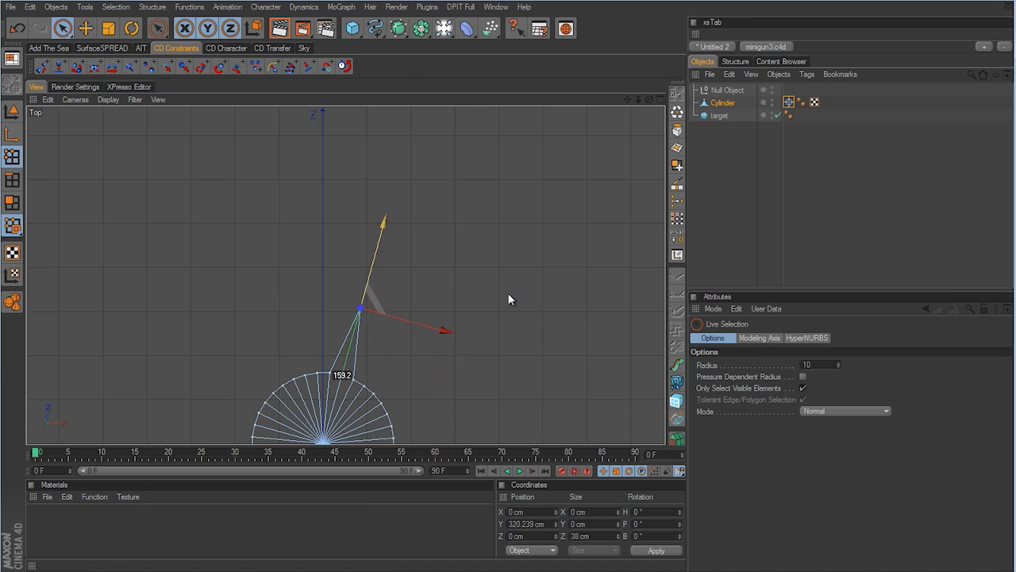
click(450, 258)
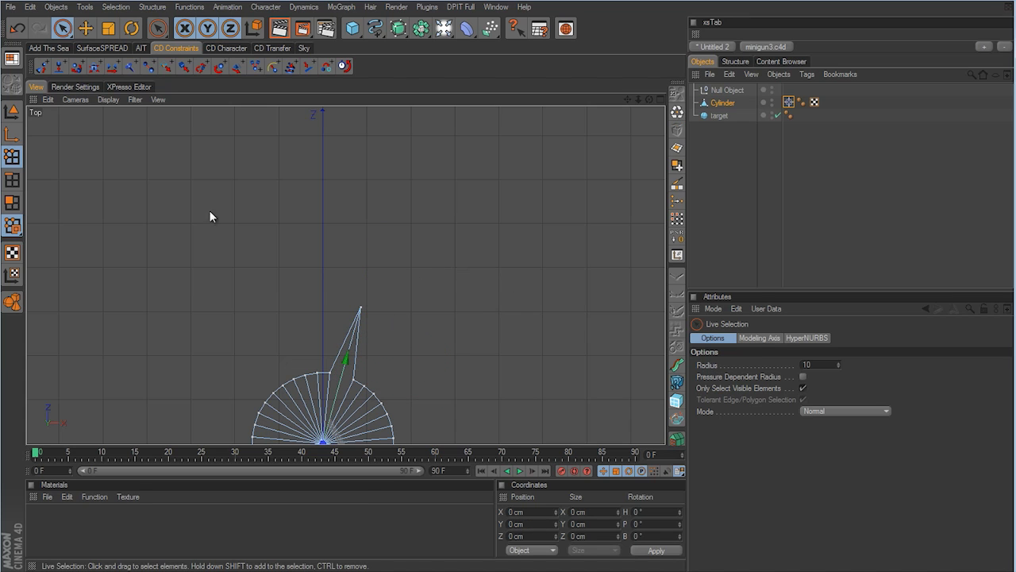
click(12, 111)
click(85, 29)
Move the target sphere around in the perspective view to test the pointer, ending at about X 314, Y 308, Z 1068 cm
middle_click(295, 182)
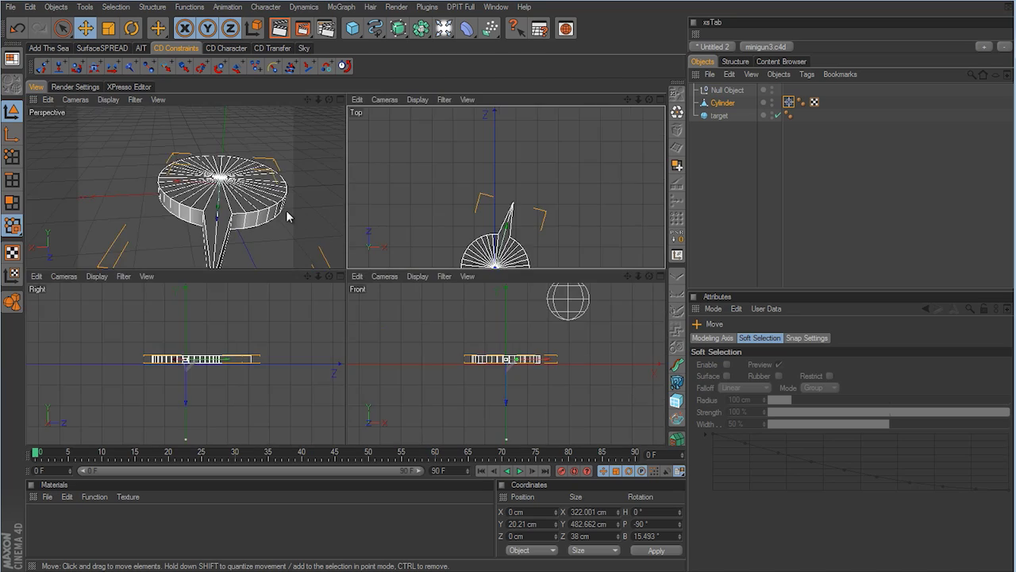
middle_click(288, 217)
scroll(508, 297, down, 5)
alt+drag(508, 297, 374, 302)
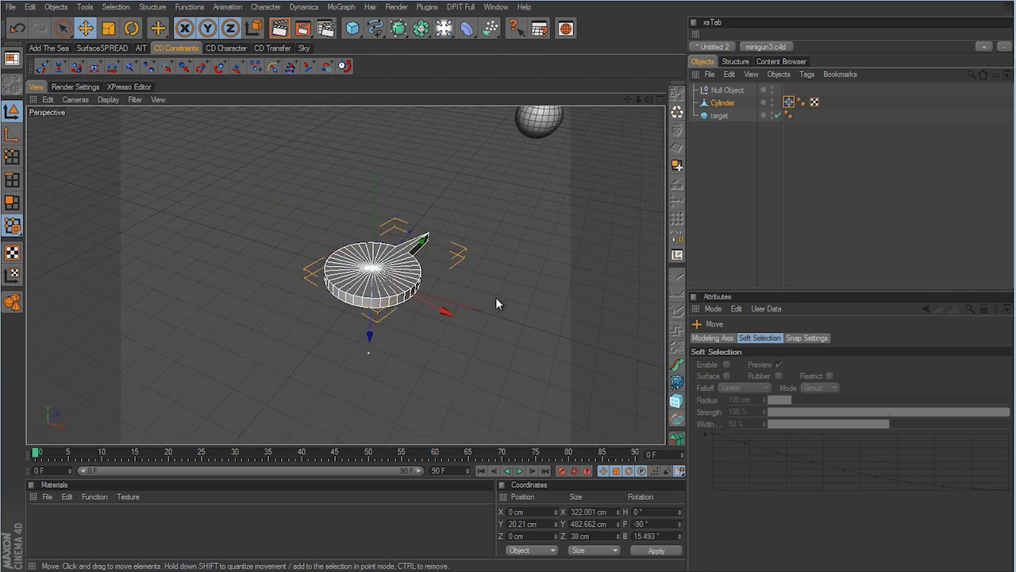
click(796, 227)
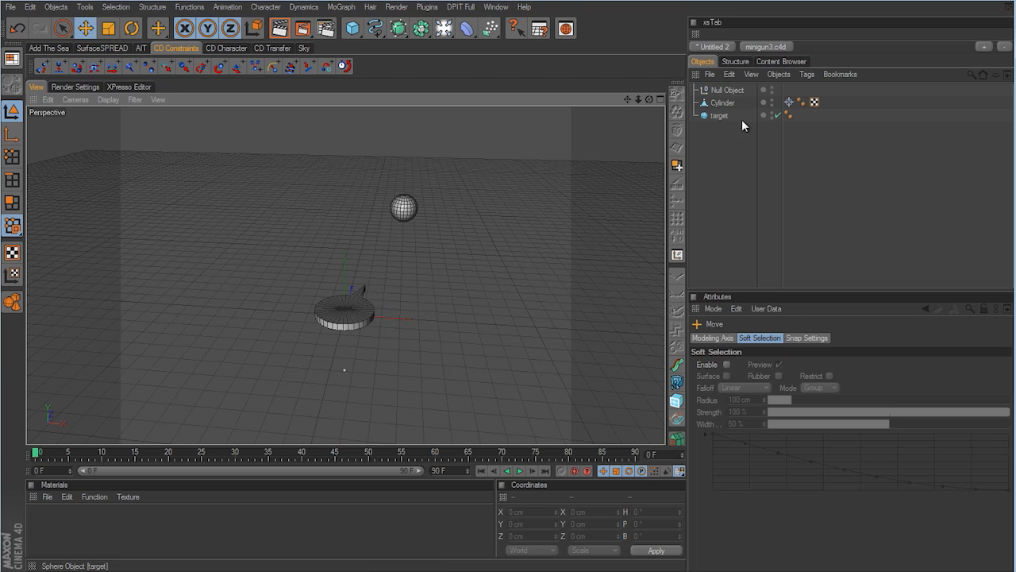
click(724, 104)
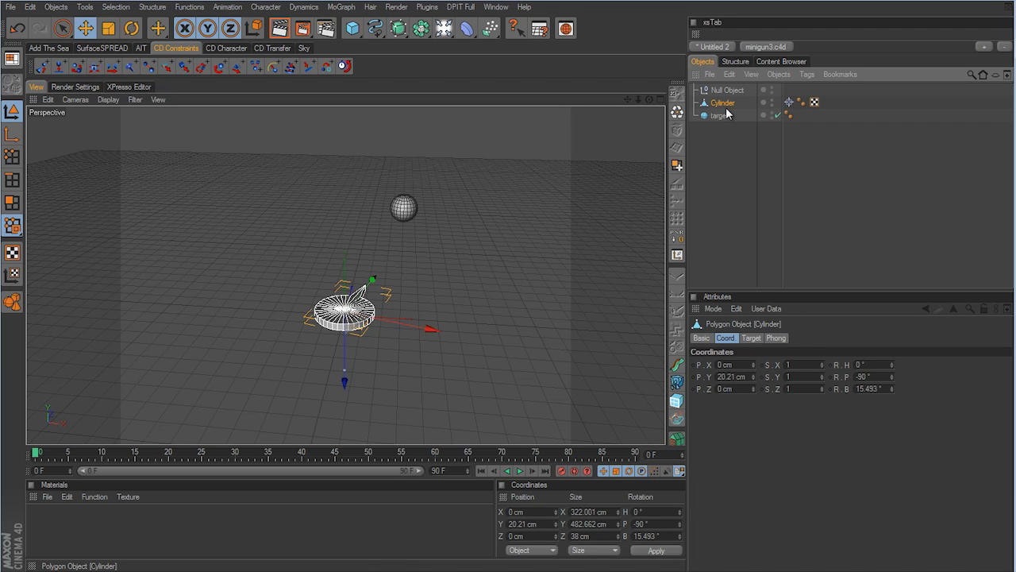
click(719, 115)
drag(457, 191, 509, 300)
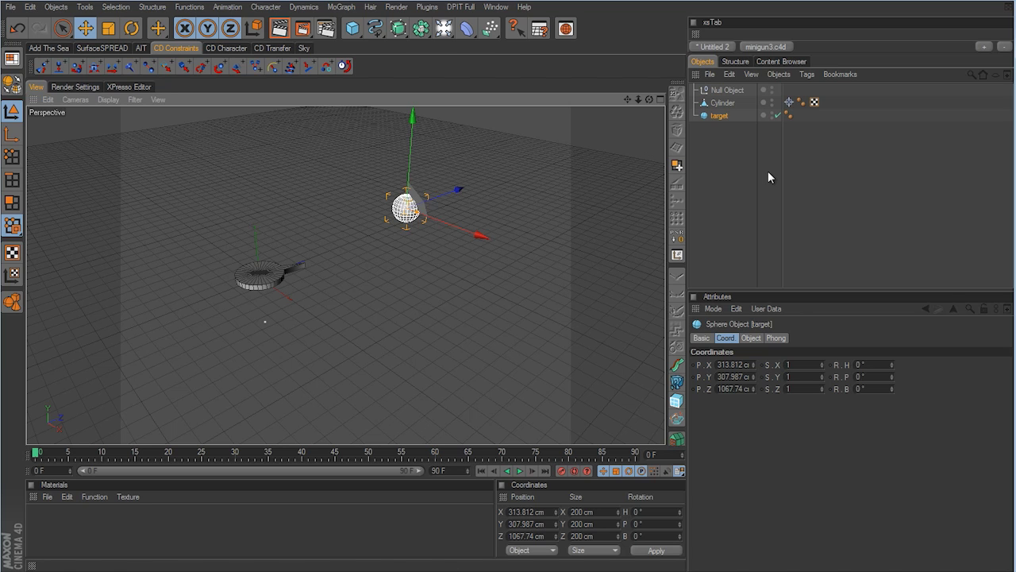
Switch to the minigun3.c4d scene
click(758, 49)
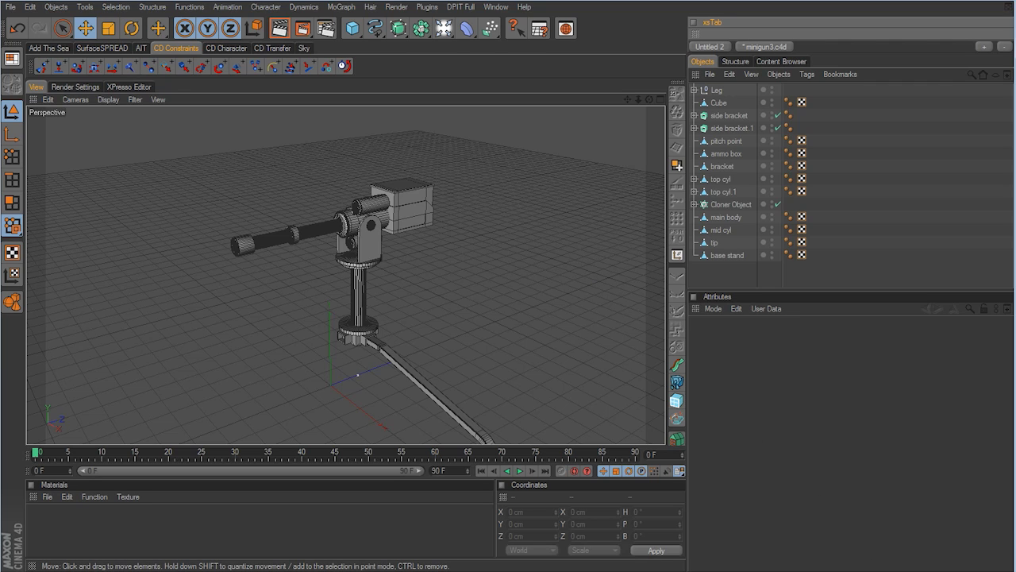
click(805, 372)
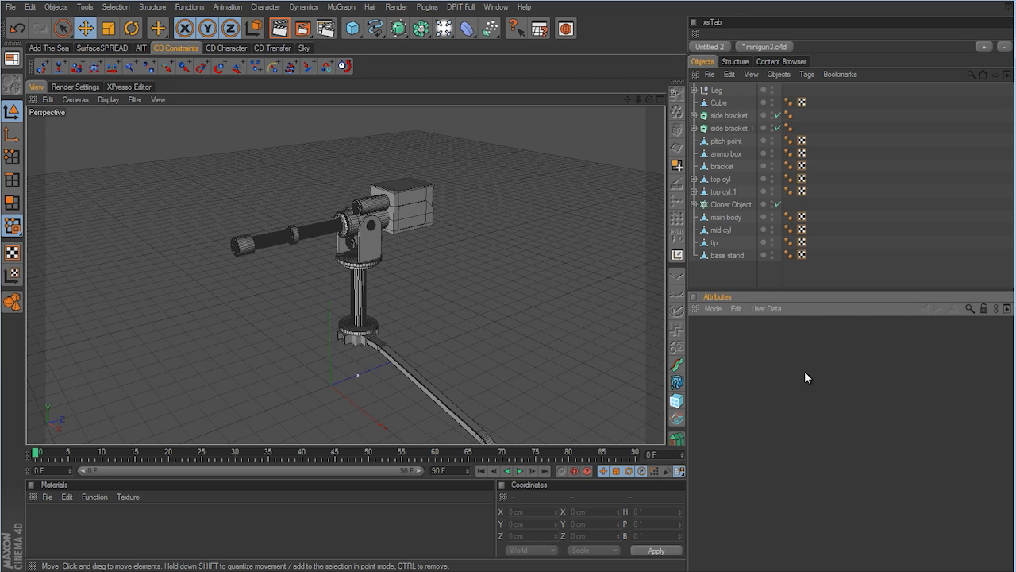
Select the pitch point on the gun's side bracket and try adjusting its pitch rotation
scroll(516, 298, up, 8)
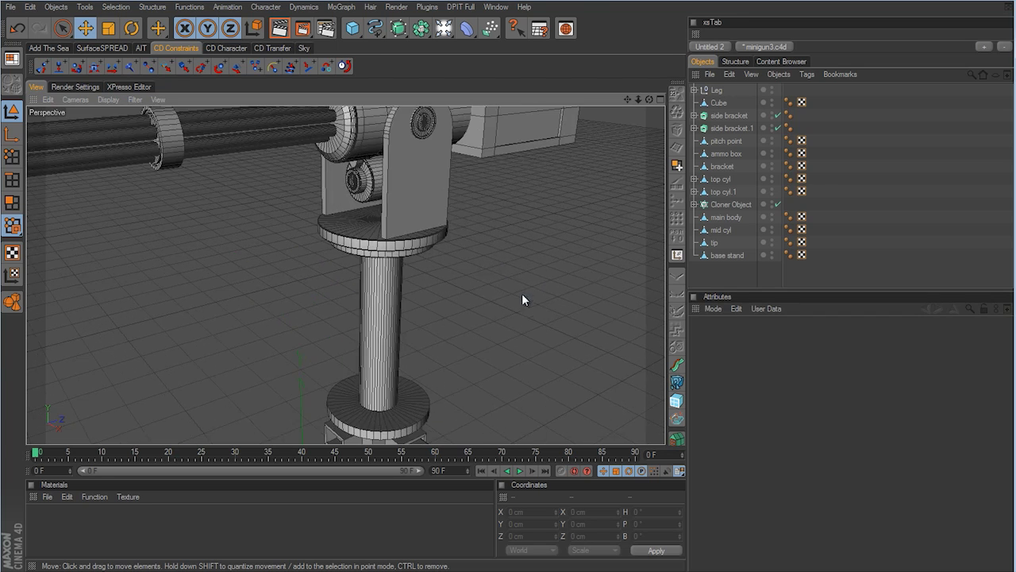
scroll(520, 291, up, 3)
click(435, 235)
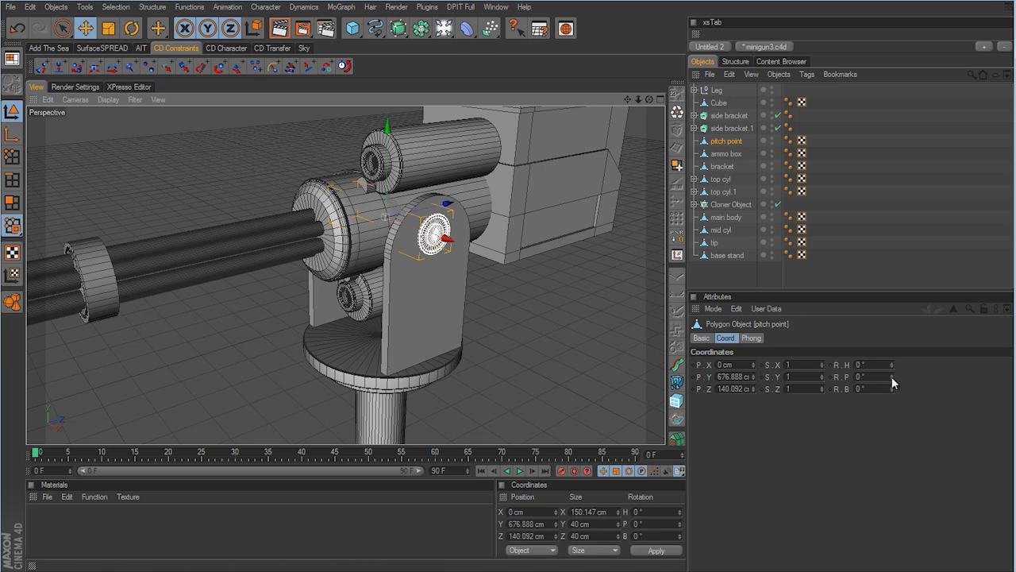
drag(892, 376, 891, 379)
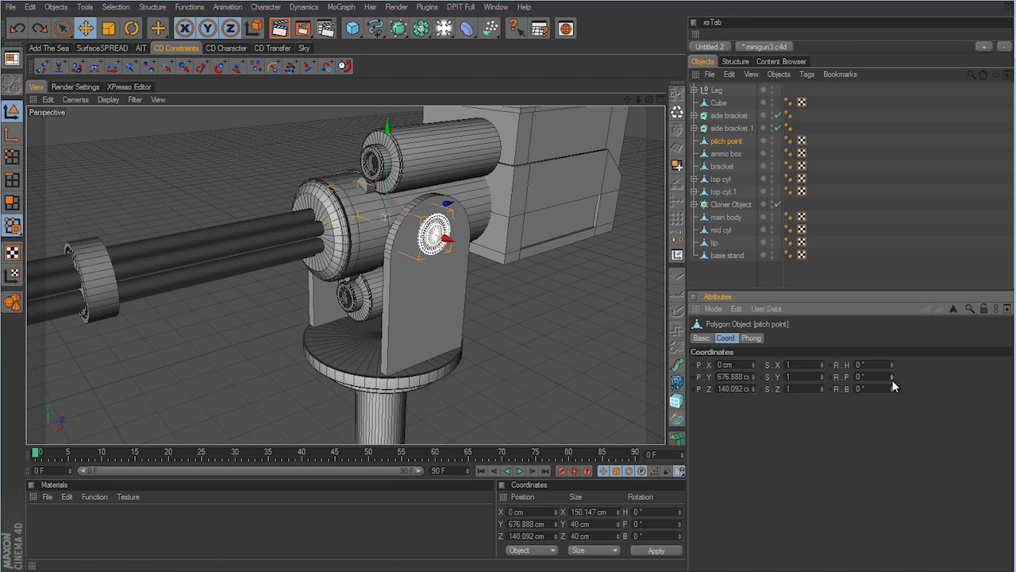
Select the base stand beneath the gun and try adjusting its heading rotation
alt+right_drag(594, 318, 495, 297)
alt+drag(495, 296, 524, 295)
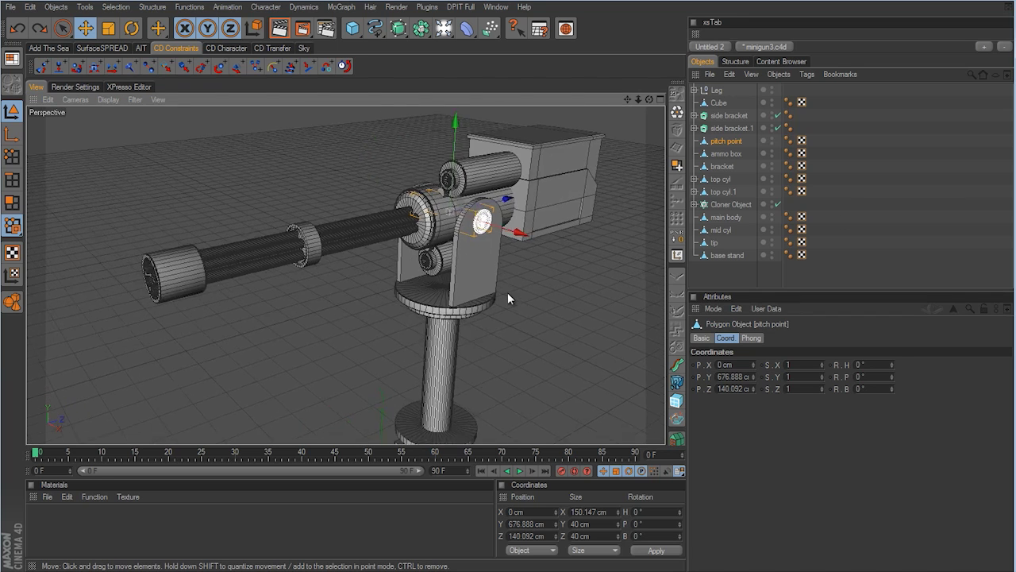
scroll(508, 297, up, 5)
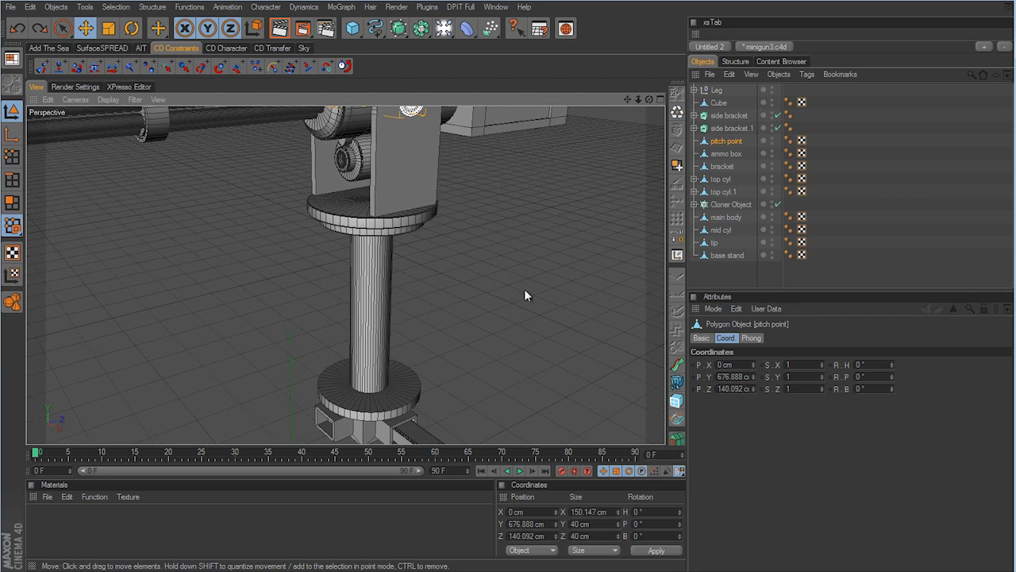
click(381, 232)
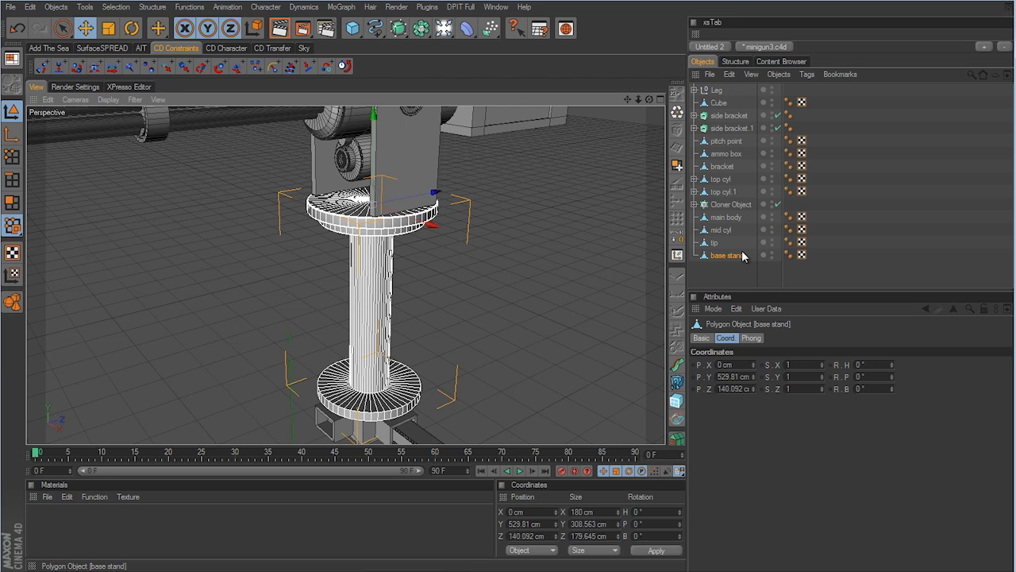
scroll(488, 302, down, 4)
alt+drag(488, 302, 510, 300)
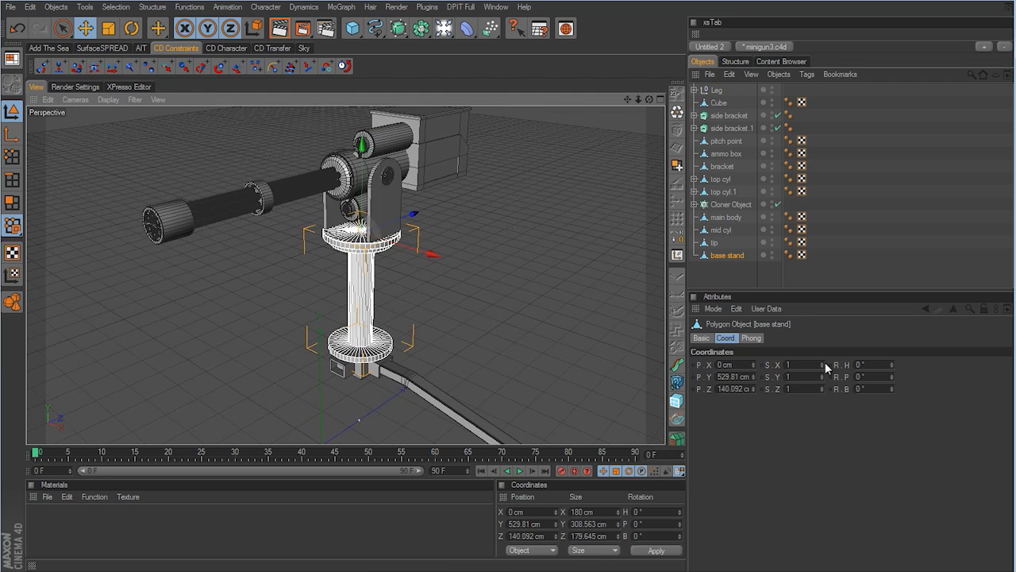
drag(892, 365, 892, 389)
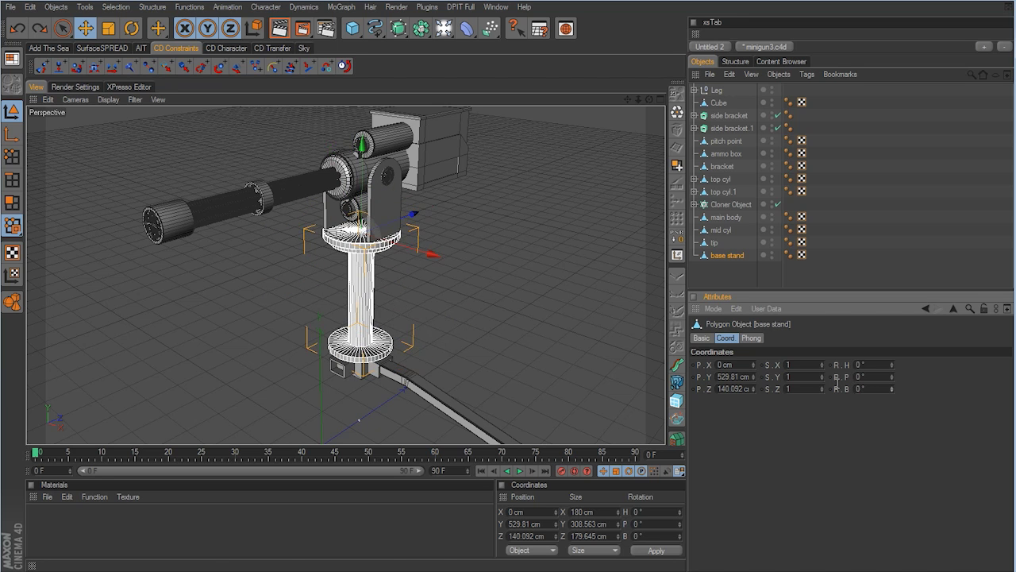
Parent the ammo box, bracket, top cyl, top cyl.1, Cloner Object, main body, mid cyl and tip to the pitch point
alt+drag(511, 277, 577, 260)
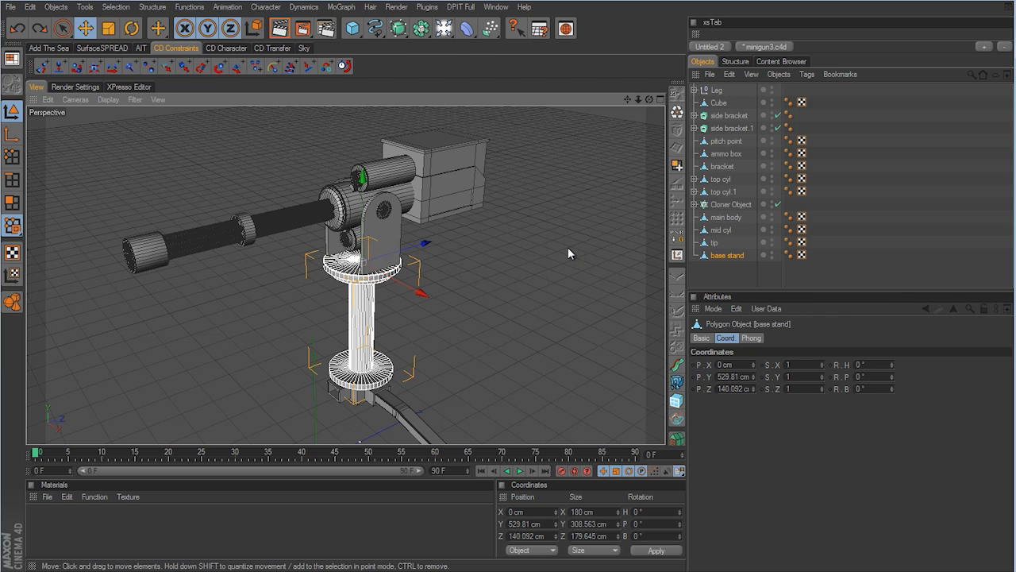
click(383, 213)
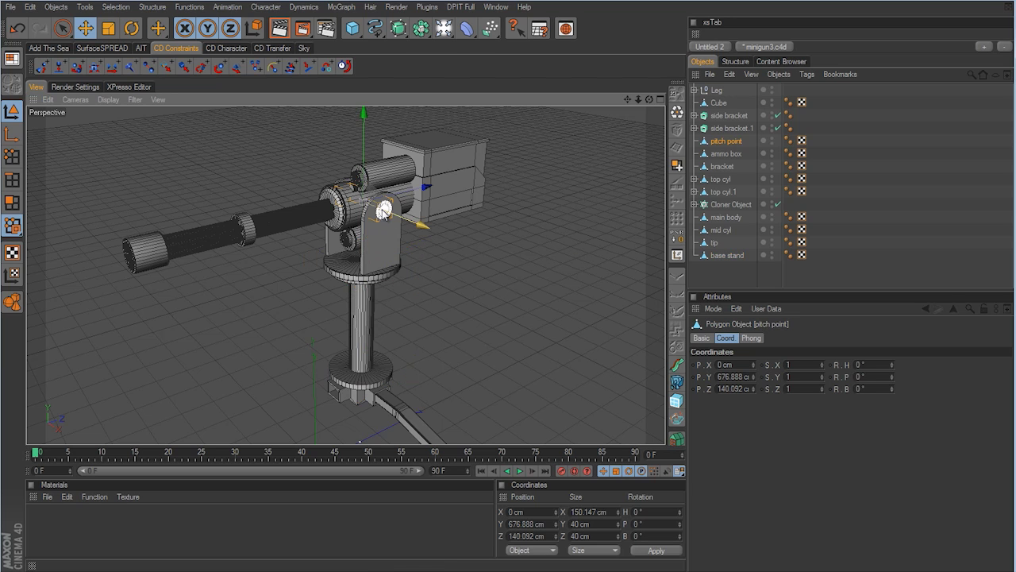
alt+drag(401, 224, 399, 277)
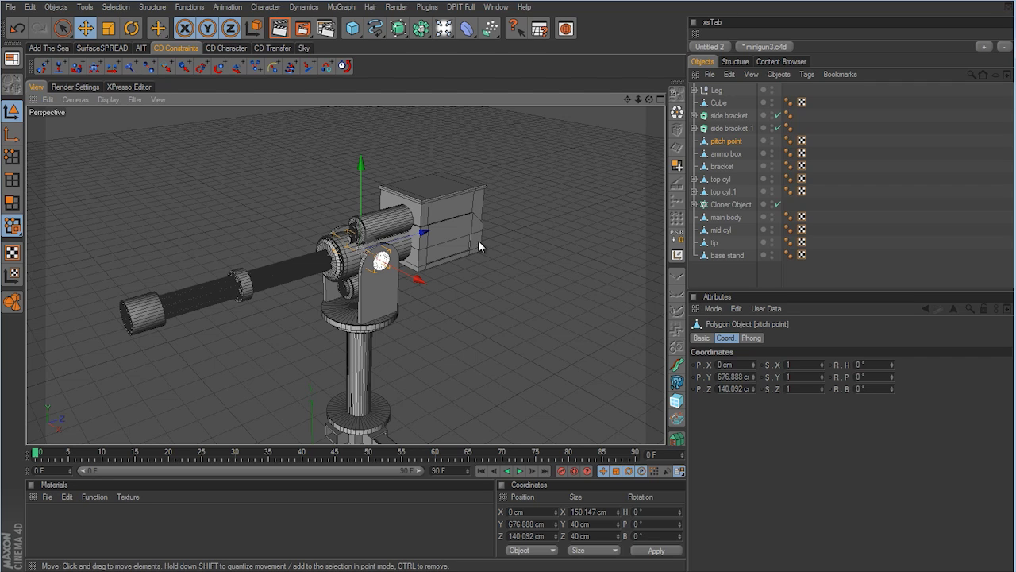
click(443, 235)
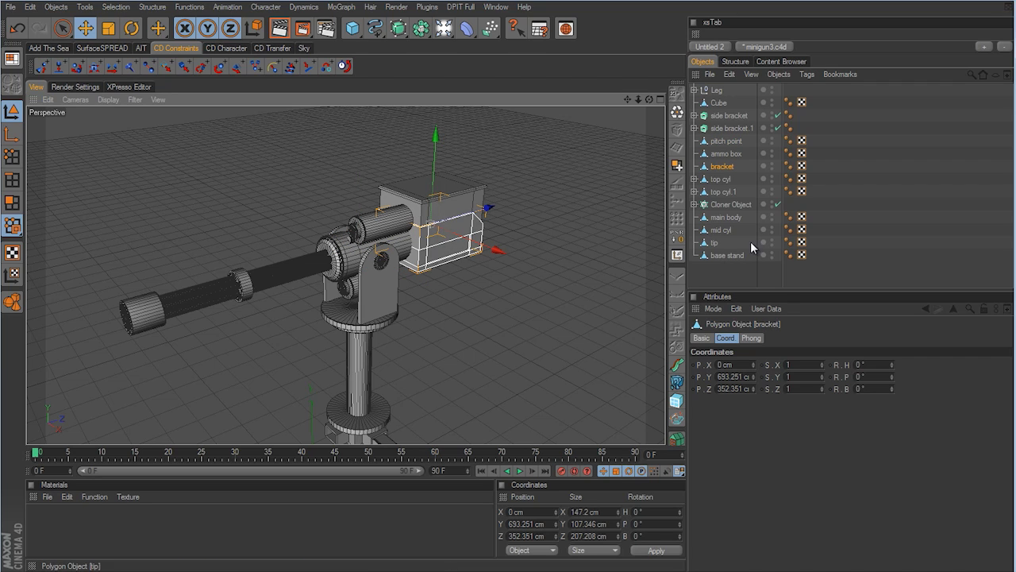
click(725, 154)
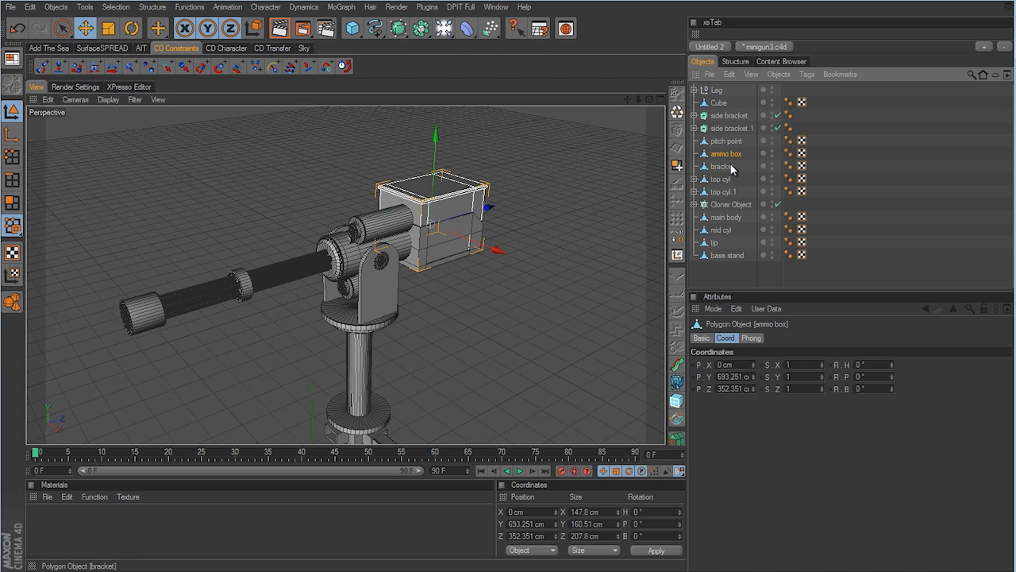
ctrl+click(730, 165)
ctrl+click(723, 178)
ctrl+click(723, 192)
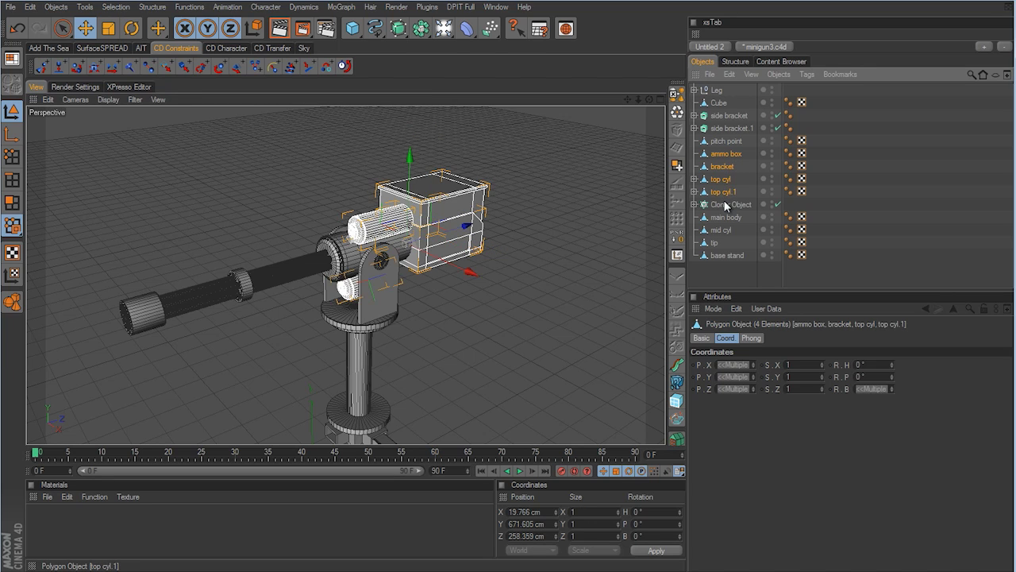
ctrl+click(725, 204)
ctrl+click(724, 218)
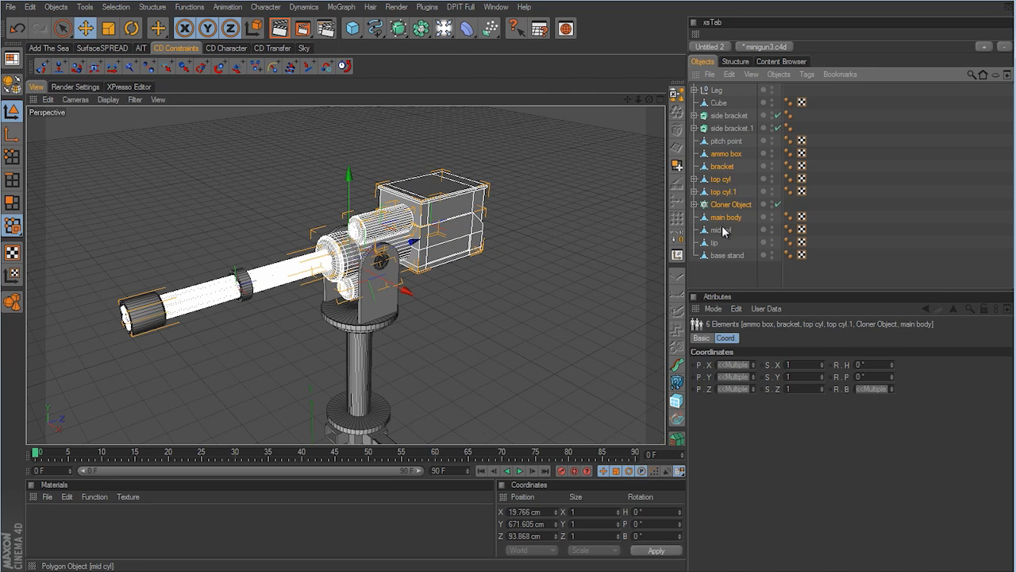
ctrl+click(722, 229)
ctrl+click(717, 242)
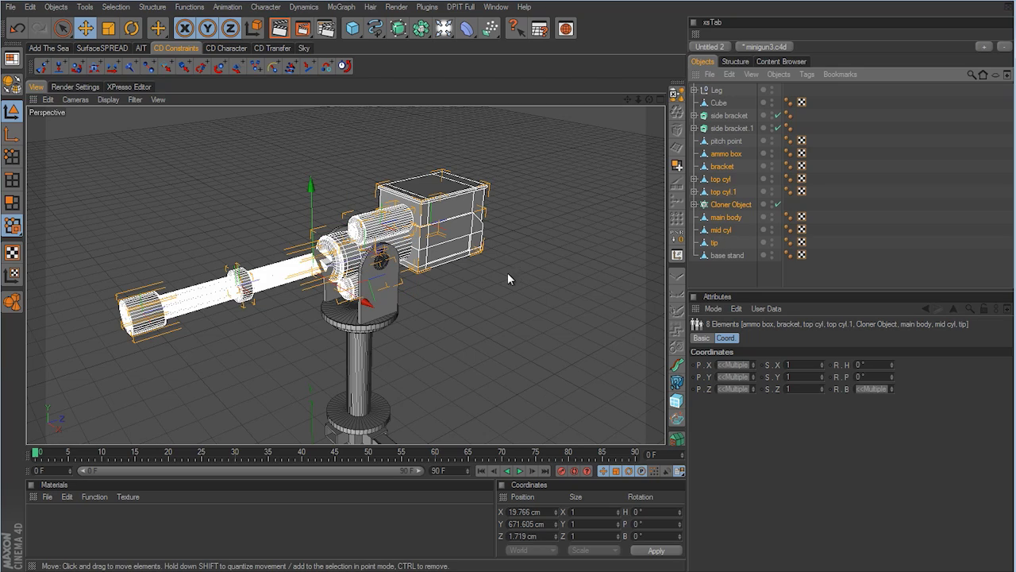
mouse_move(508, 279)
alt+mouse_down()
mouse_move(517, 296)
mouse_move(497, 281)
mouse_move(501, 300)
mouse_move(513, 297)
mouse_move(503, 277)
alt+mouse_up()
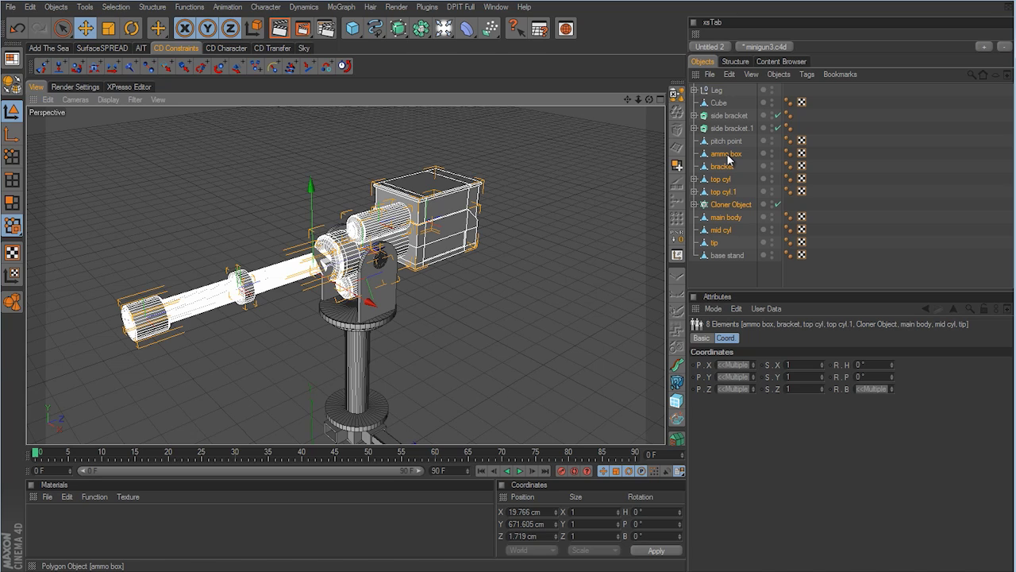
drag(728, 159, 728, 141)
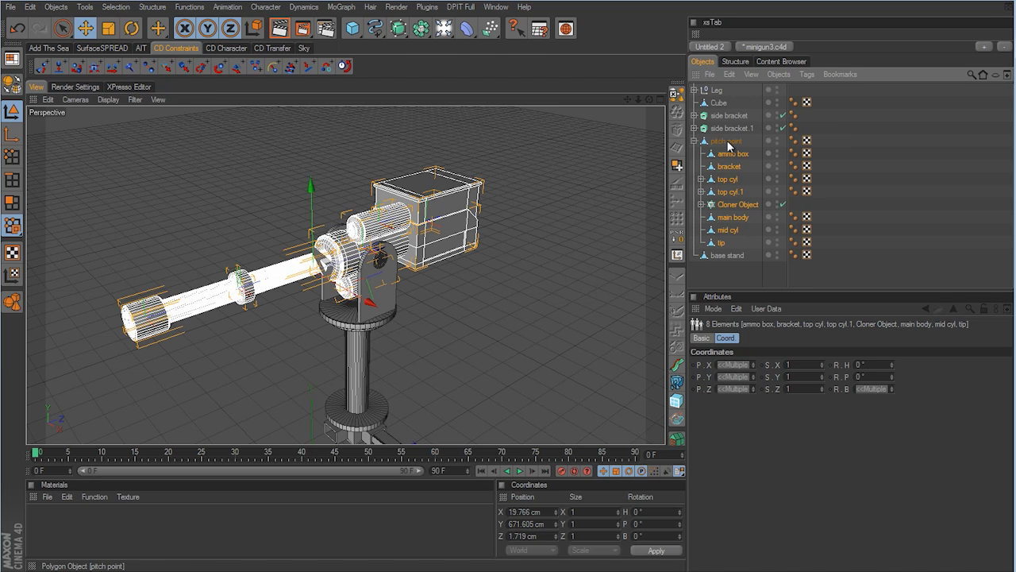
Select the pitch point and try its pitch rotation to test that the whole gun tilts with it
click(726, 141)
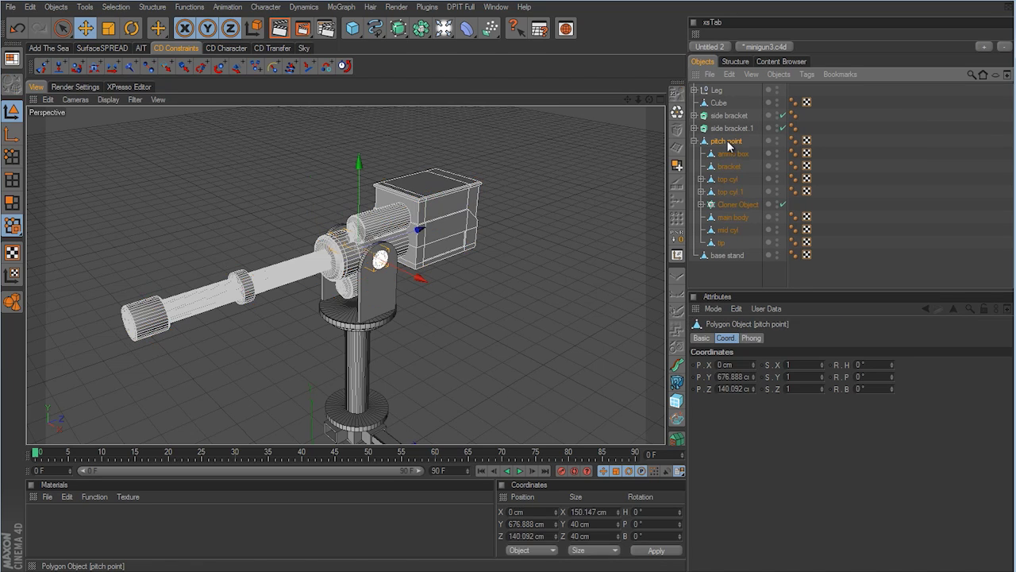
drag(892, 376, 891, 375)
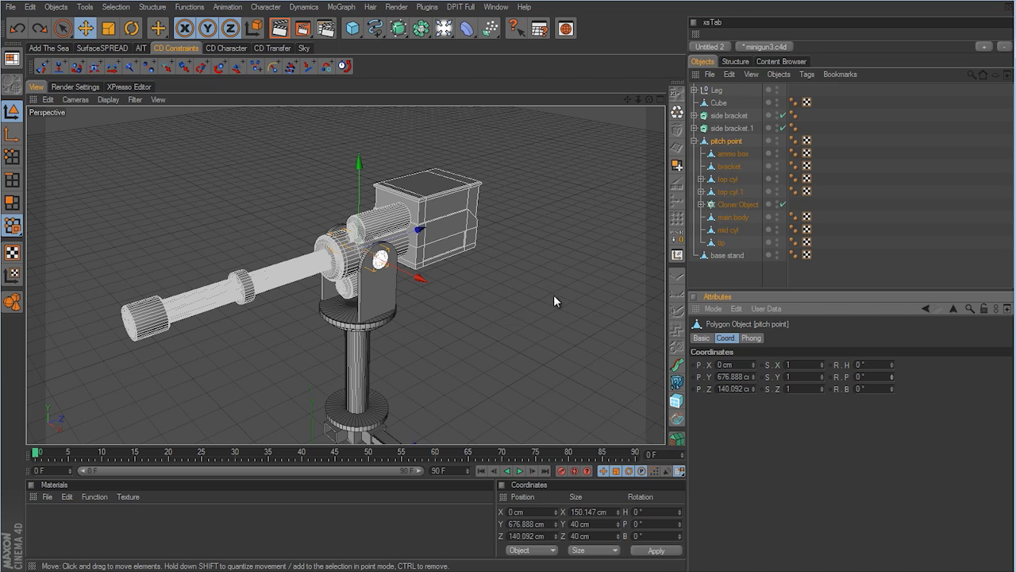
alt+drag(554, 300, 368, 321)
Collapse the pitch point hierarchy and parent it together with both side brackets to the base stand
click(362, 312)
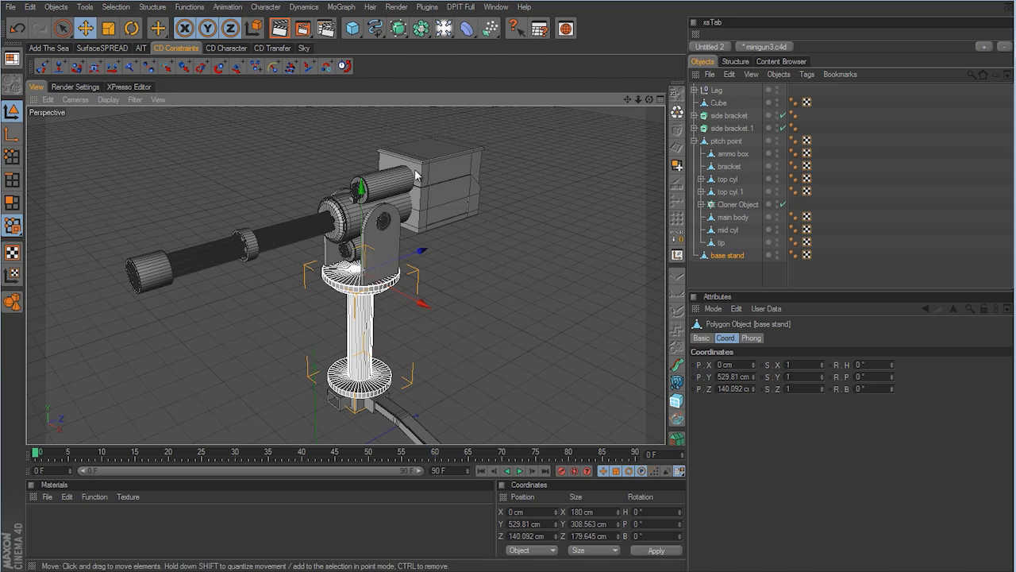
click(695, 141)
click(719, 142)
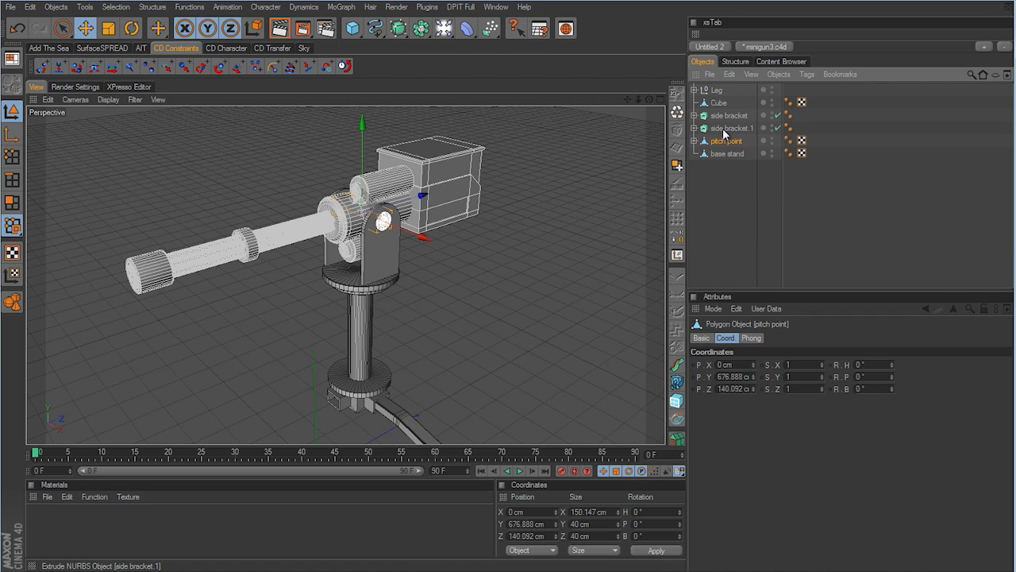
shift+click(727, 117)
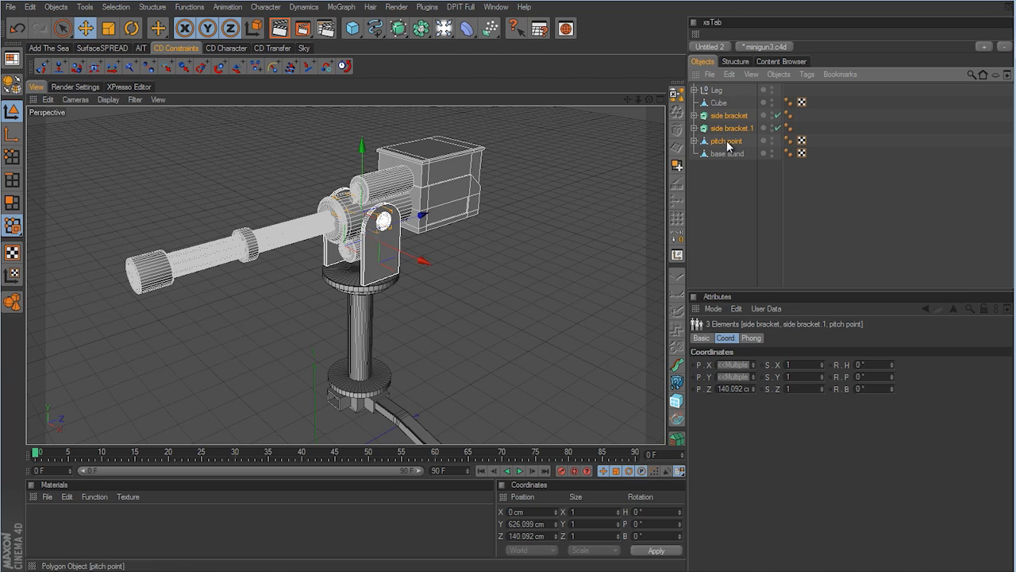
drag(727, 142, 733, 158)
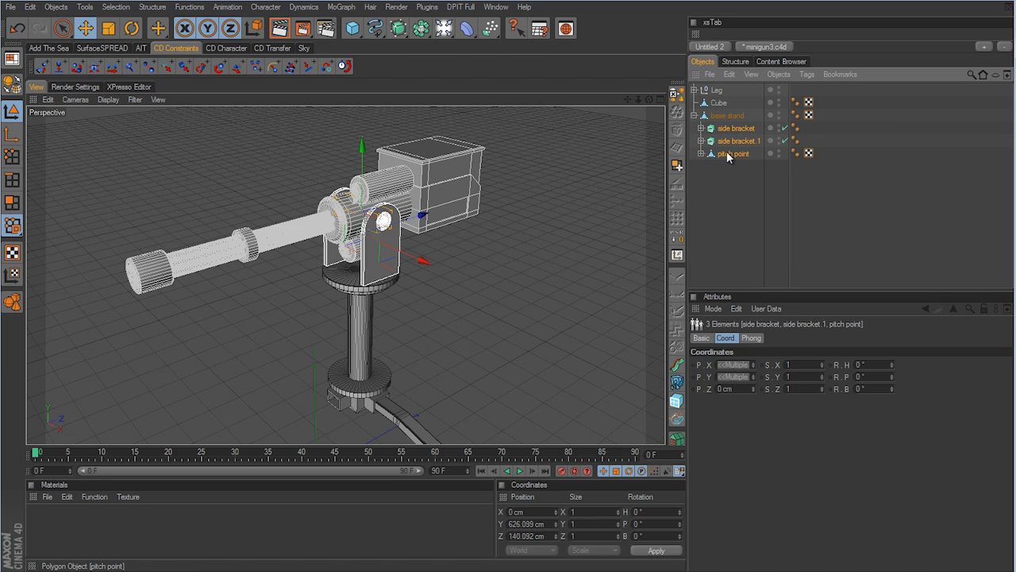
Move the pitch point above the two side brackets in the base stand's hierarchy and clear the selection
click(732, 167)
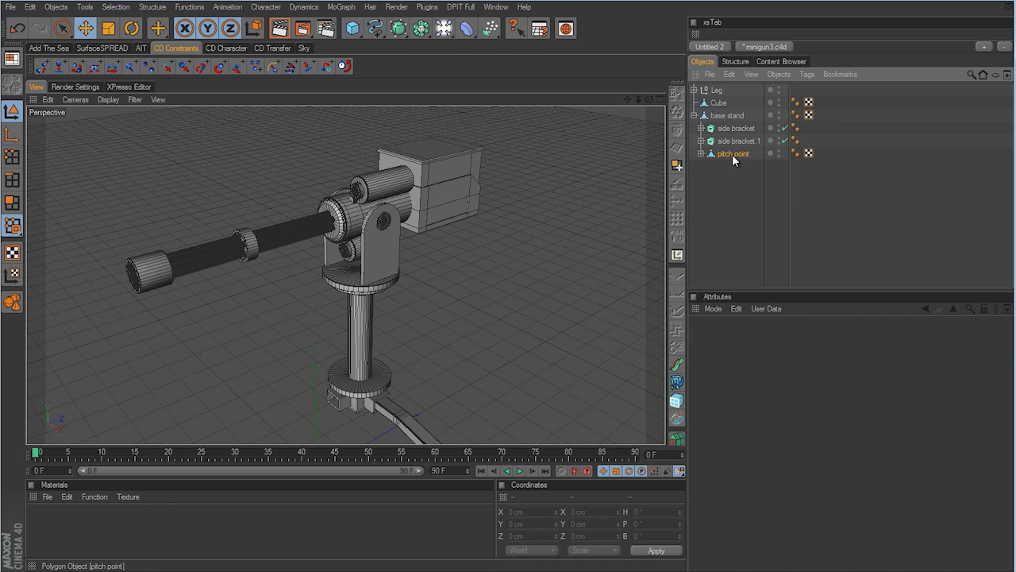
click(732, 154)
drag(732, 154, 731, 129)
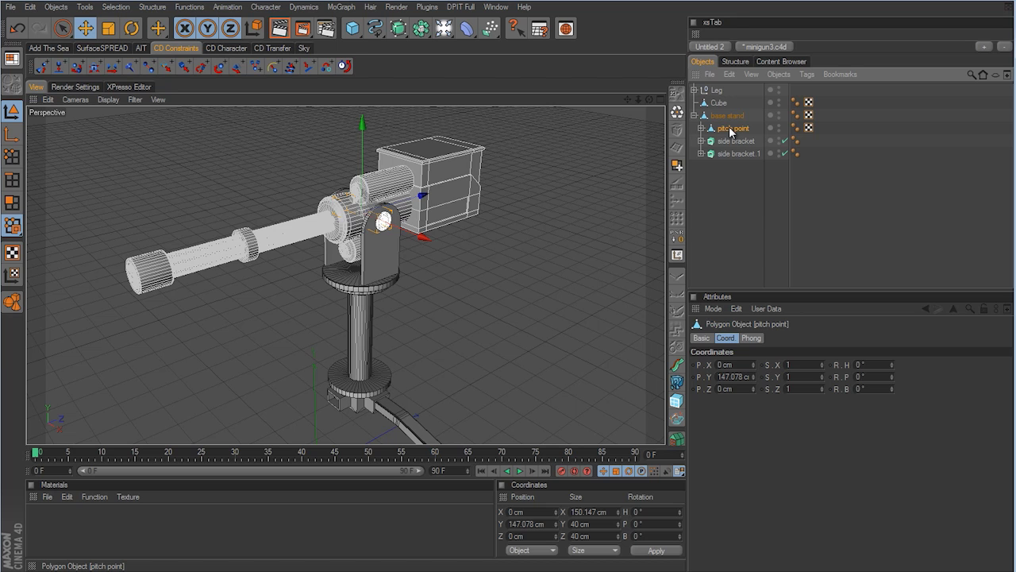
click(860, 218)
Select the base stand and try its heading rotation to test that the gun assembly turns with it
alt+drag(537, 245, 594, 205)
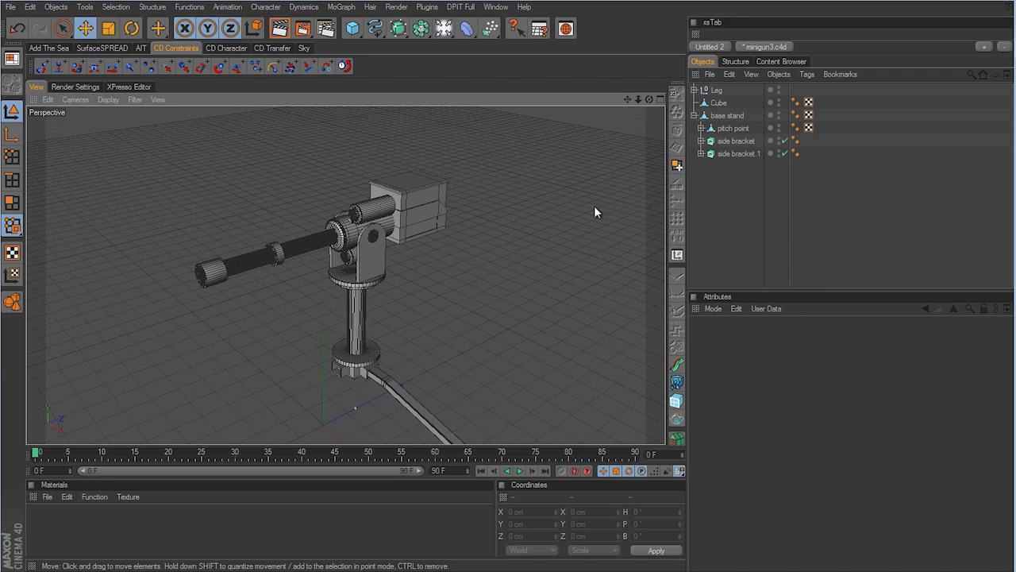
click(740, 118)
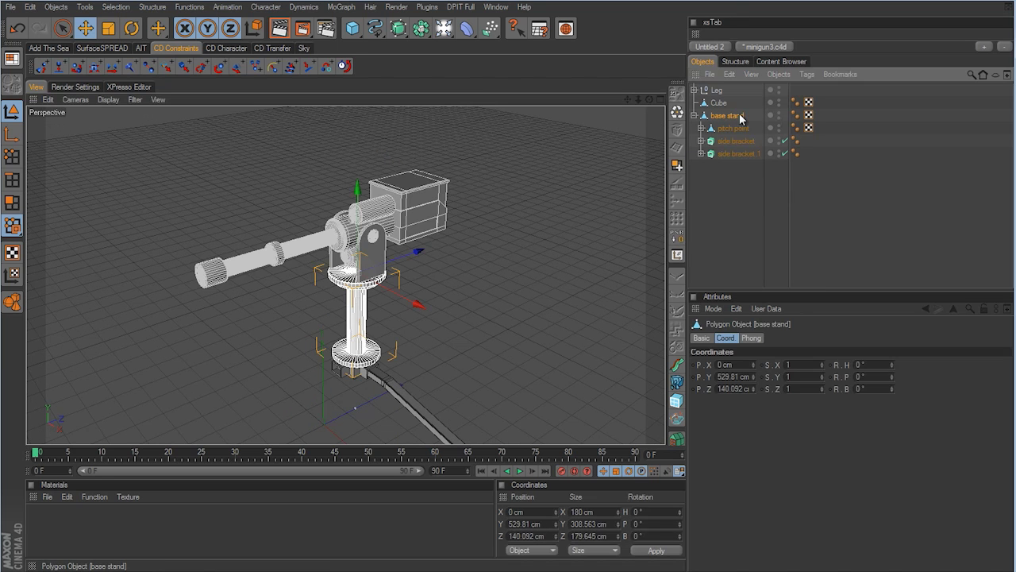
click(894, 368)
mouse_move(893, 367)
mouse_down()
mouse_move(895, 357)
mouse_move(892, 367)
mouse_up()
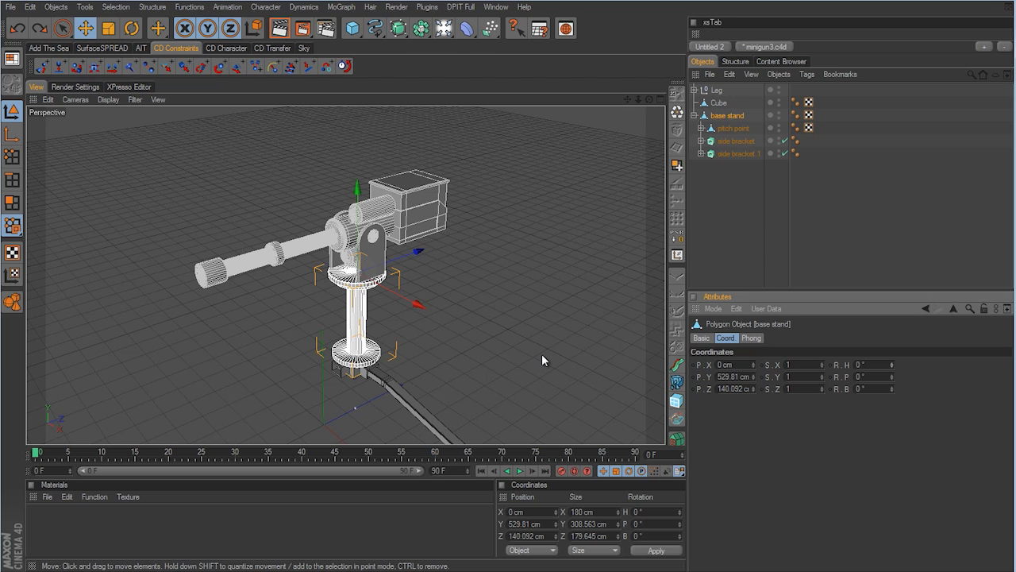
Add a null object and, in the Right view, move it in front of the gun barrel to about Y 678, Z -1940 cm
click(543, 355)
scroll(558, 331, down, 5)
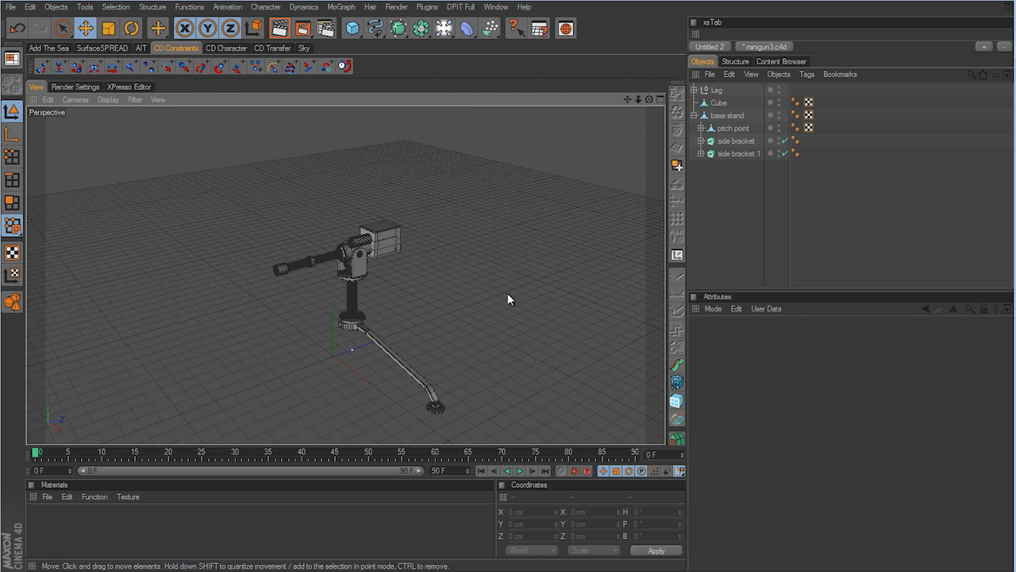
click(54, 8)
click(73, 25)
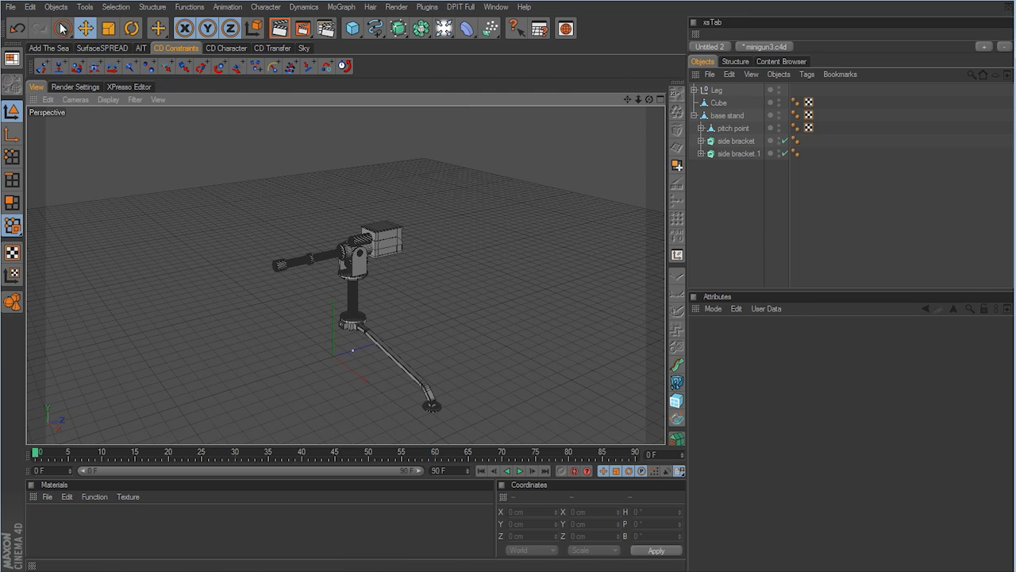
middle_click(461, 351)
middle_click(283, 349)
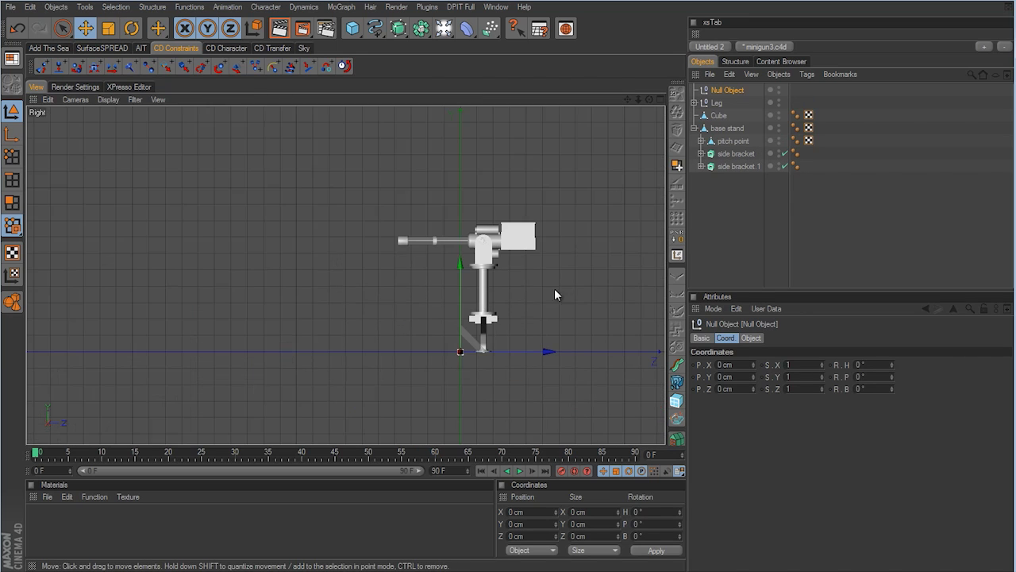
drag(490, 337, 507, 293)
middle_click(589, 325)
middle_click(288, 203)
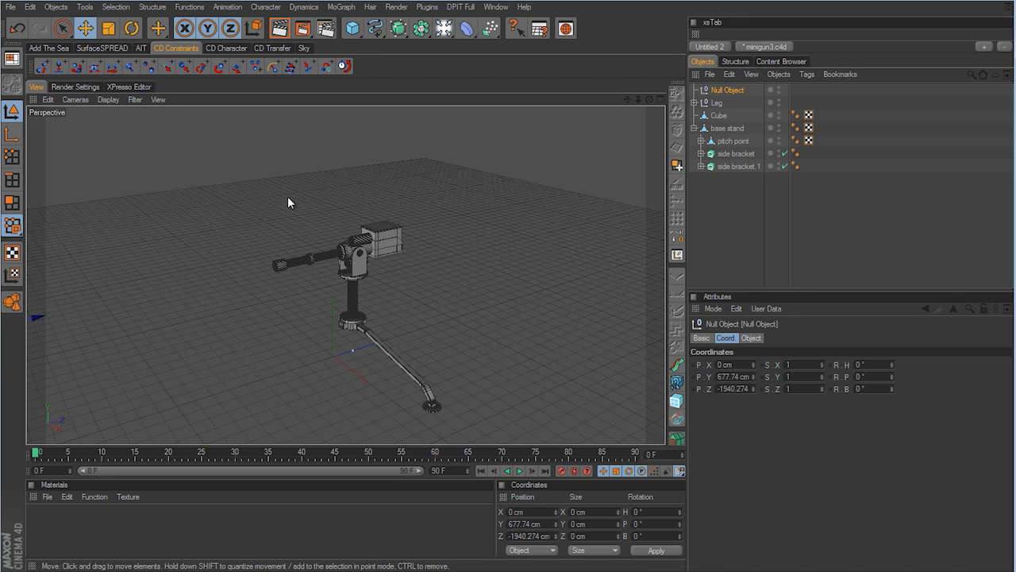
Rename the null object in front of the gun barrel as Main target
alt+middle_drag(289, 202, 466, 335)
click(419, 241)
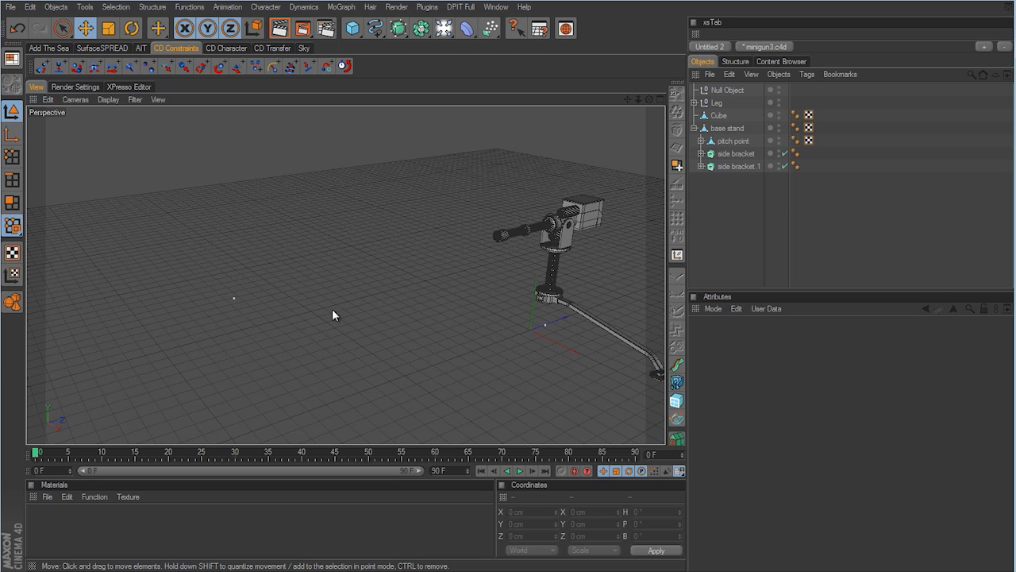
click(735, 91)
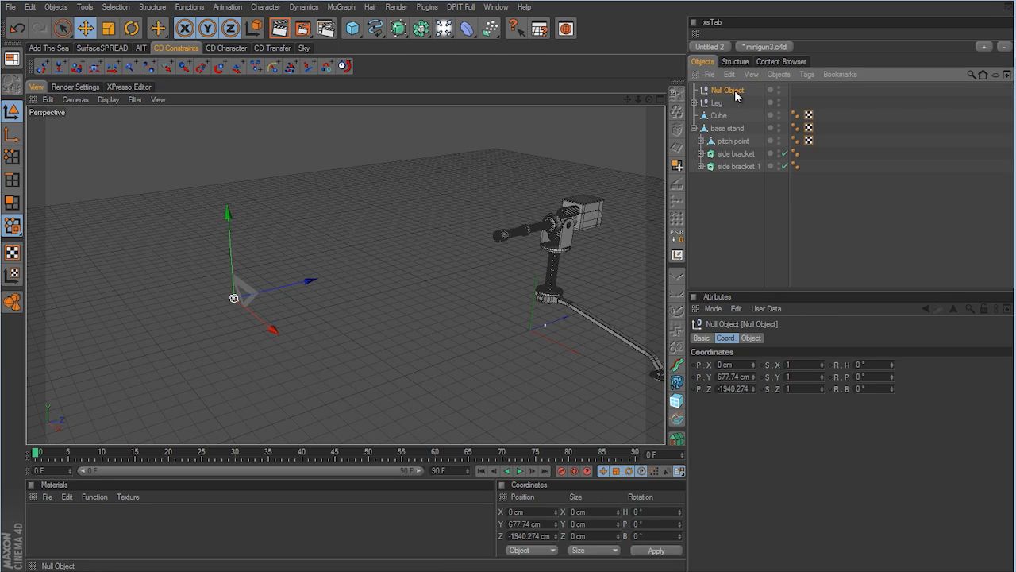
click(744, 220)
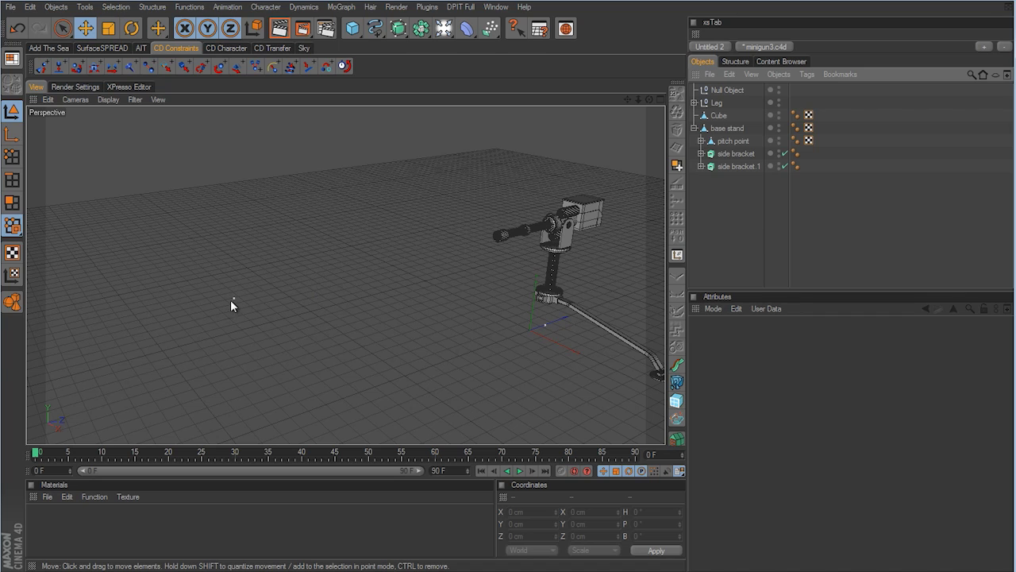
click(232, 300)
click(330, 258)
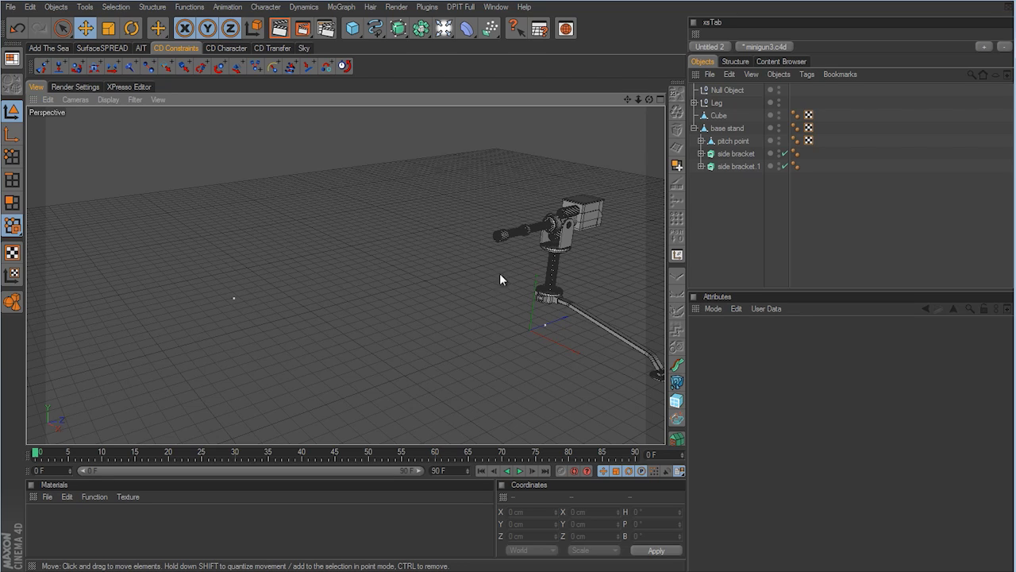
double_click(730, 89)
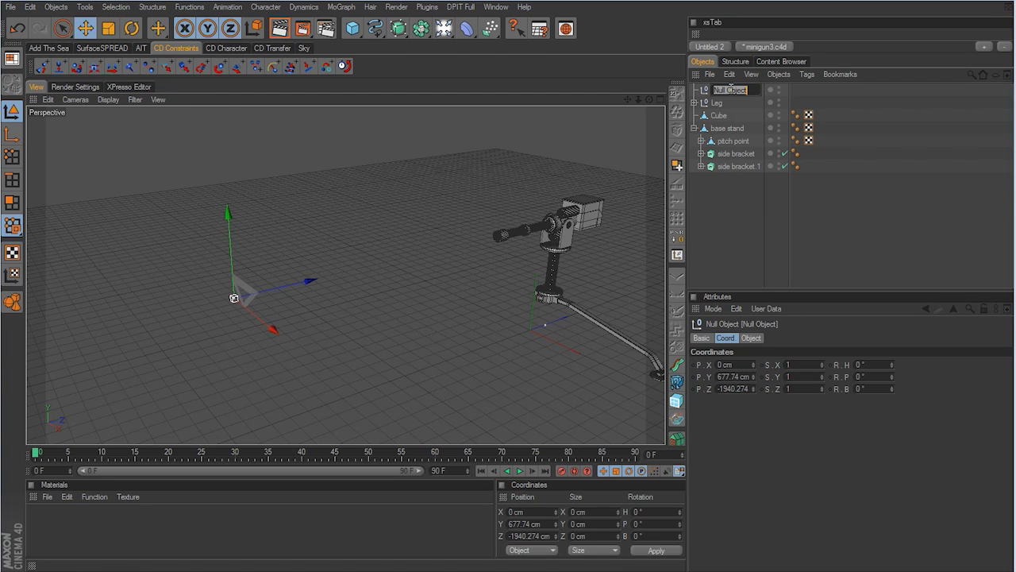
text(Main Target)
key(Return)
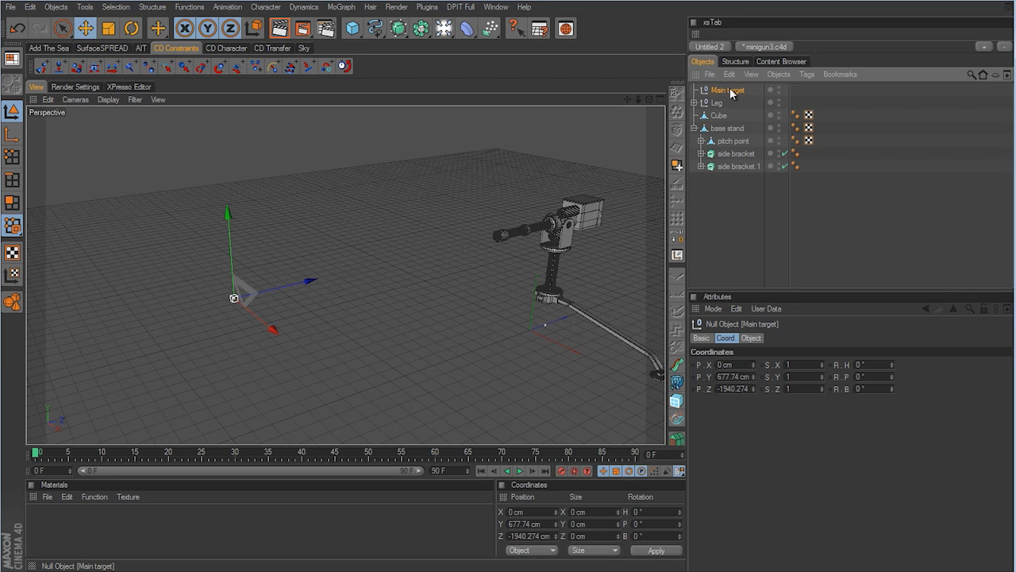
Set the Main target null's display shape to Cube with XZ orientation and a 75 cm radius
click(752, 337)
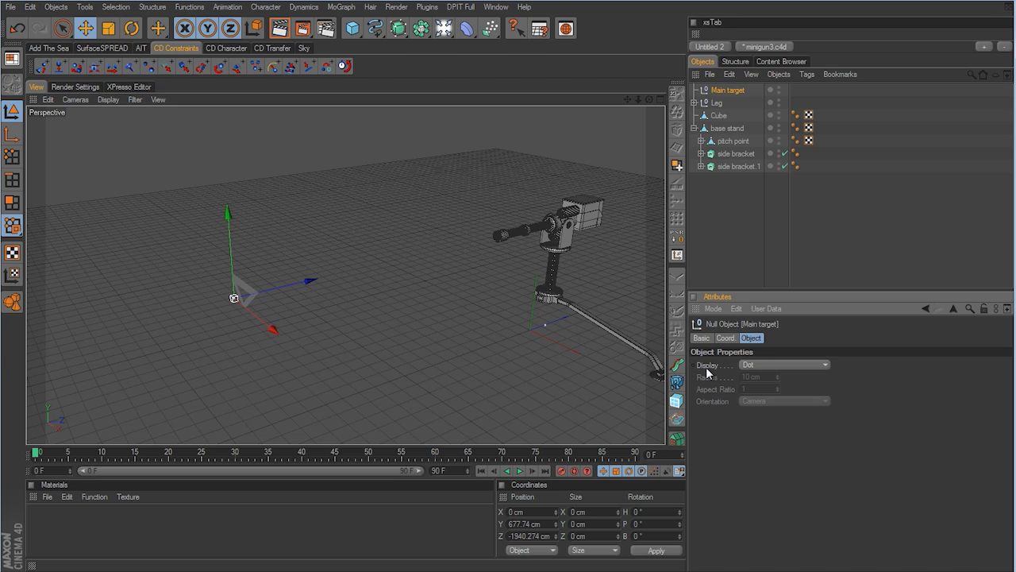
click(755, 366)
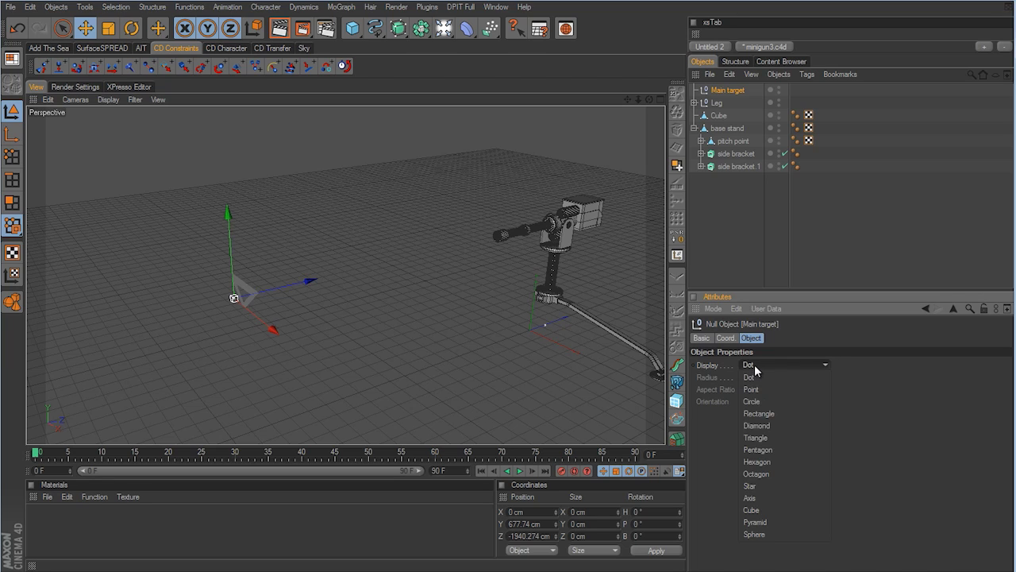
click(751, 510)
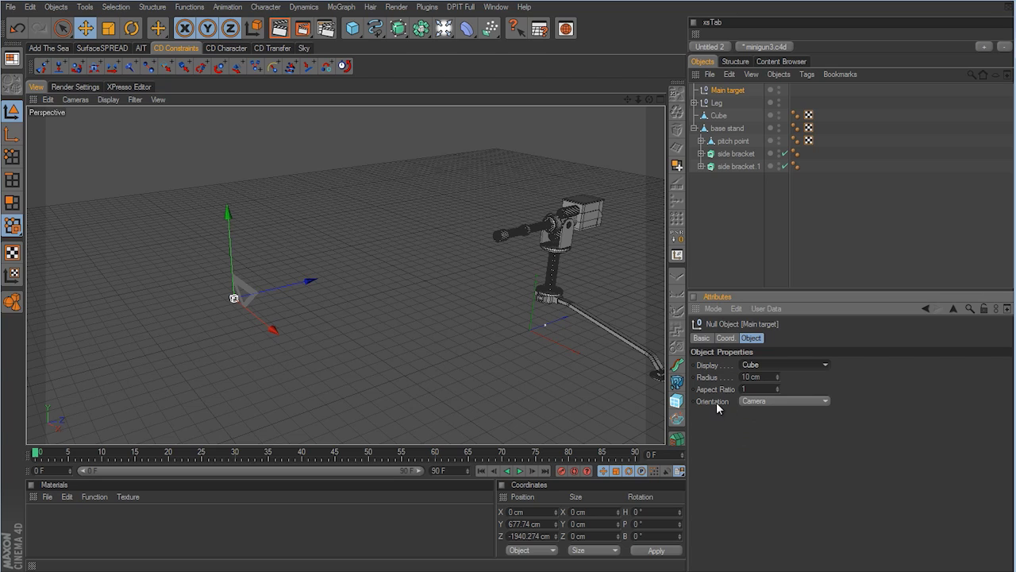
click(749, 401)
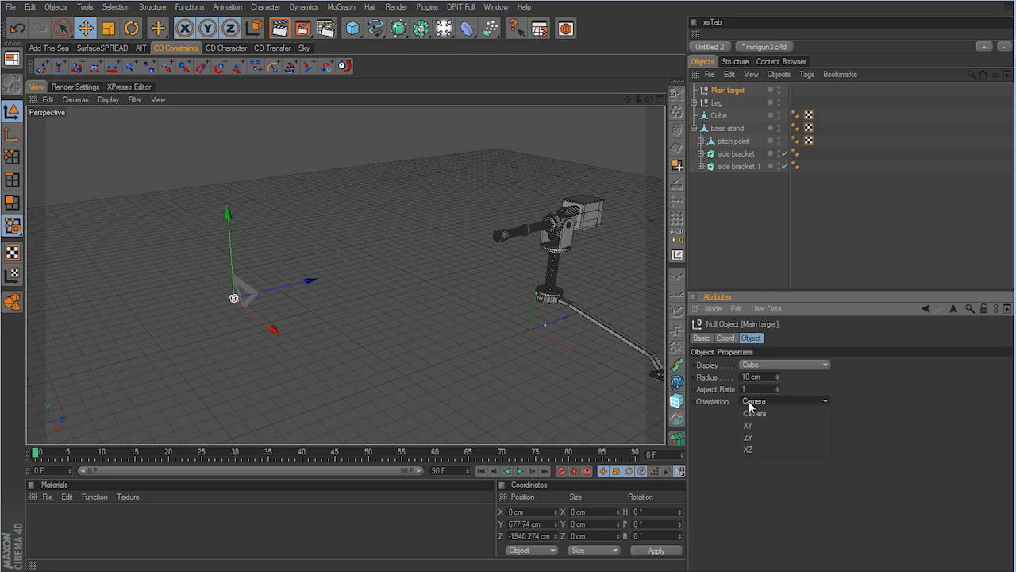
click(750, 450)
drag(778, 379, 778, 384)
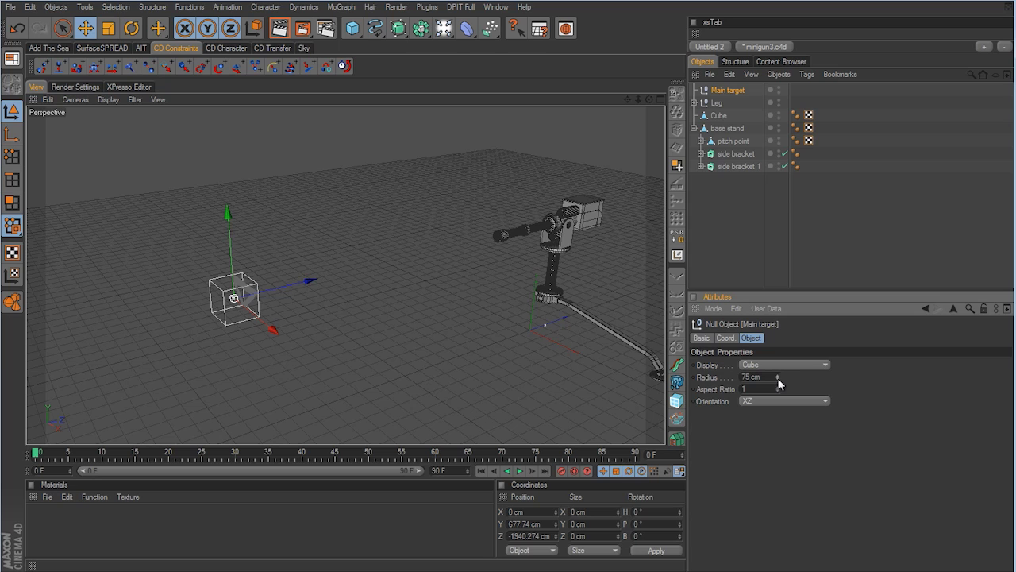
Test selecting and deselecting the Main target null through its cube outline in the viewport
click(412, 345)
click(256, 280)
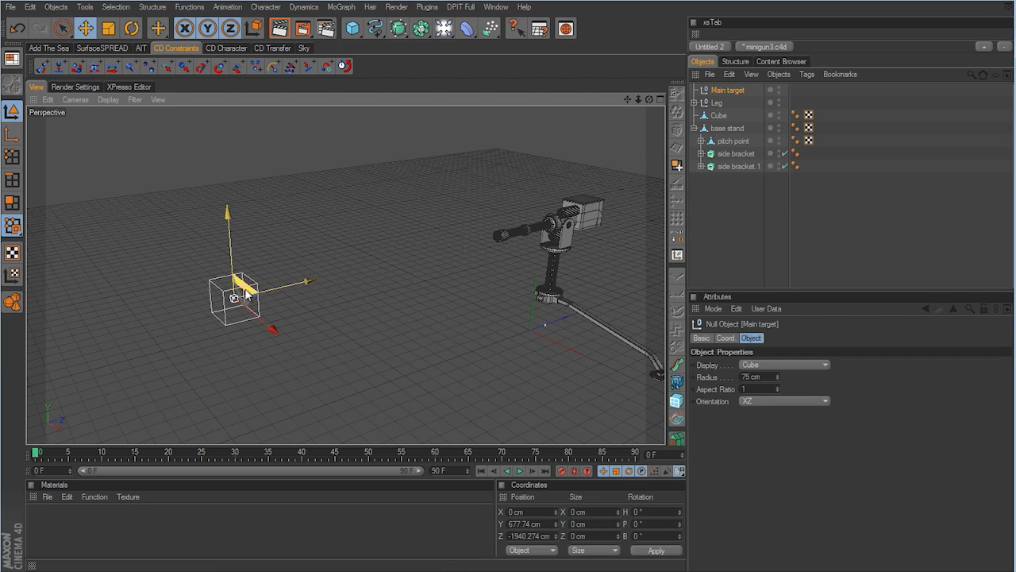
click(158, 303)
click(218, 286)
click(309, 248)
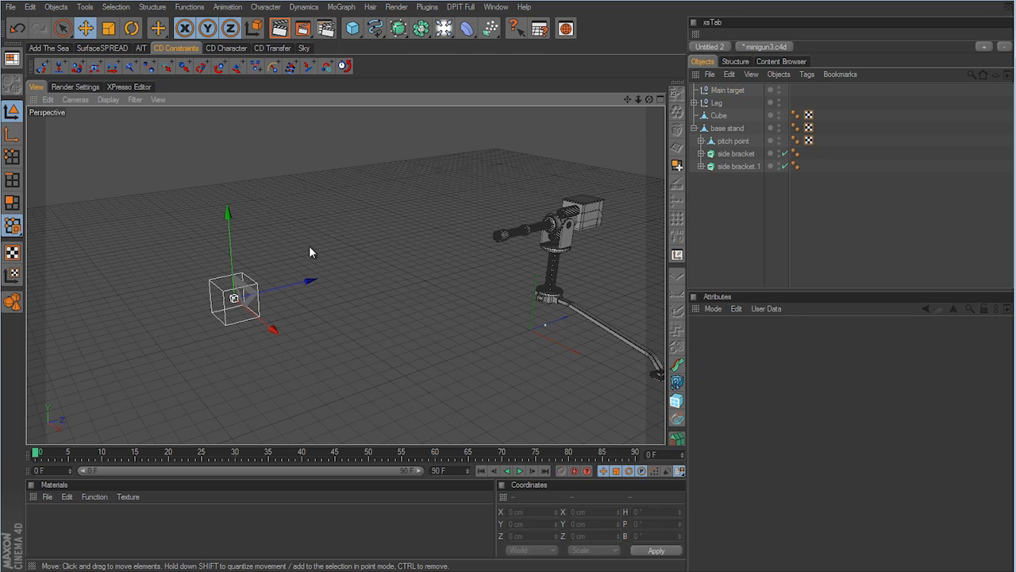
Set the Main target null to always use its own display color, a blue of RGB 0, 123, 255, and clear the selection
click(727, 89)
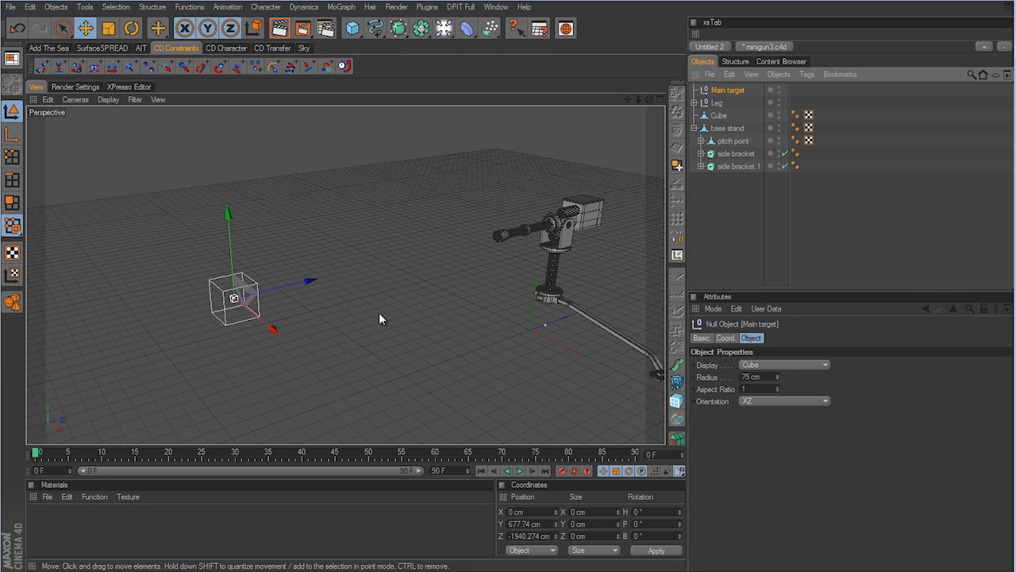
click(703, 338)
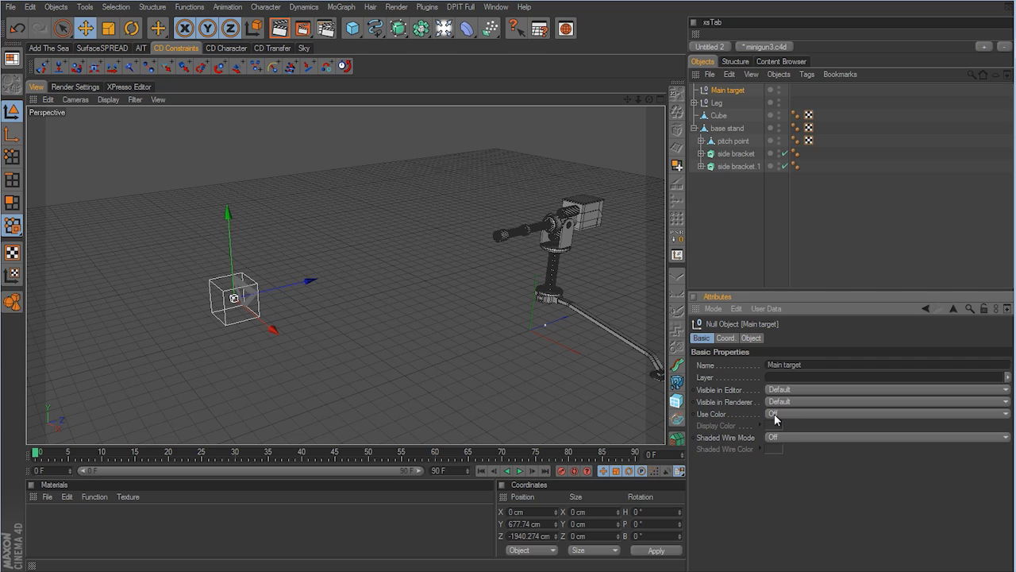
click(774, 414)
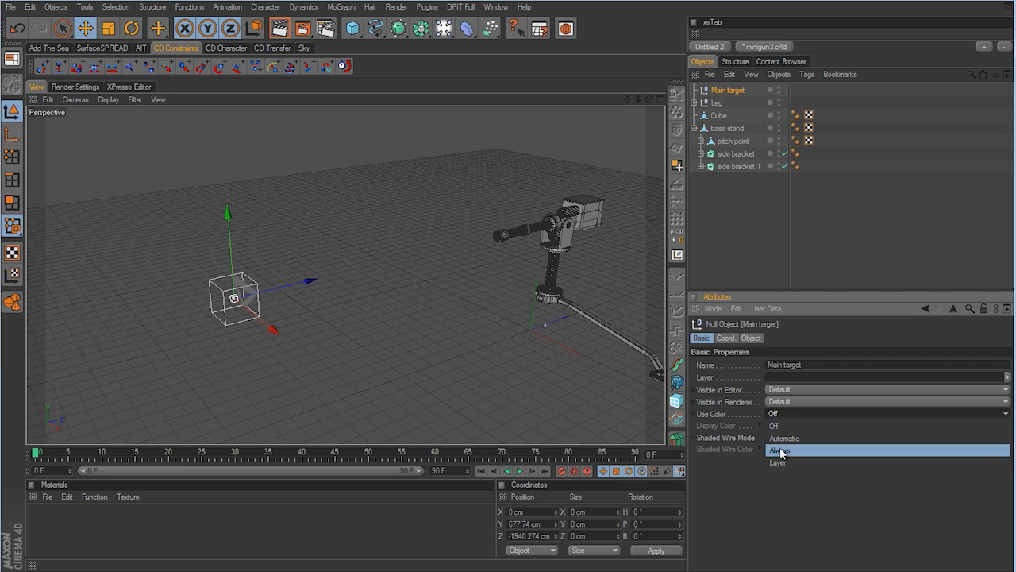
click(781, 451)
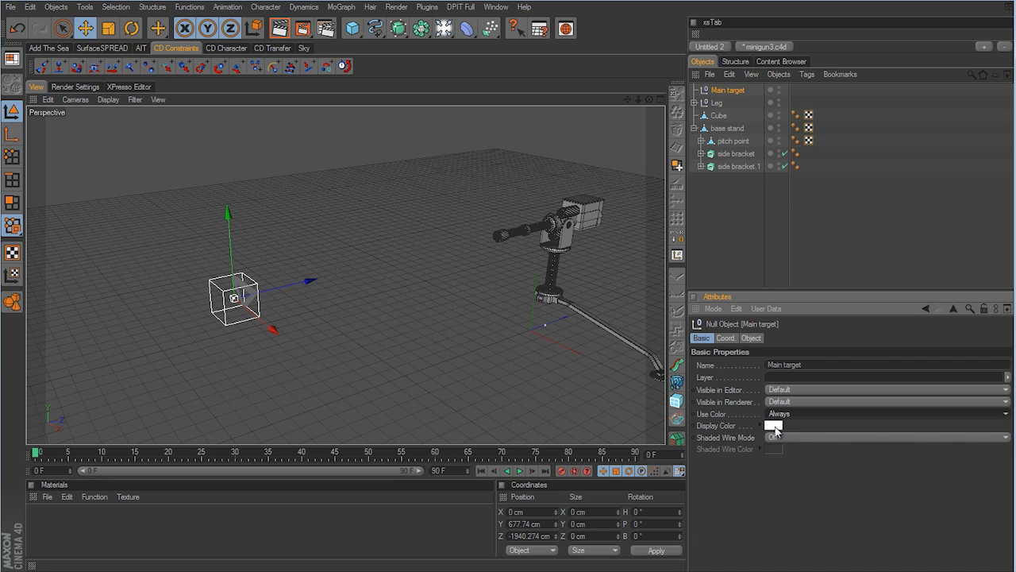
click(774, 426)
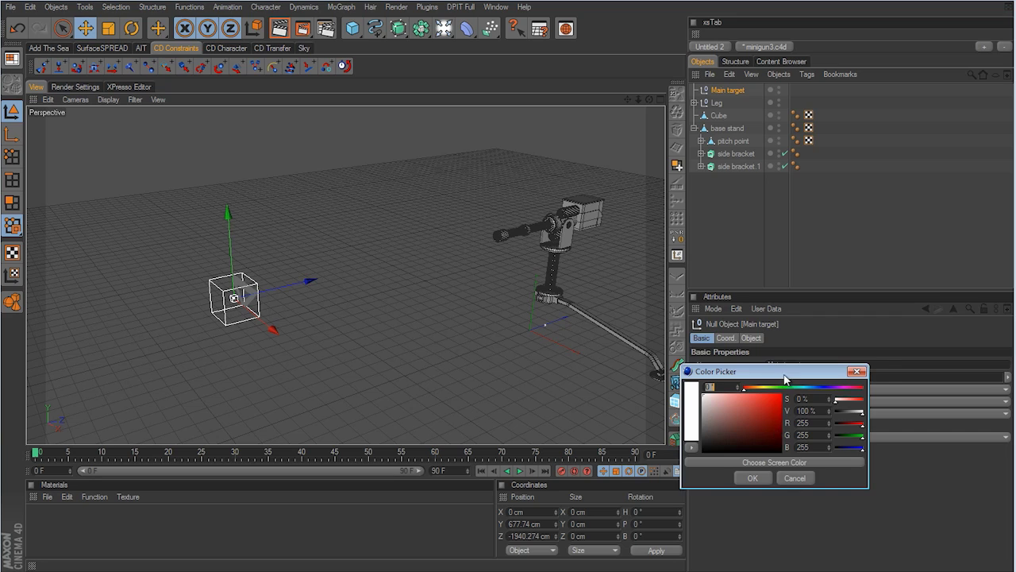
drag(785, 376, 808, 351)
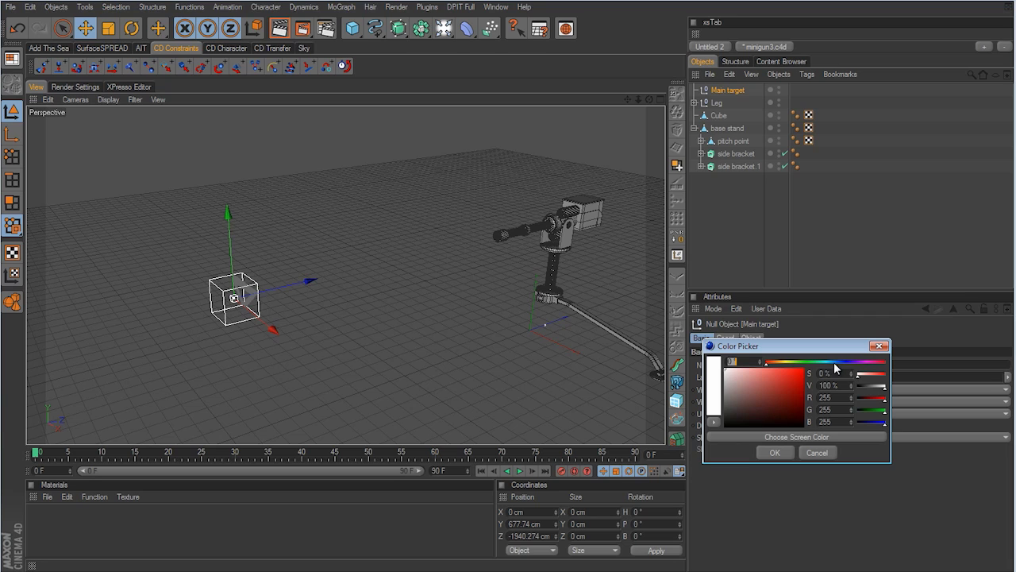
click(834, 363)
click(836, 363)
click(801, 371)
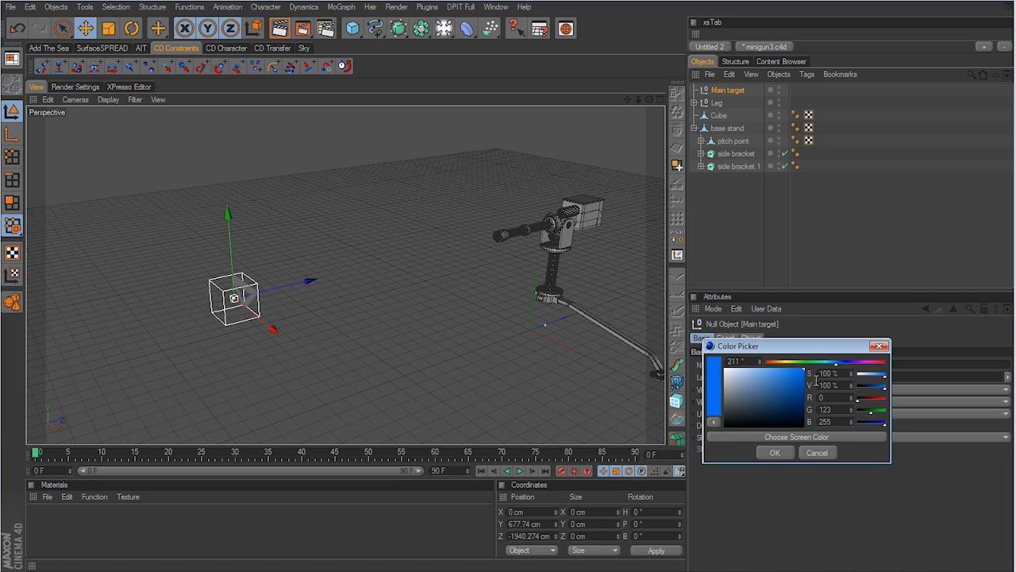
click(774, 453)
click(827, 246)
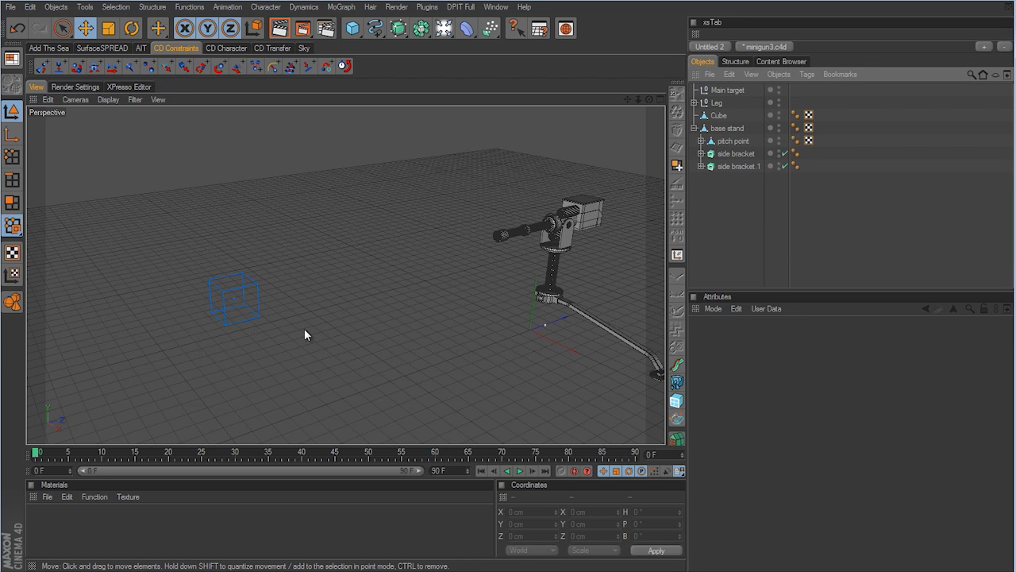
Select the base stand, check the cylinder and target example in the Untitled 2 document, and return to minigun3.c4d
alt+drag(372, 313, 509, 294)
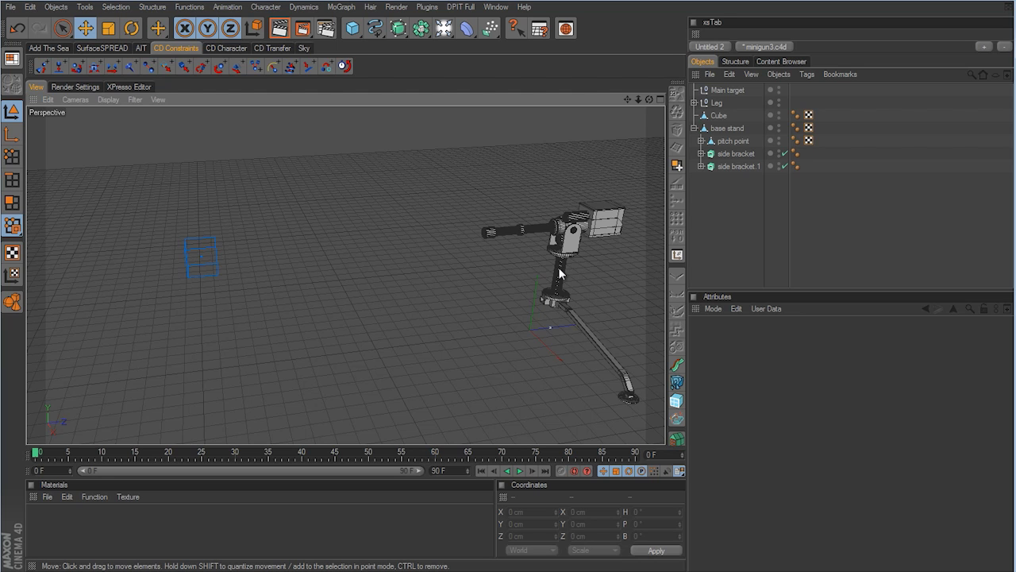
alt+drag(580, 279, 505, 293)
alt+right_drag(505, 293, 554, 273)
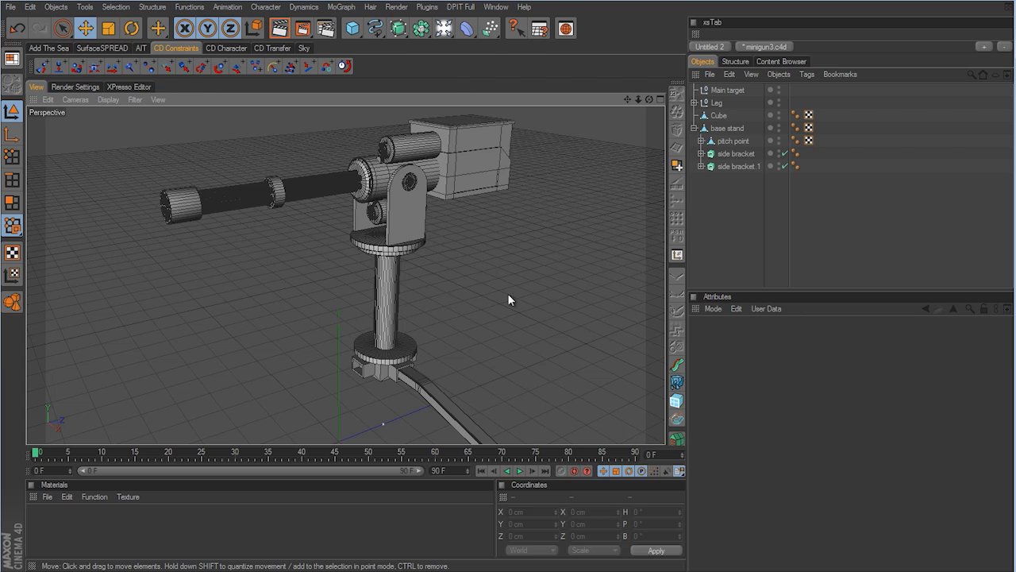
click(389, 270)
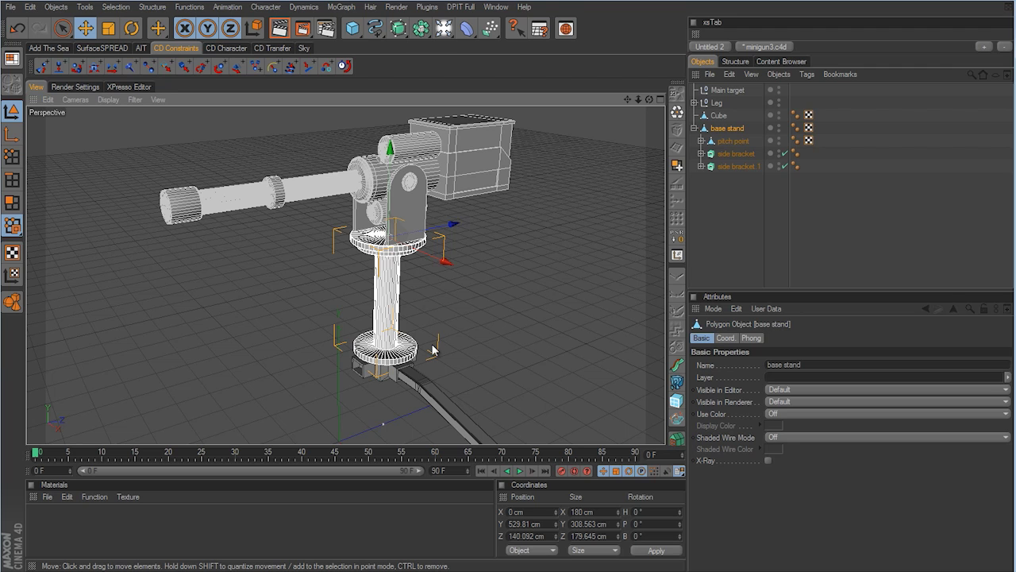
click(701, 48)
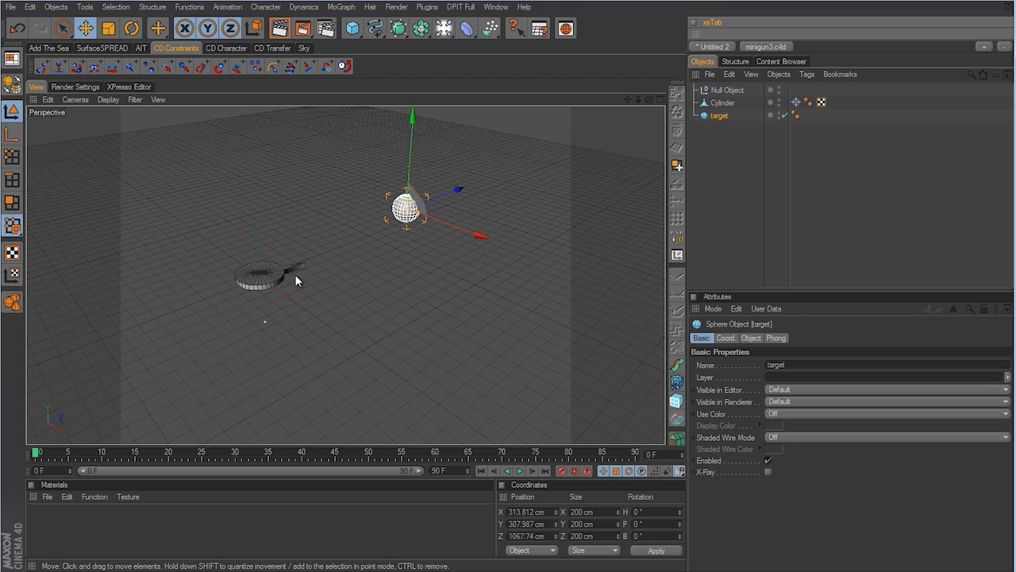
click(775, 47)
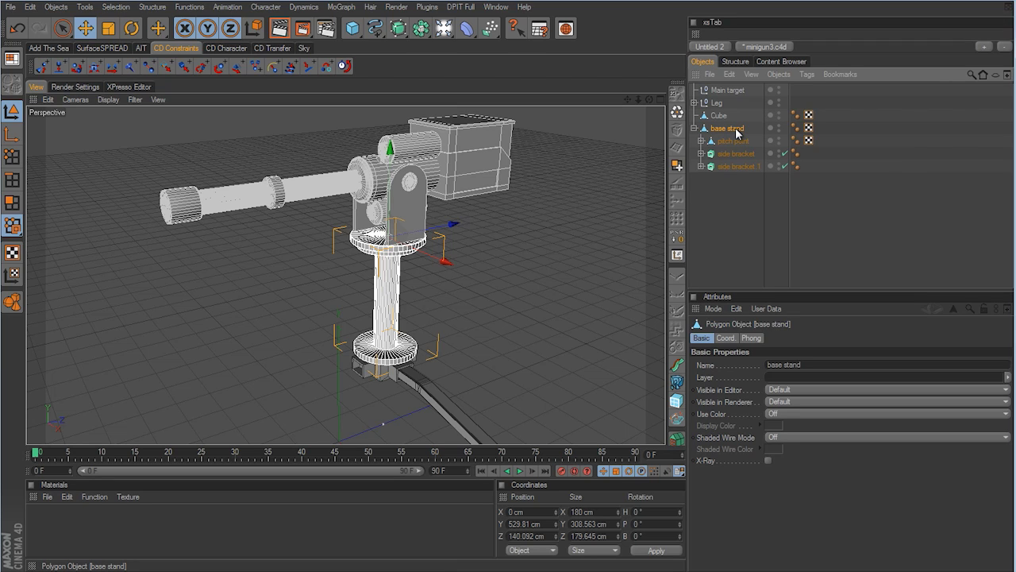
Rotate only the base stand's object axis to a pitch of -90°, leaving its geometry in place
click(13, 135)
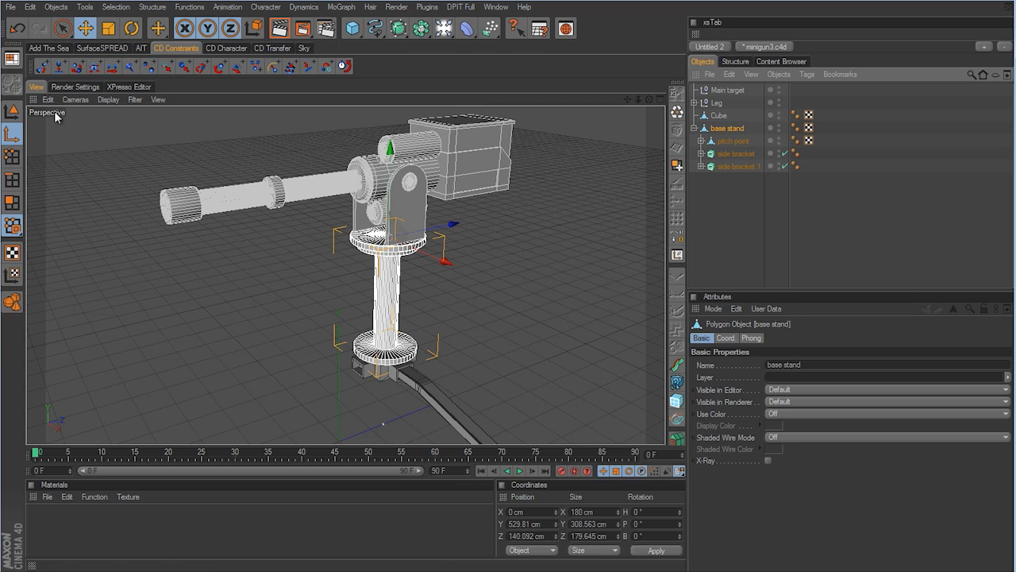
click(10, 135)
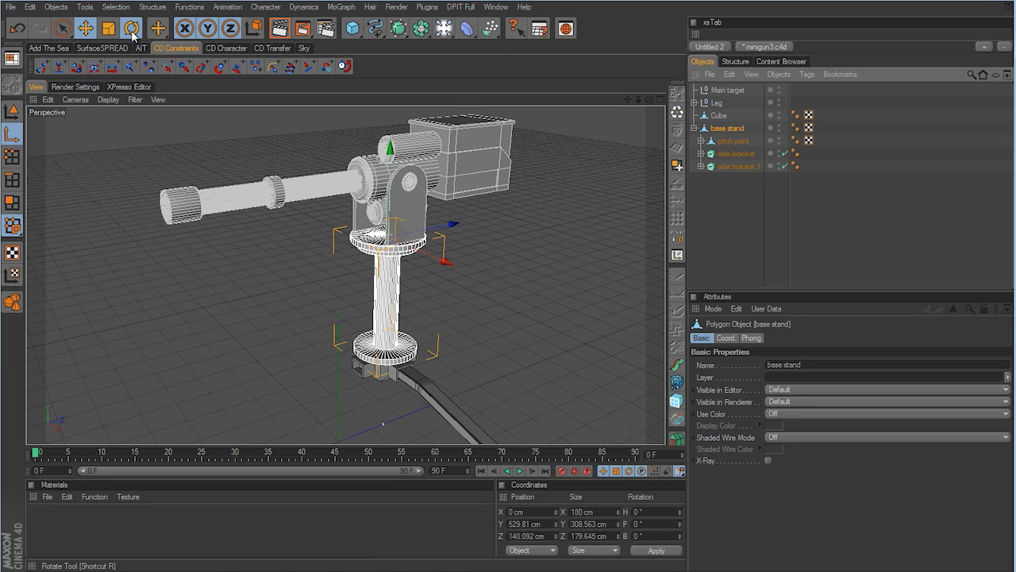
click(132, 30)
drag(353, 231, 403, 203)
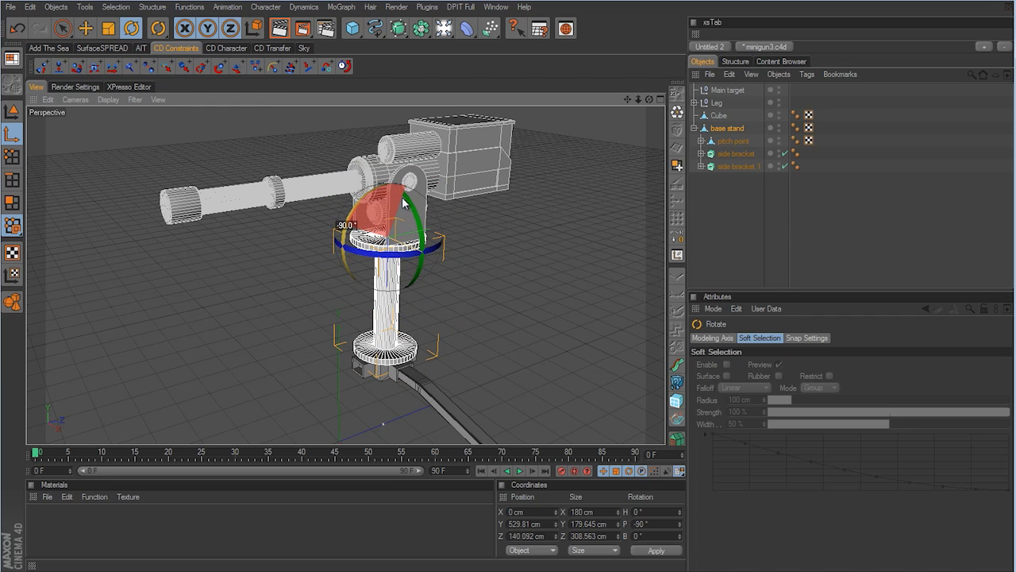
click(87, 30)
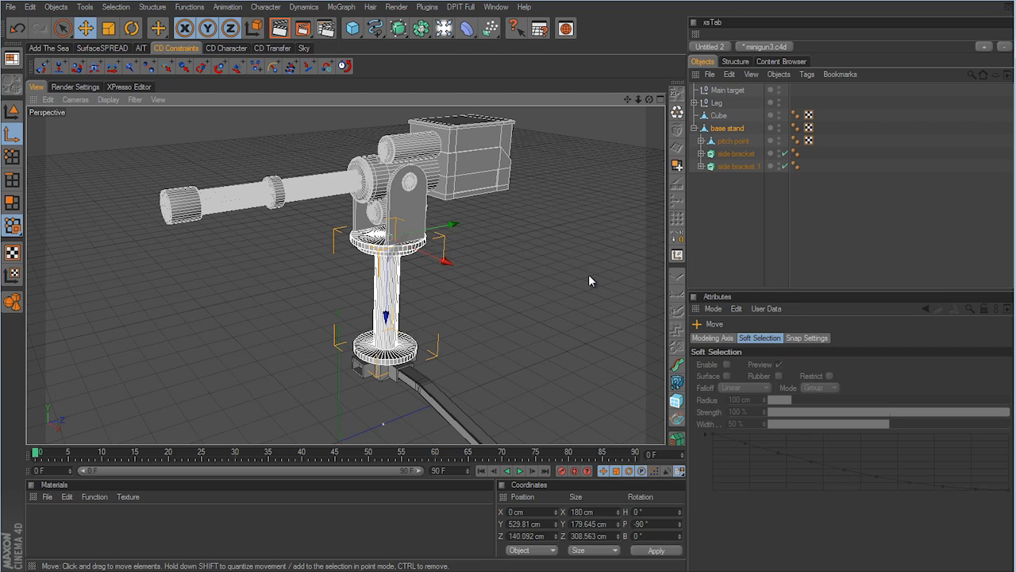
Rotate the base stand's object axis to a bank of -180° and return to object editing with the Move tool
click(131, 28)
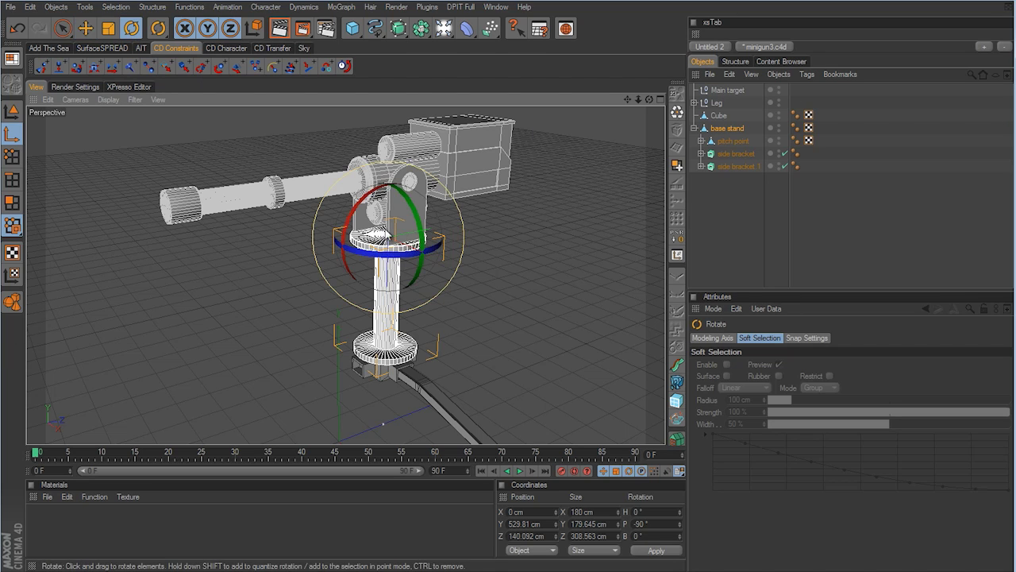
drag(356, 254, 469, 207)
click(12, 113)
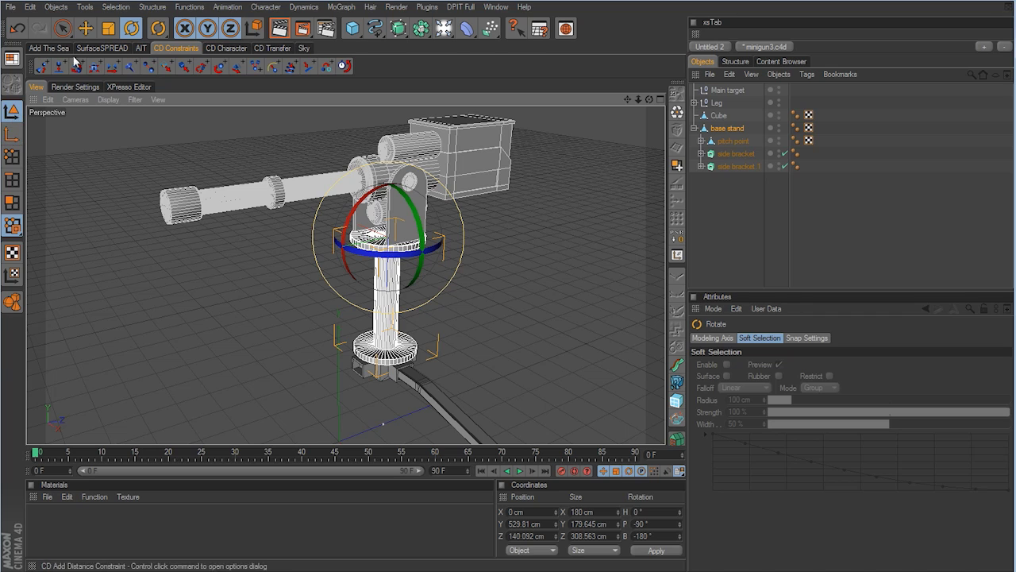
key(e)
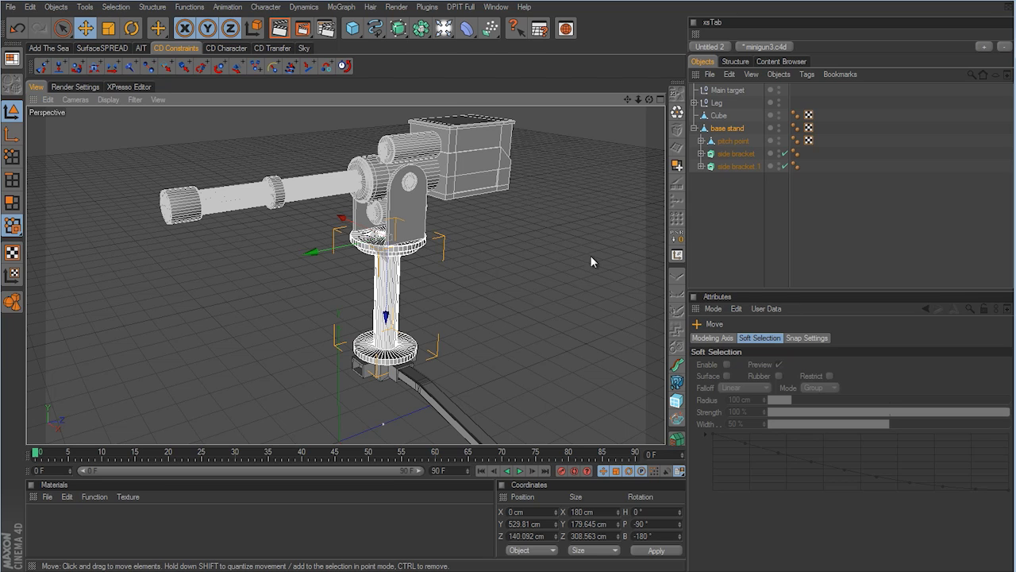
Add a Target expression tag to the base stand
right_click(730, 129)
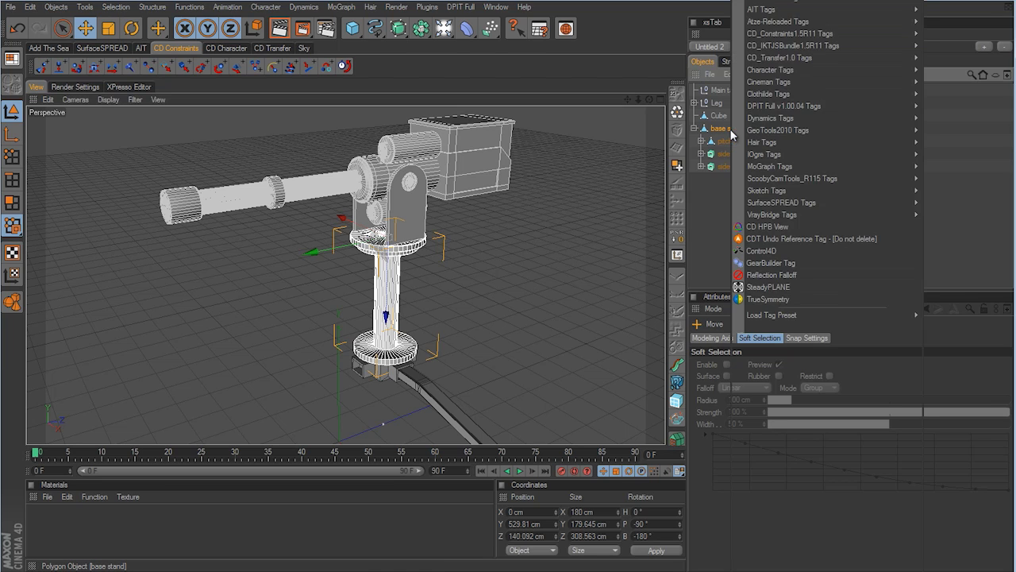
mouse_move(802, 2)
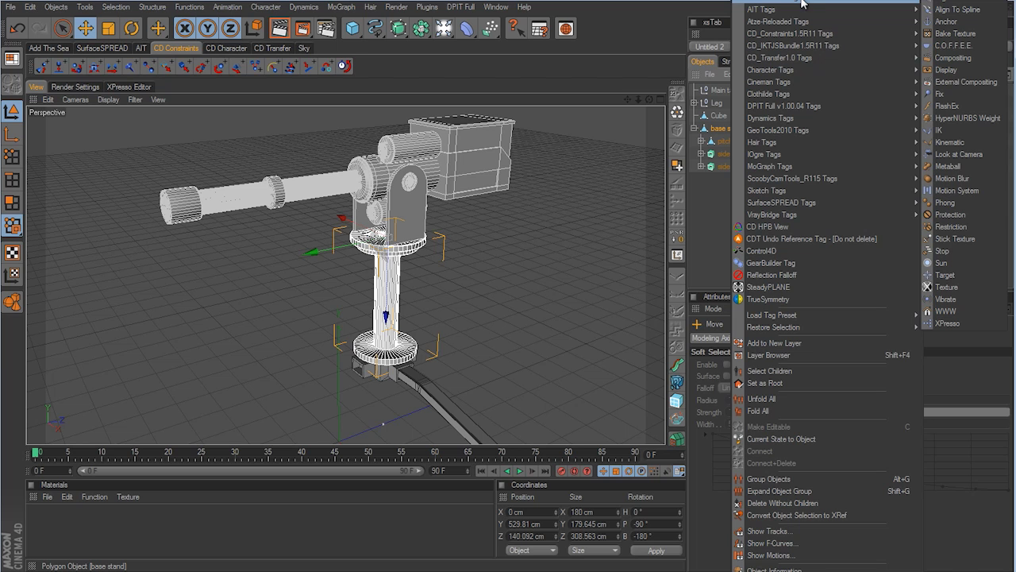
click(945, 275)
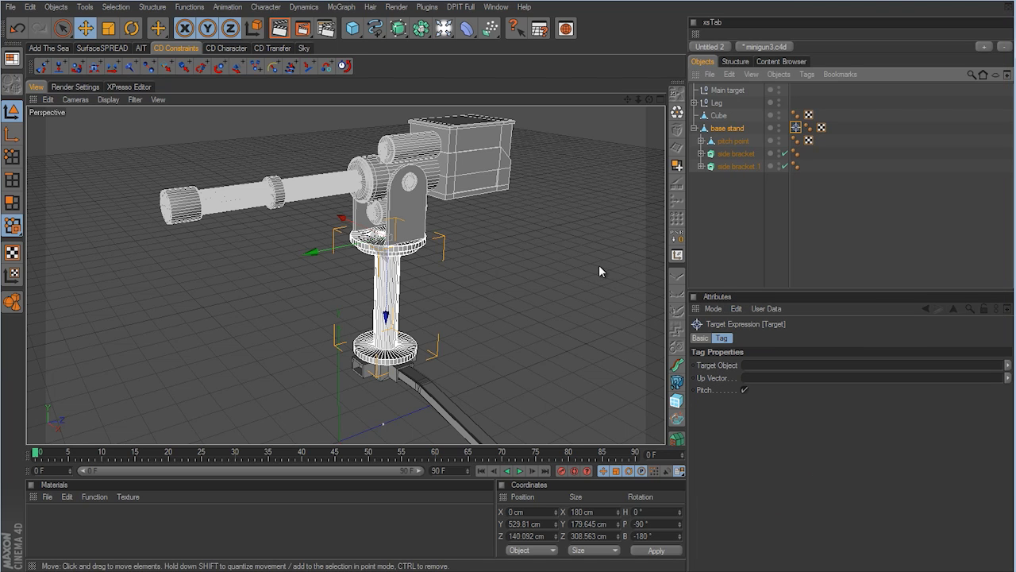
Set the base stand's Target expression to use Cube as its target object and Main target as its up vector
mouse_move(599, 271)
alt+mouse_down()
mouse_move(504, 294)
mouse_move(513, 302)
mouse_move(601, 272)
alt+mouse_up()
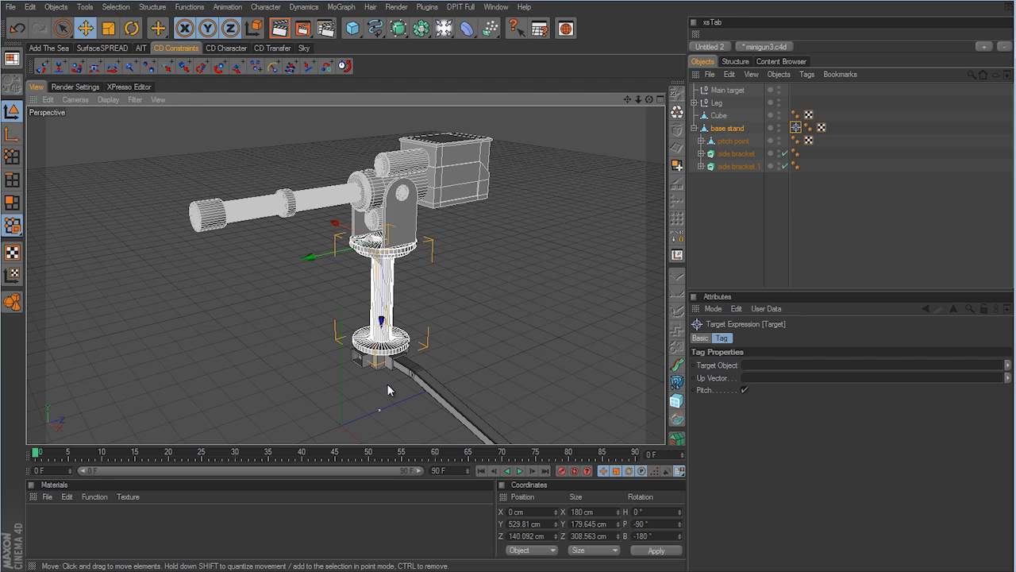
alt+drag(390, 390, 509, 293)
scroll(508, 293, up, 5)
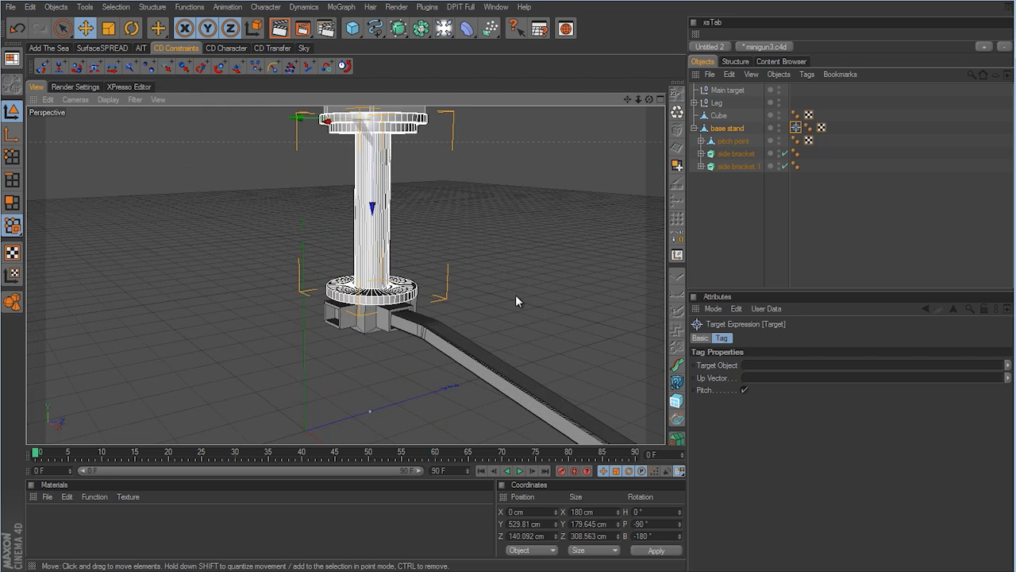
click(366, 329)
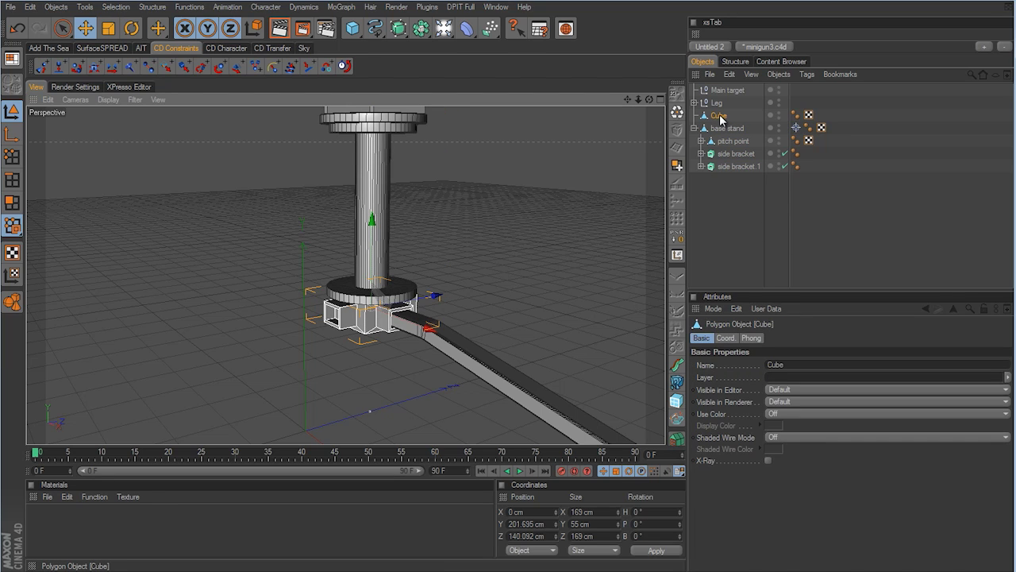
click(797, 129)
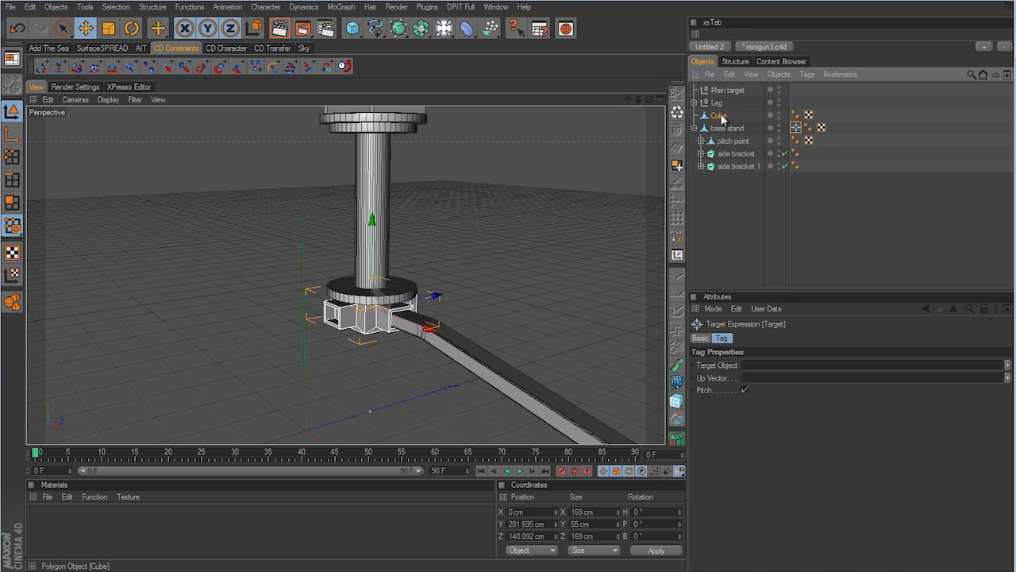
drag(722, 117, 756, 366)
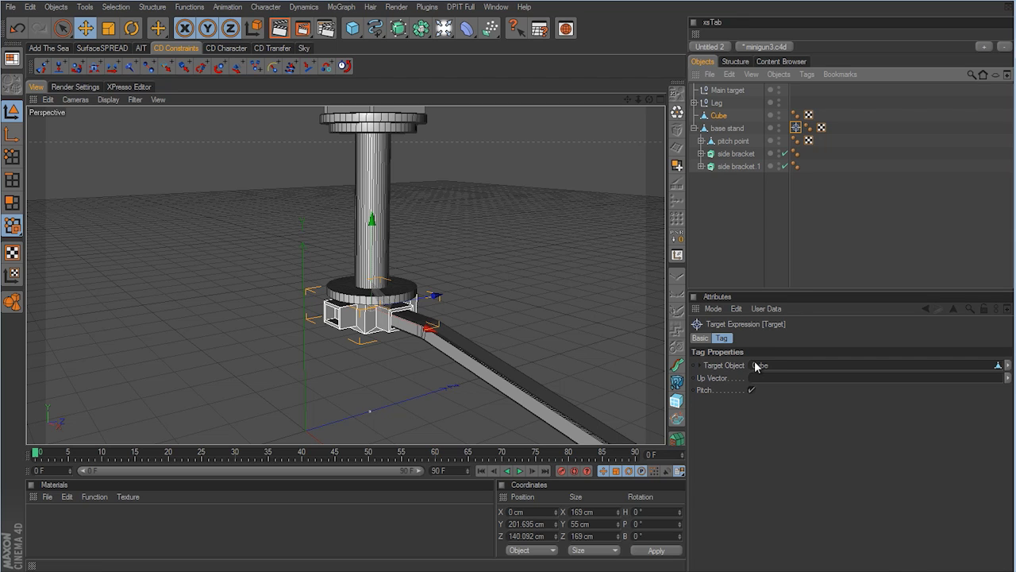
alt+drag(559, 277, 597, 235)
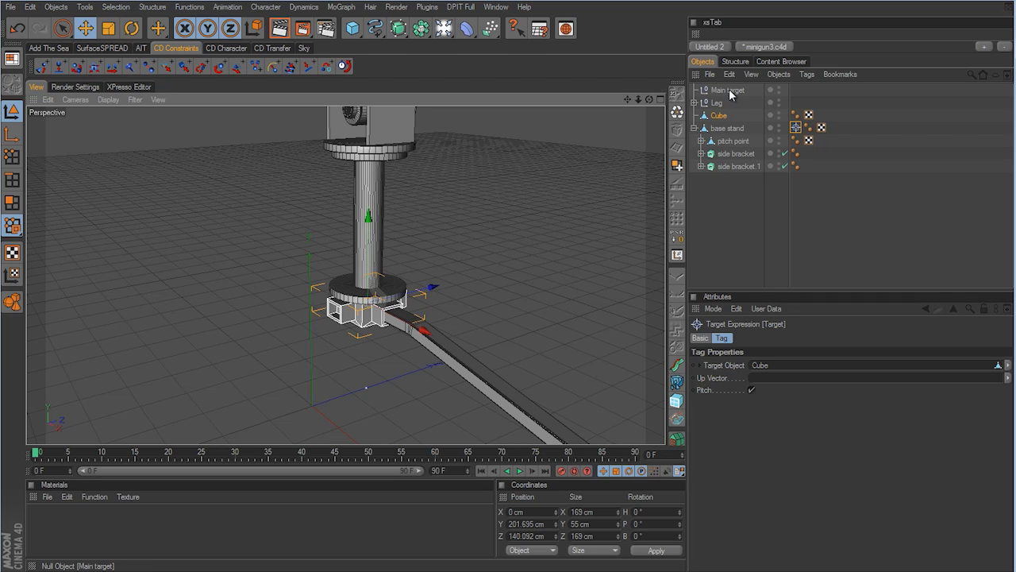
drag(730, 94, 769, 383)
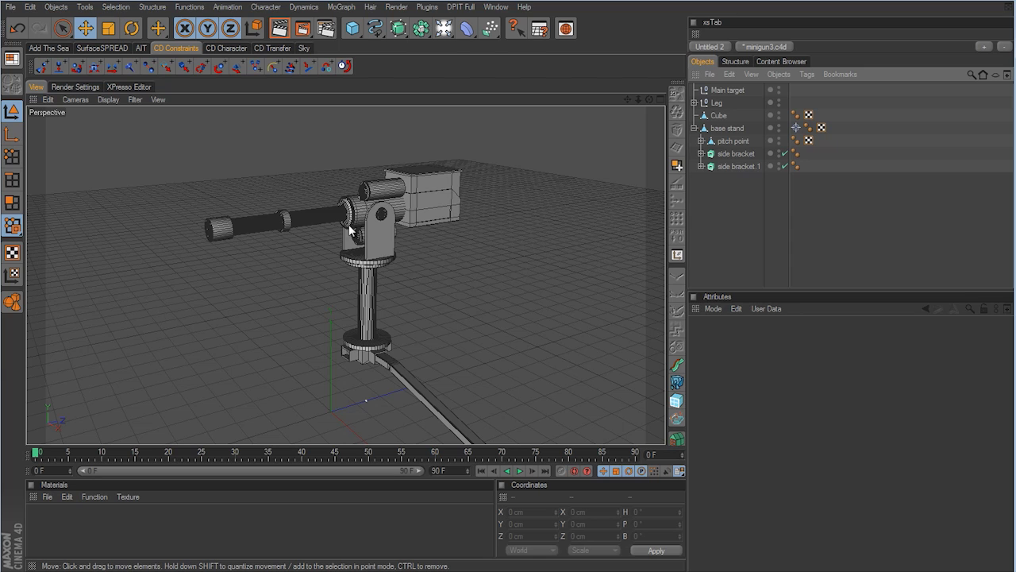
Rotate only the pitch point's object axis to heading -180° and pitch 90°, pointing Z along the barrel, and return to object editing with the Move tool
click(747, 143)
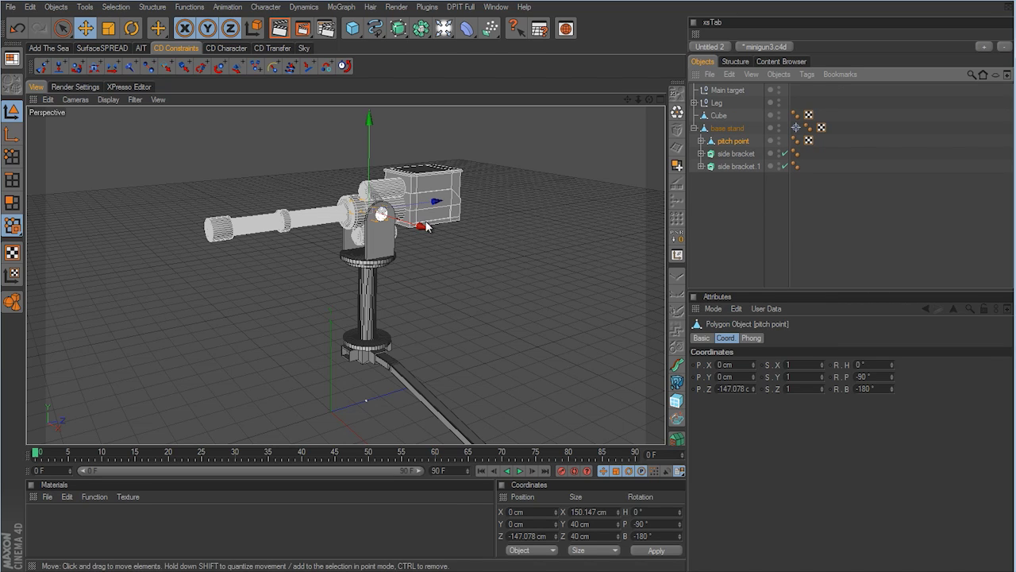
click(131, 28)
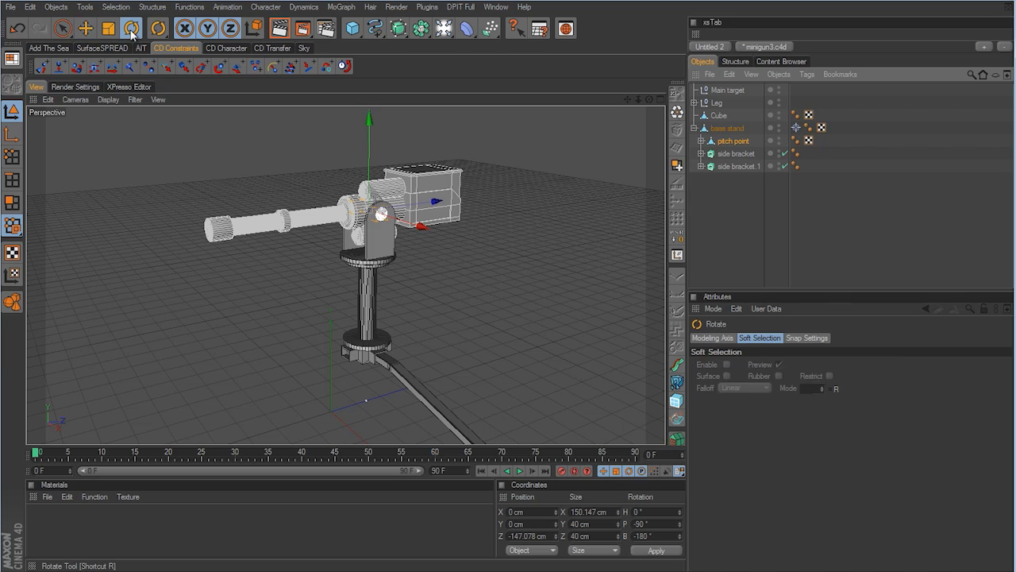
click(13, 134)
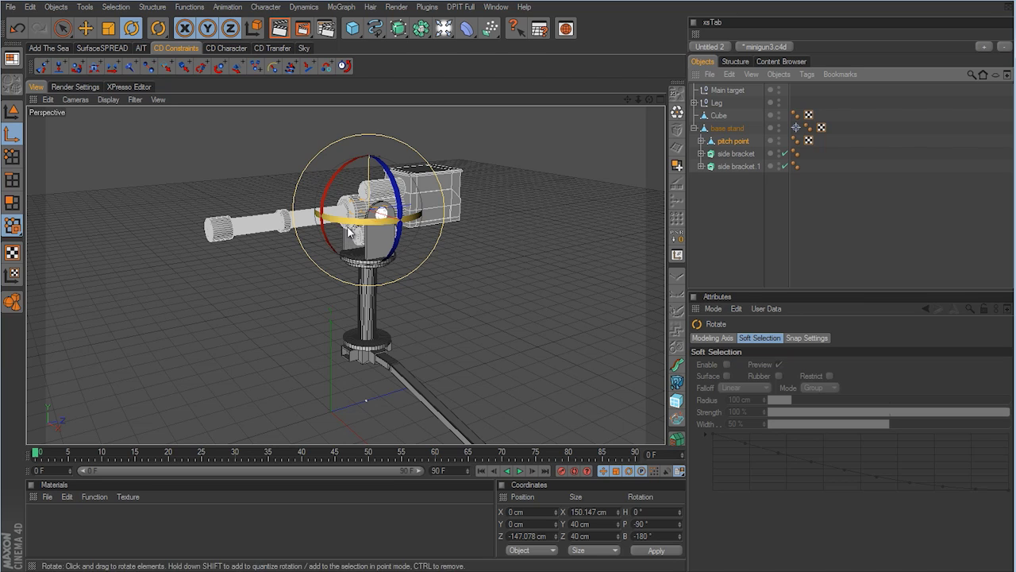
drag(343, 226, 473, 177)
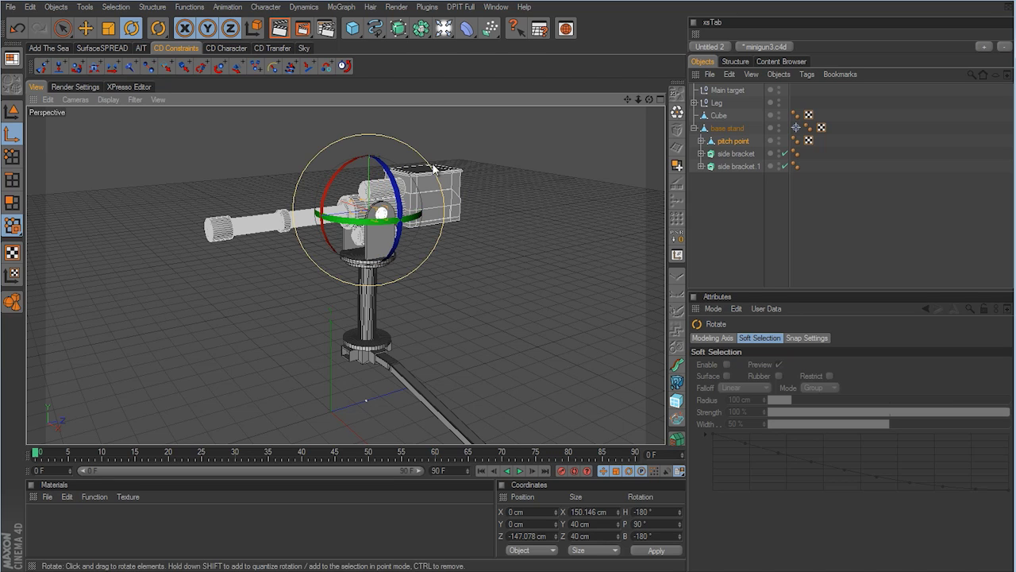
click(12, 112)
click(85, 28)
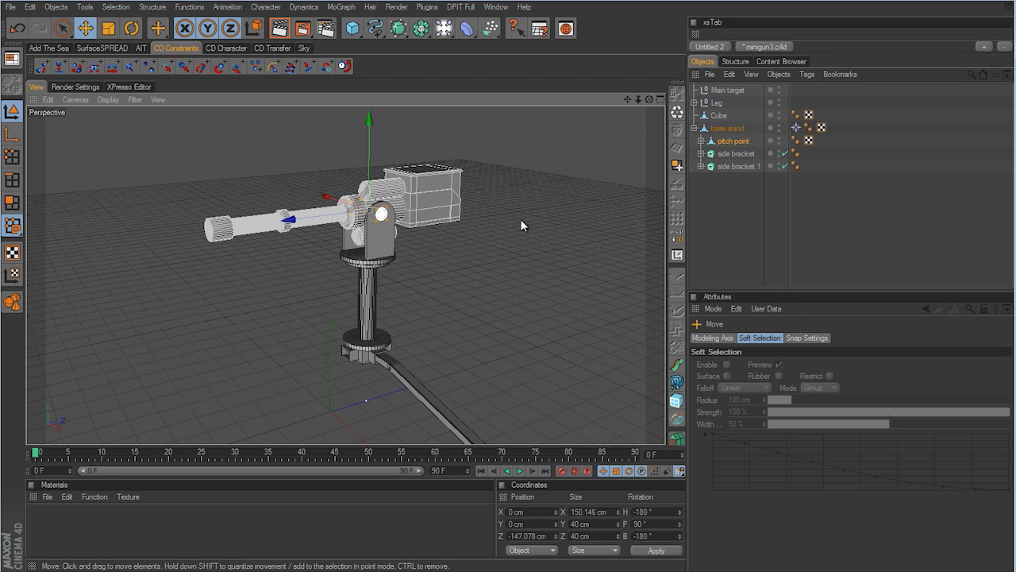
Add a Target expression to the pitch point with Main target as its target object
right_click(732, 144)
mouse_move(802, 7)
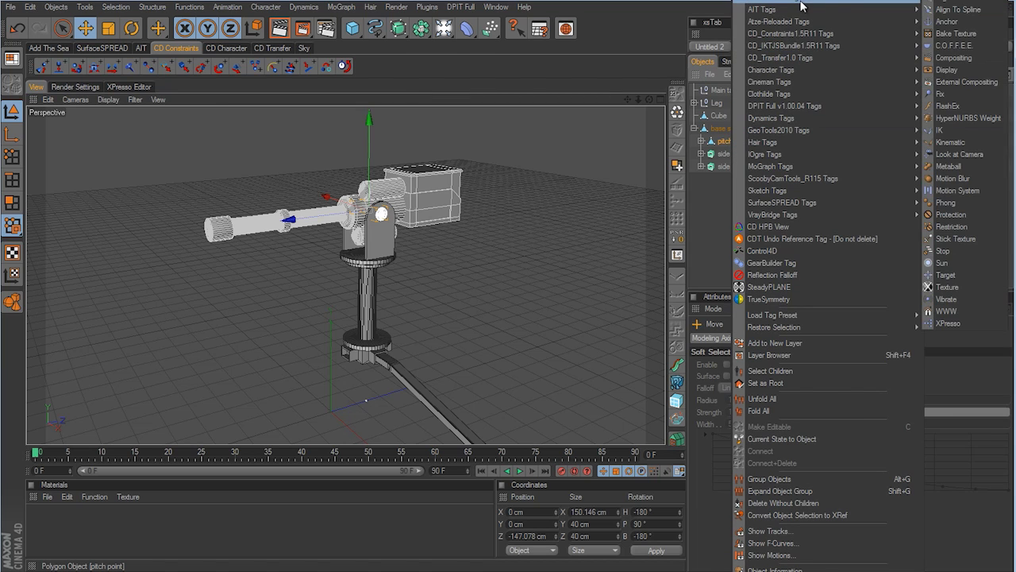
click(935, 275)
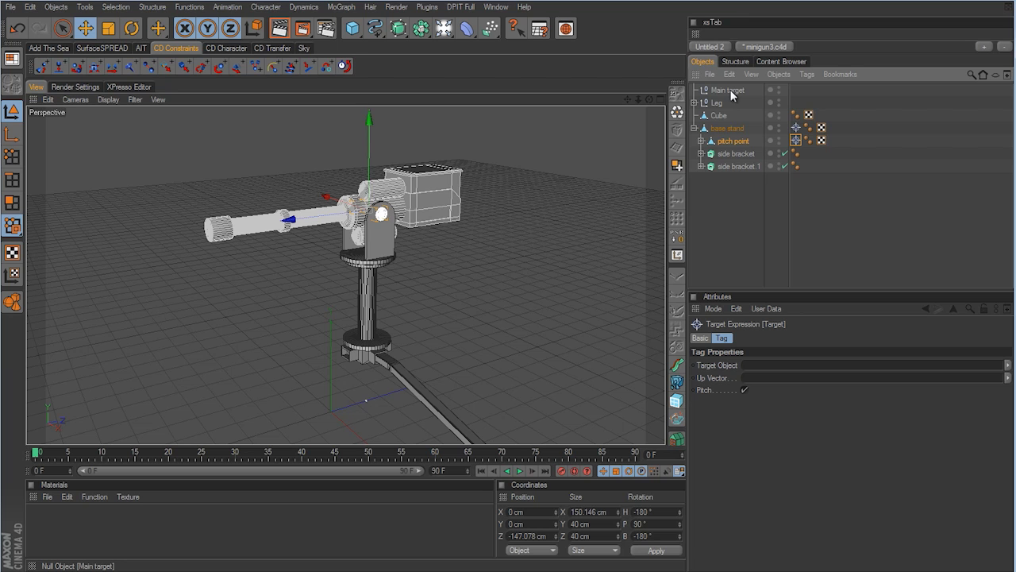
drag(732, 96, 755, 366)
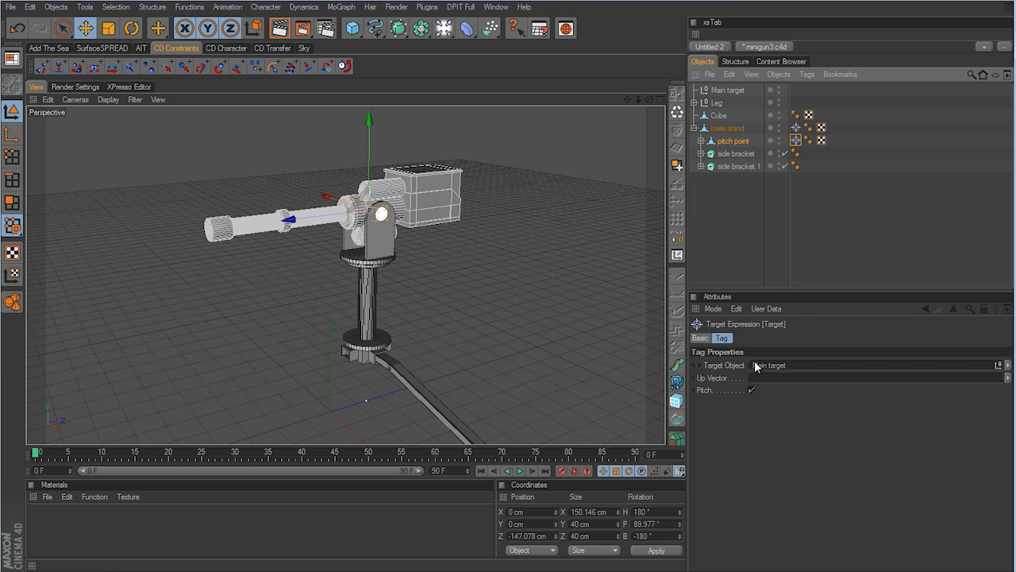
Test the gun's tracking by moving the Main target null around, leave it at about X -48 cm, Y 929 cm, and clear the selection
scroll(540, 310, down, 3)
alt+drag(465, 297, 524, 293)
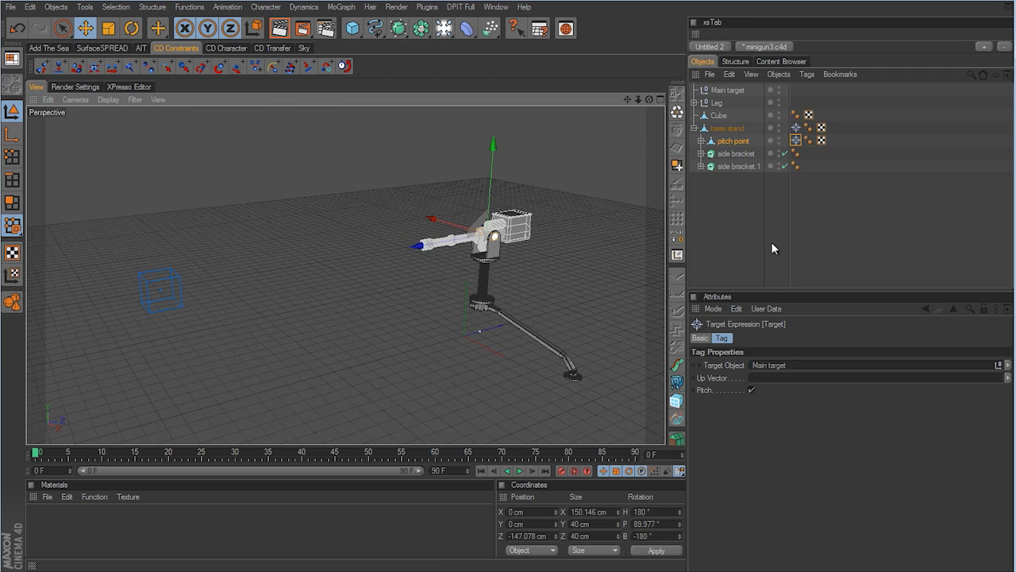
click(731, 92)
alt+drag(559, 221, 406, 299)
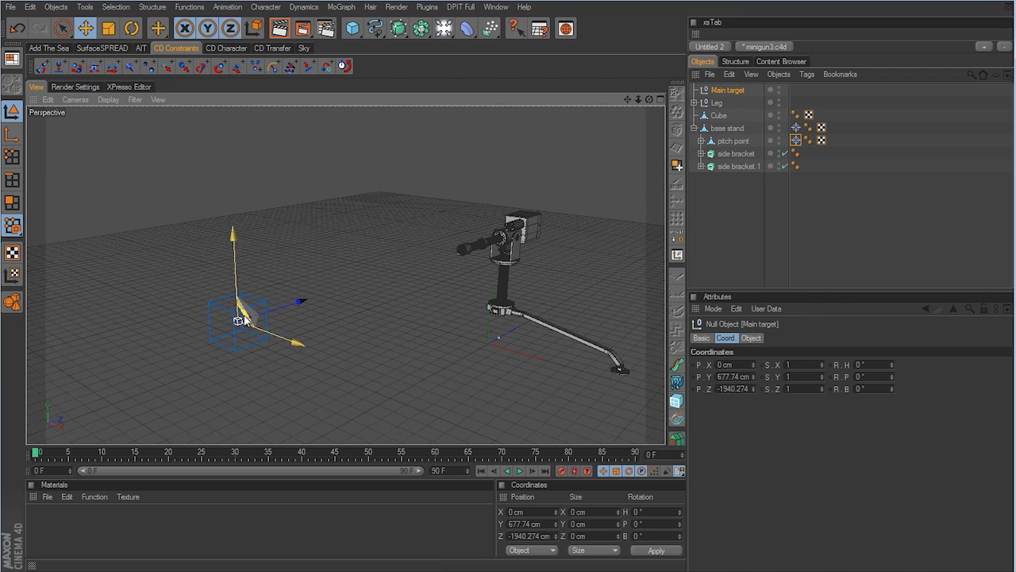
drag(241, 320, 509, 300)
drag(391, 294, 291, 271)
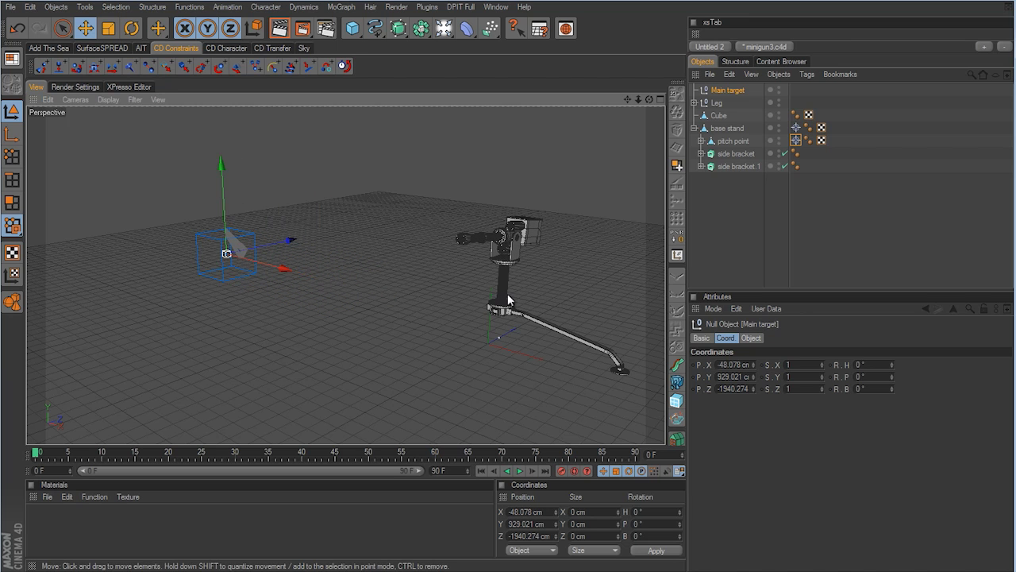
alt+drag(567, 316, 509, 294)
click(557, 311)
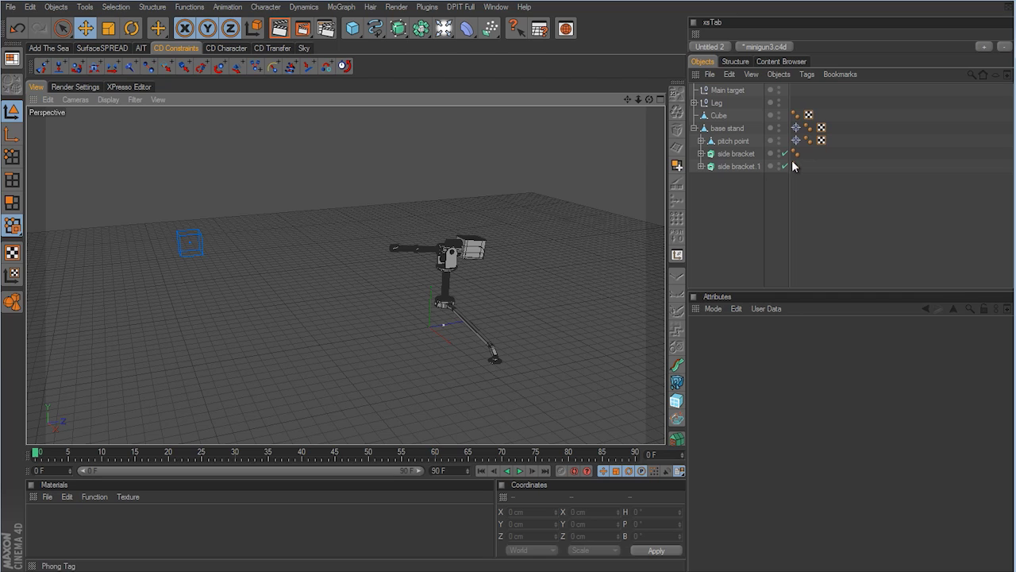
Create a null object at the Cube's position and take the Cube back out of it to the top level
click(720, 116)
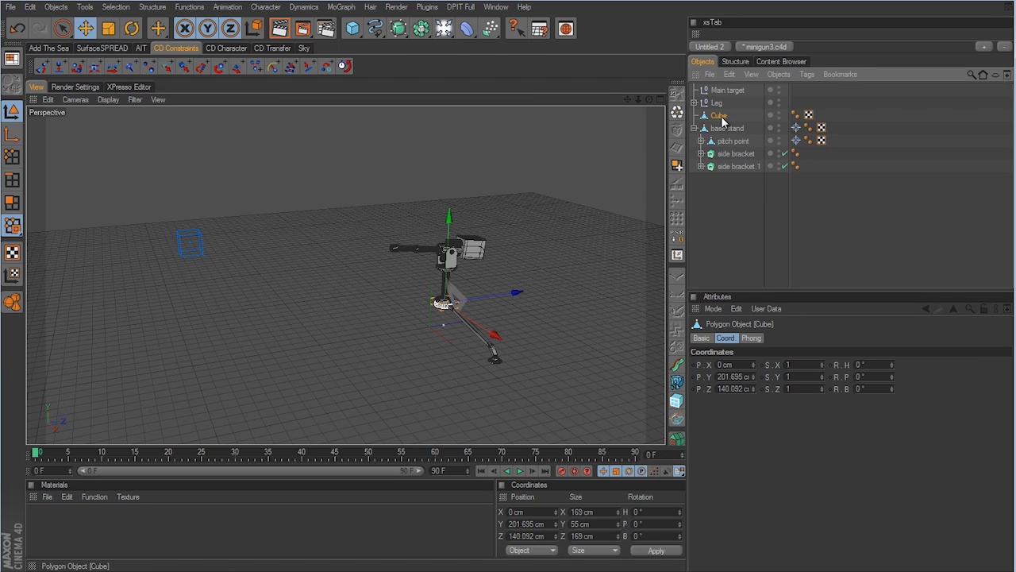
click(56, 6)
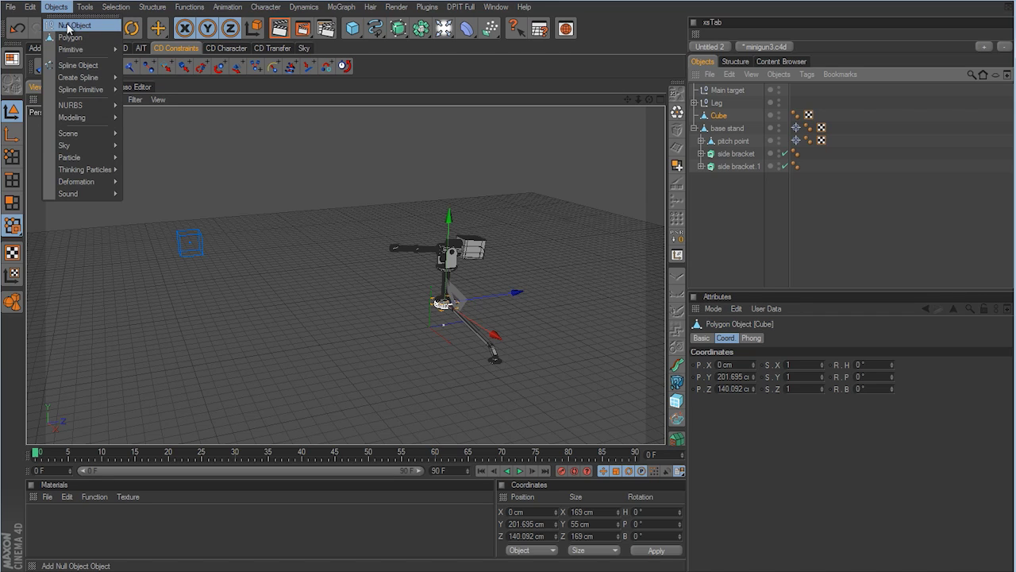
alt+click(67, 26)
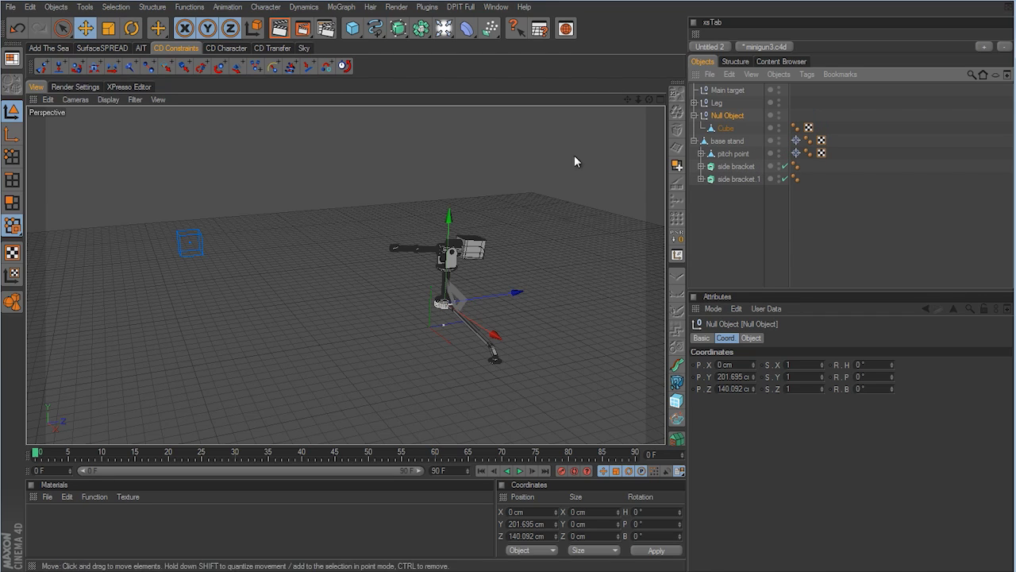
drag(729, 133, 719, 115)
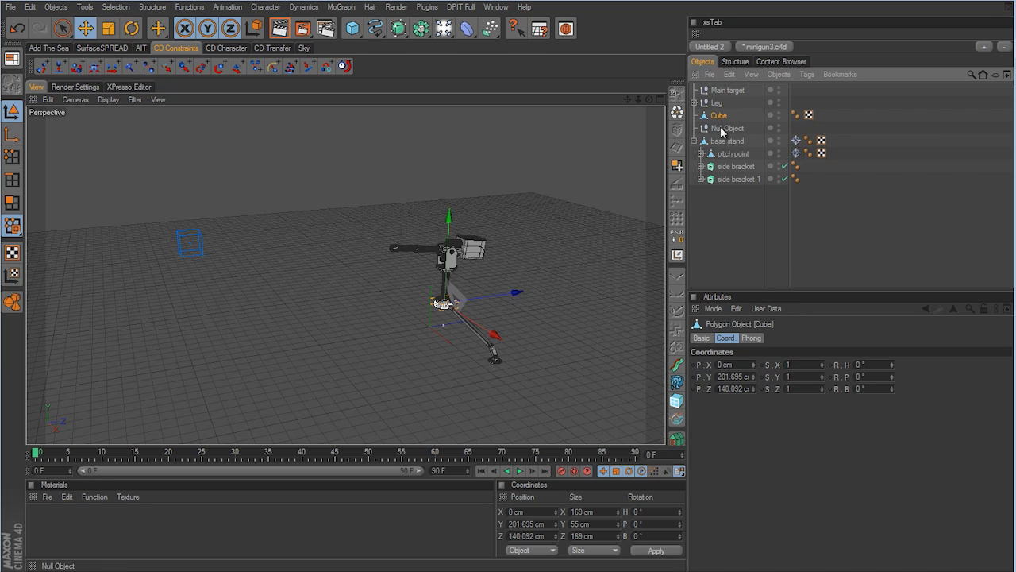
Rename the new null as up vector
click(722, 130)
double_click(721, 130)
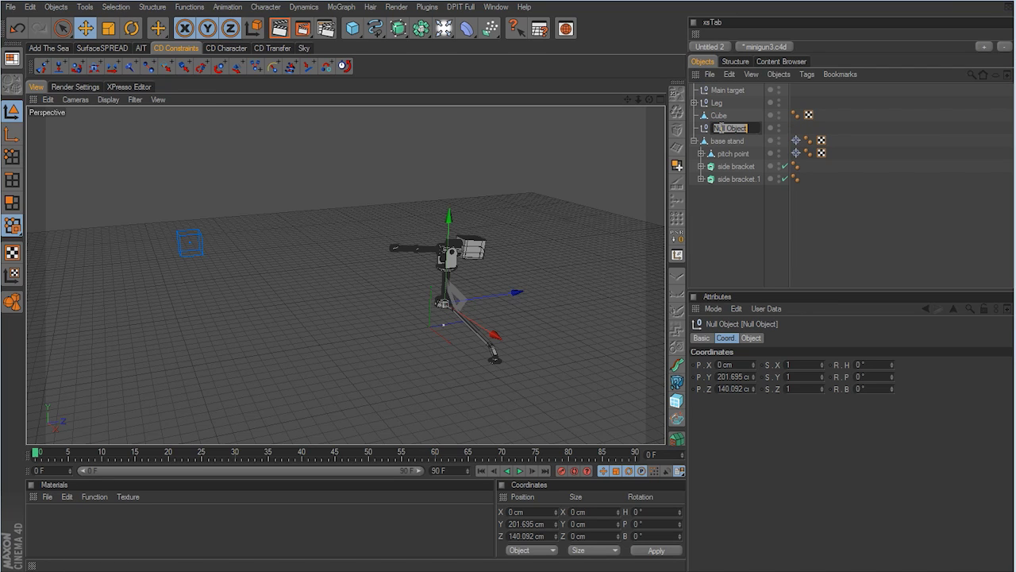
text(up vector)
key(Return)
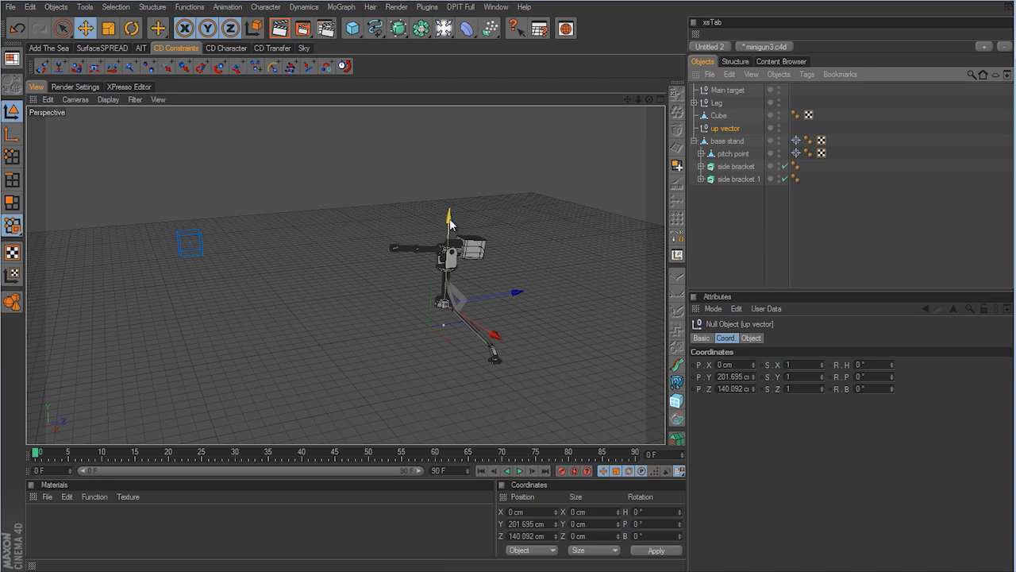
Raise the up vector null above the gun to about Y 1249 cm and assign it as the up vector of the pitch point's Target expression
drag(450, 224, 454, 107)
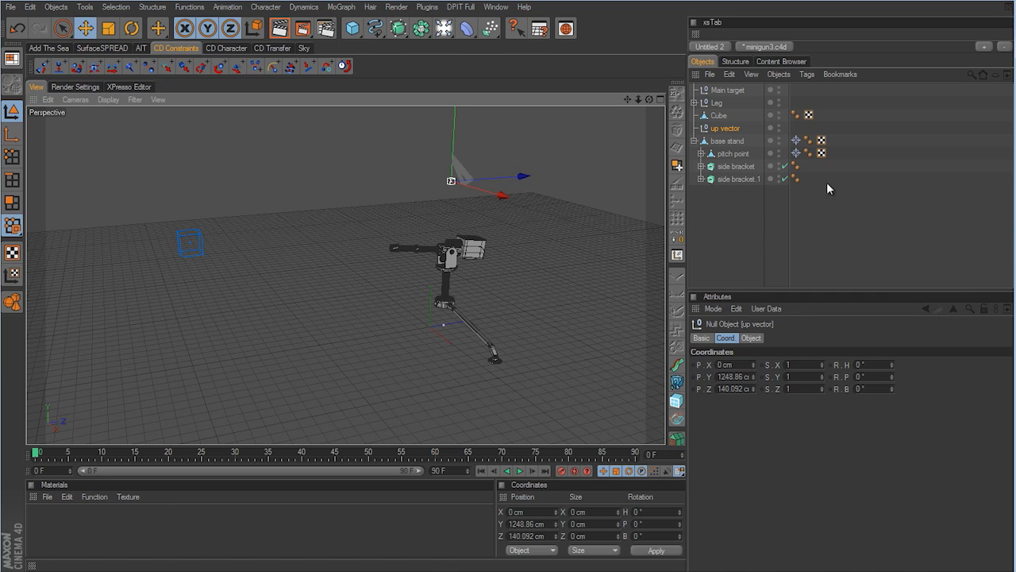
click(796, 154)
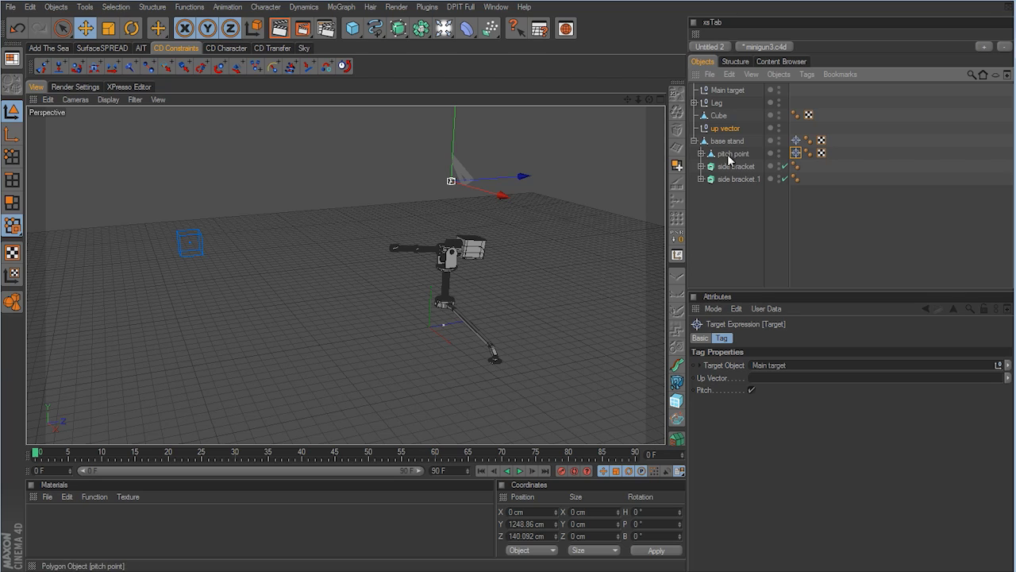
drag(726, 128, 772, 388)
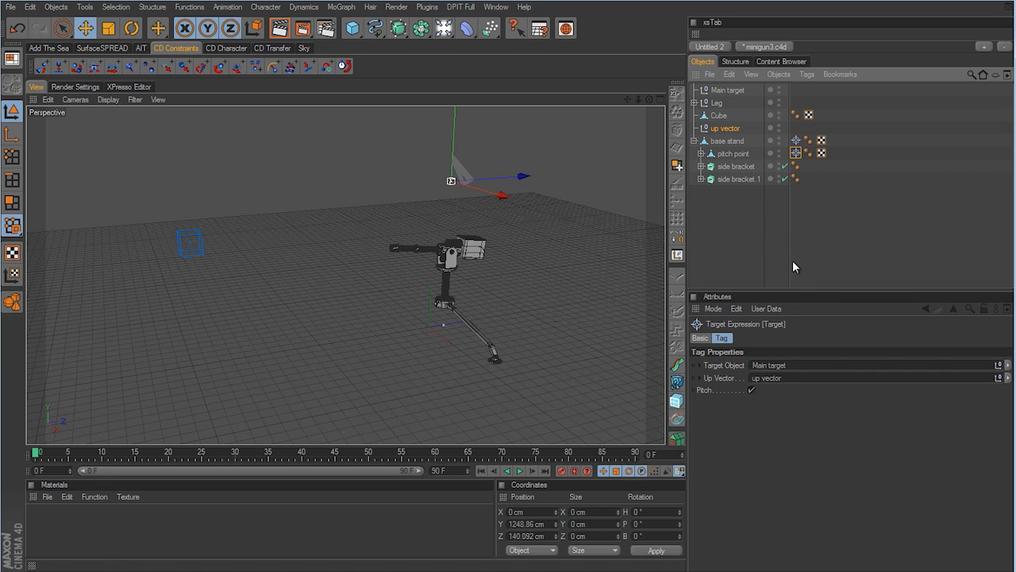
Test the tracking by moving the Main target null around, leave it at about X 347 cm, Y 727 cm, and show all four views
click(729, 90)
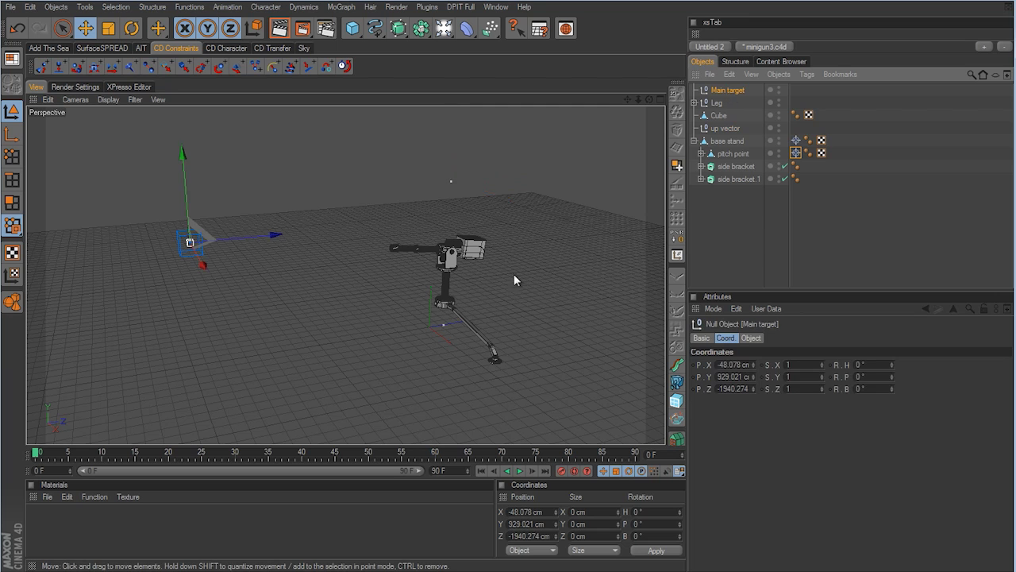
alt+drag(514, 274, 367, 257)
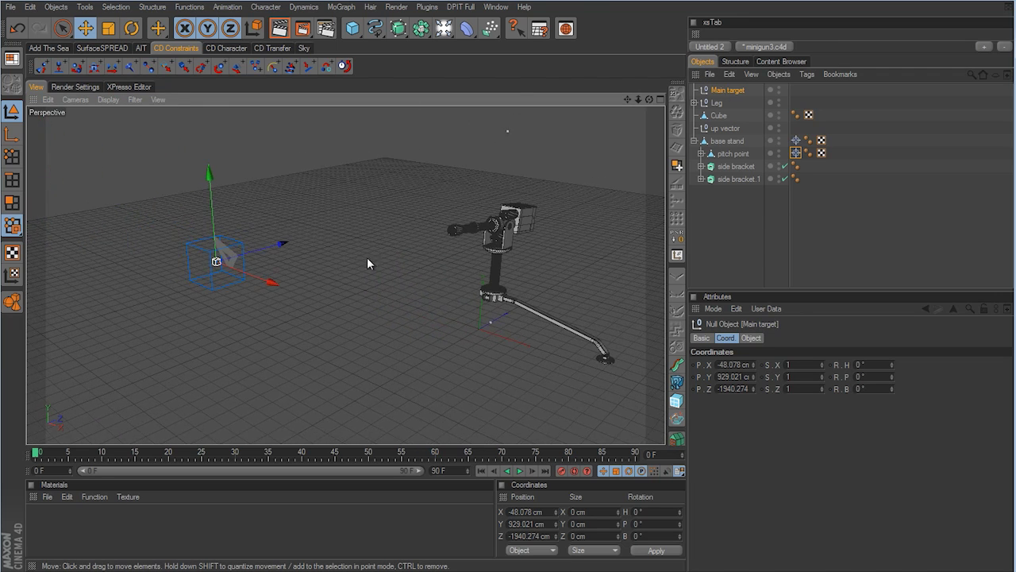
drag(254, 272, 442, 413)
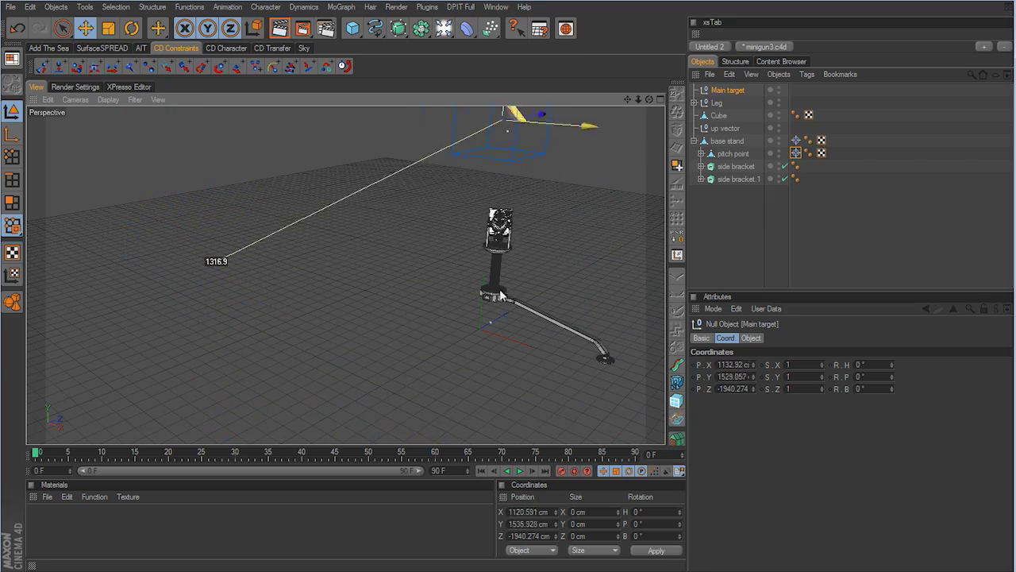
middle_click(484, 196)
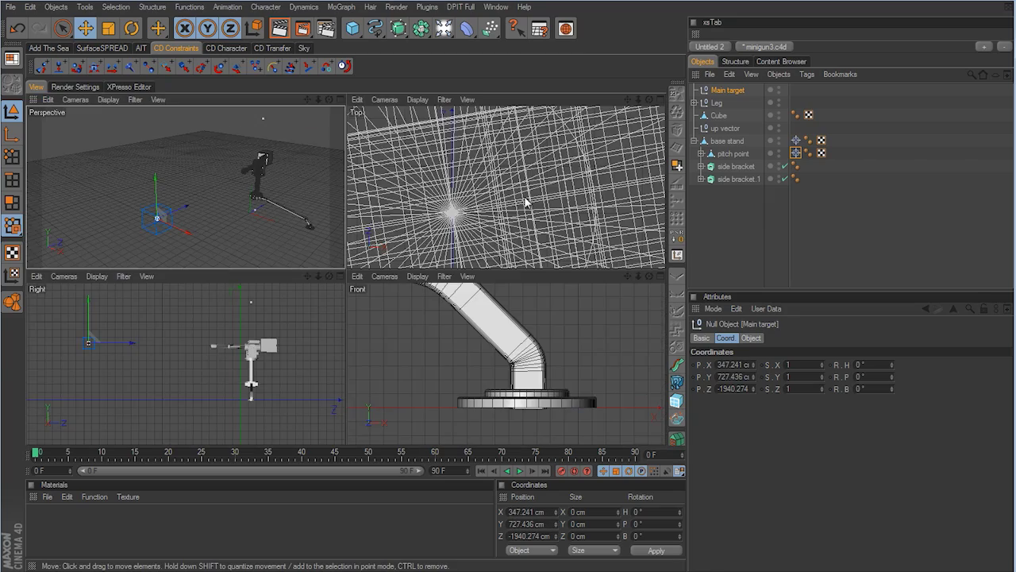
Enlarge the Top view to fill the viewport and set its display to Gouraud Shading
middle_click(527, 200)
scroll(503, 300, down, 5)
scroll(508, 292, up, 5)
scroll(509, 300, down, 6)
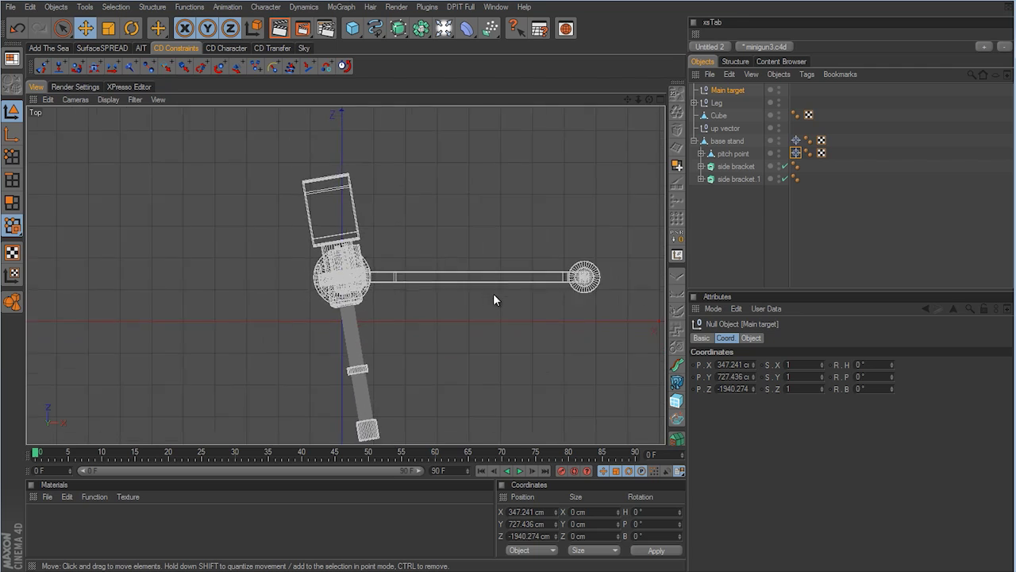
click(108, 99)
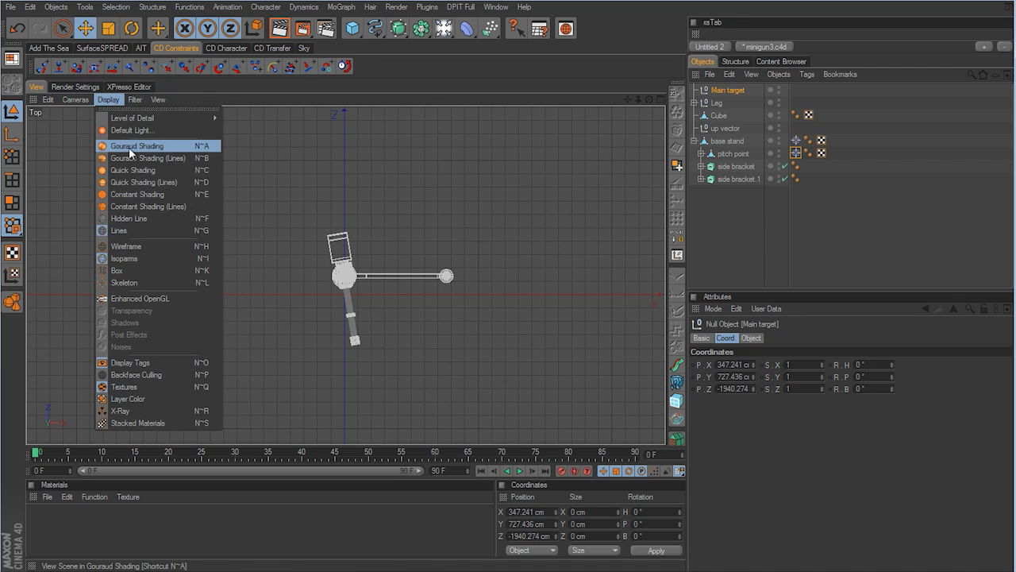
click(139, 147)
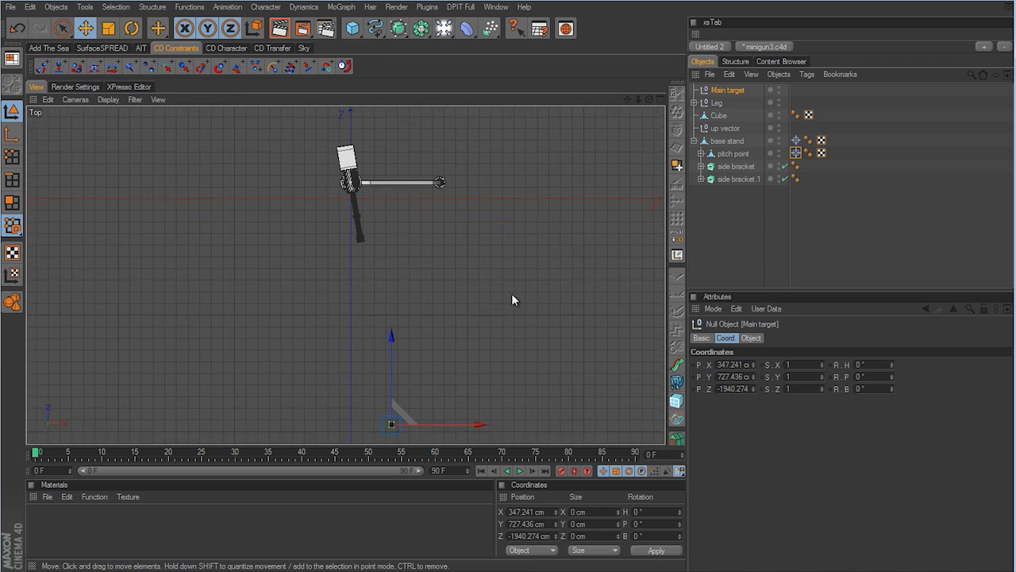
Move the Main target null around in the Top view, leave it at about X 1 cm, Z -1820 cm, and show the Perspective view full size
drag(393, 418, 509, 292)
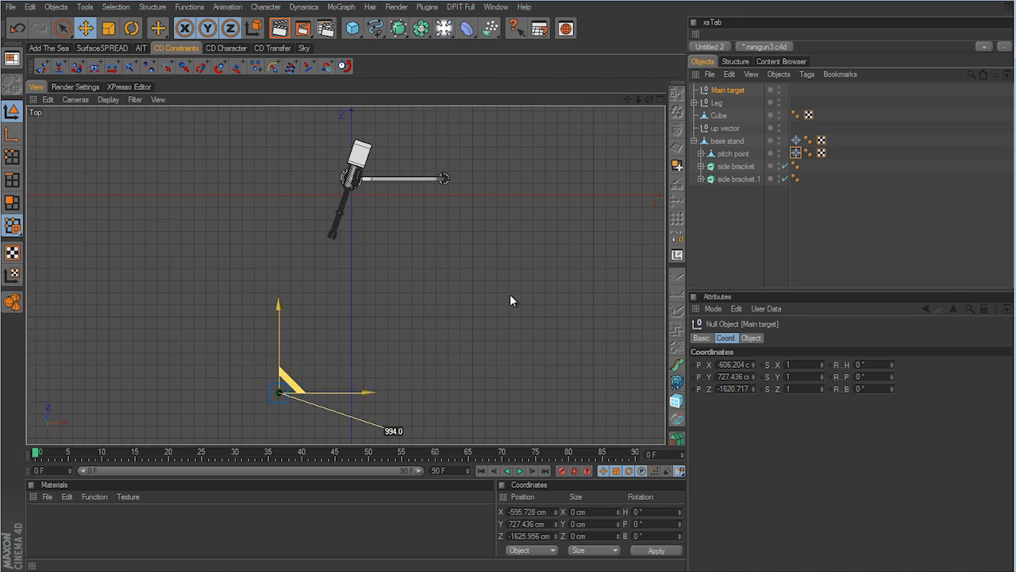
middle_click(595, 319)
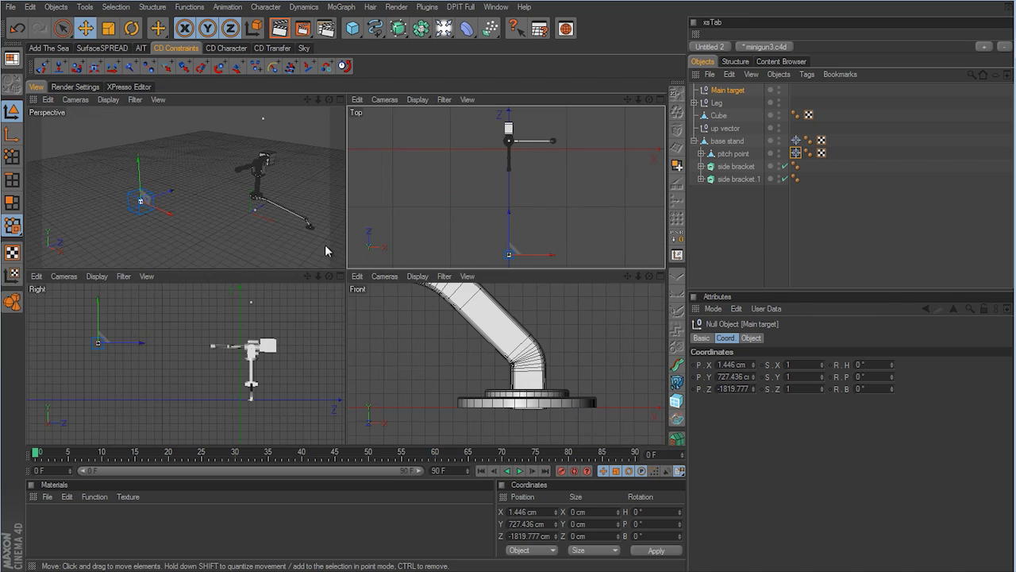
middle_click(325, 249)
scroll(502, 293, down, 5)
scroll(507, 293, down, 3)
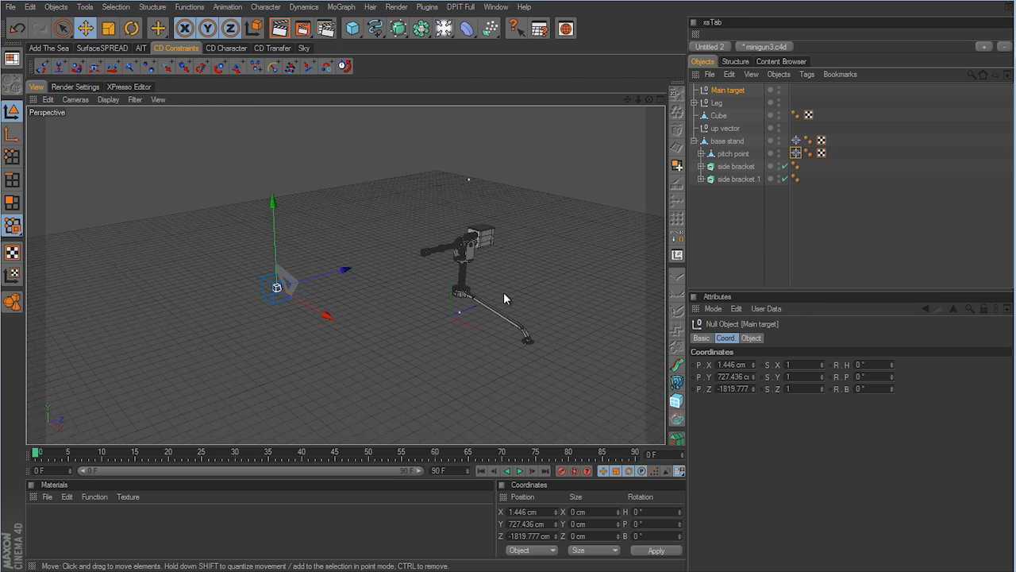